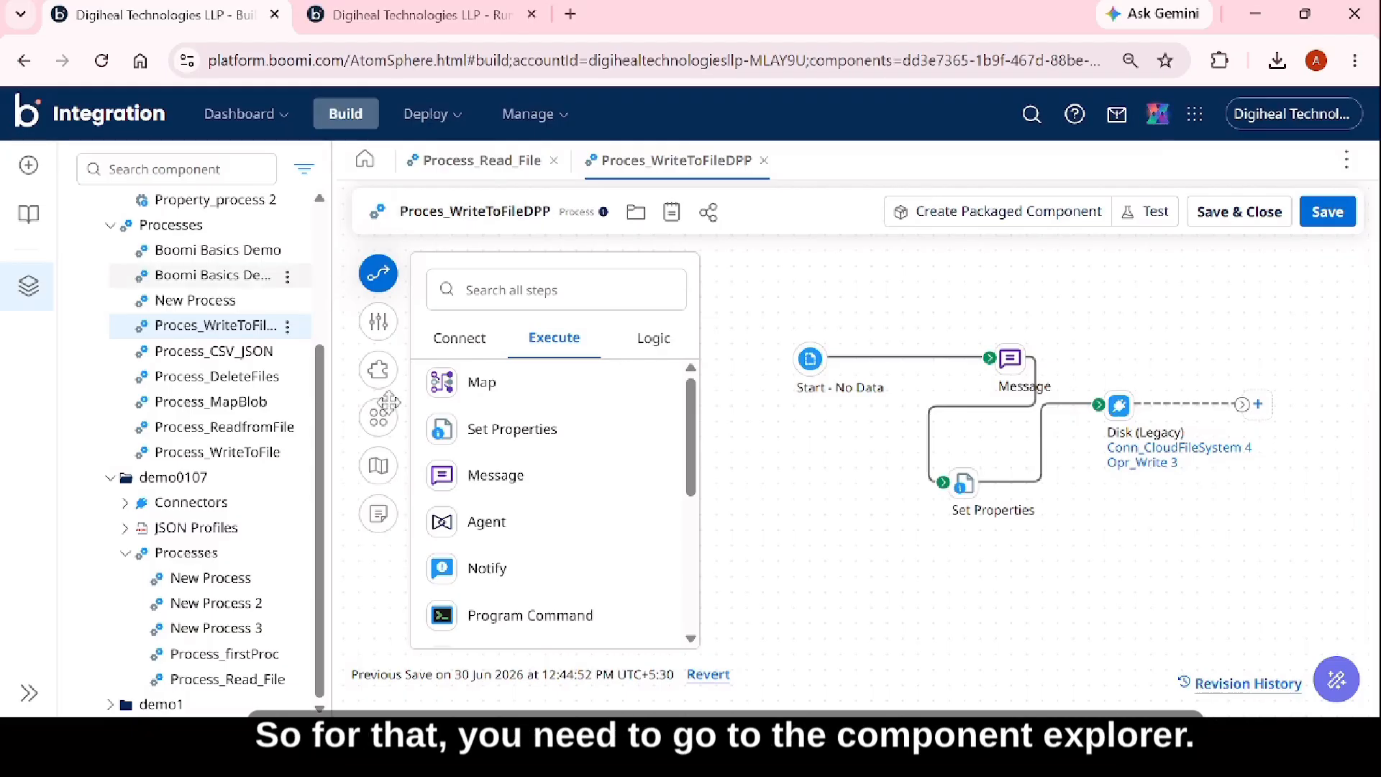
# Create a new component of type Process in the demo0107 folder.
pyautogui.click(108, 485)
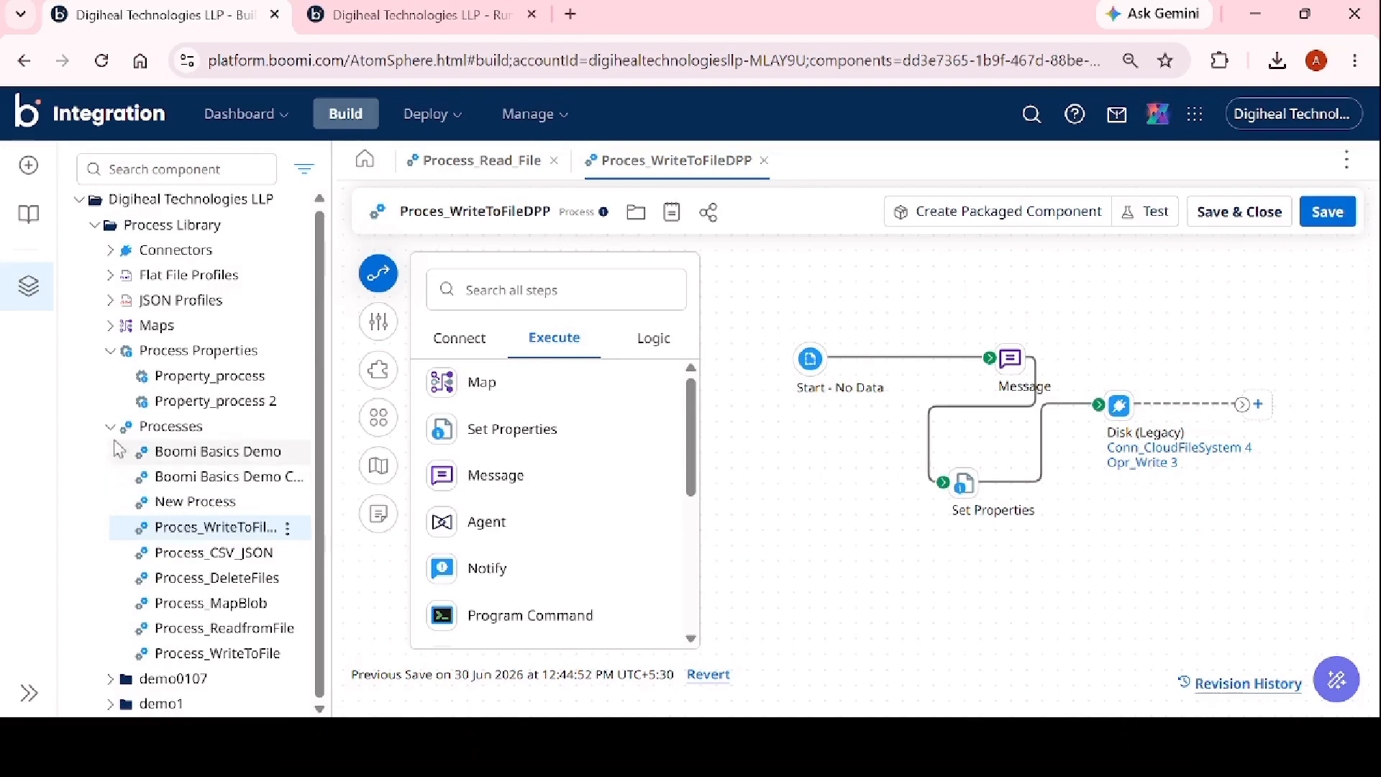
pyautogui.click(94, 227)
pyautogui.click(95, 229)
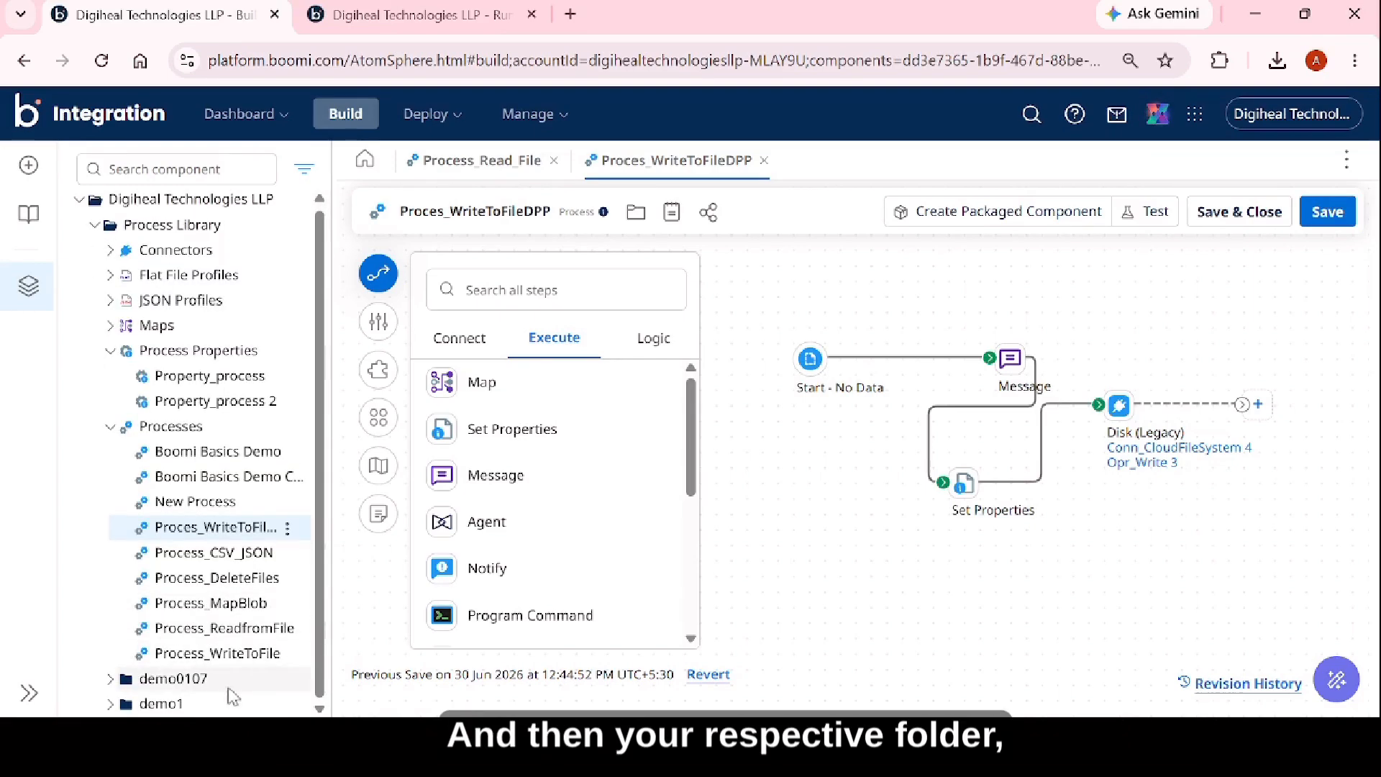
pyautogui.click(294, 687)
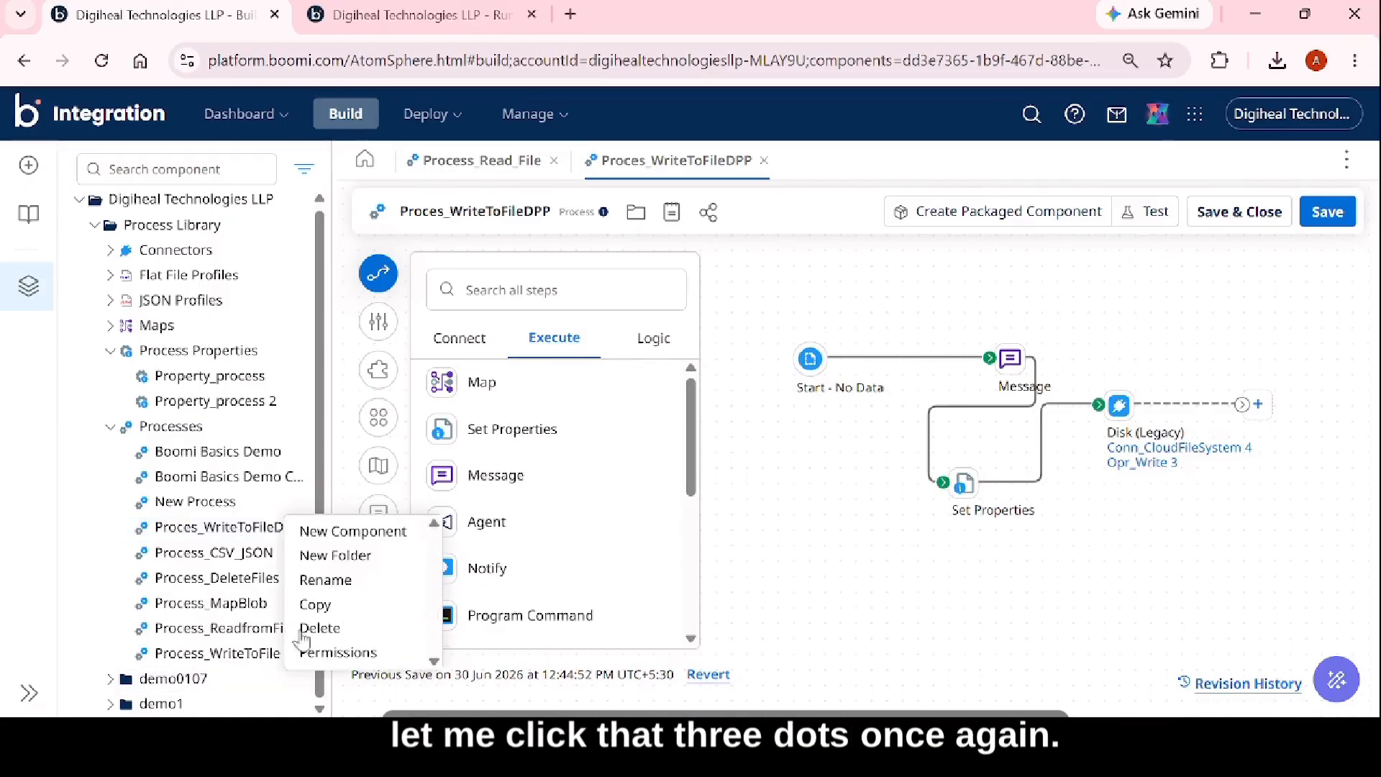
pyautogui.click(349, 534)
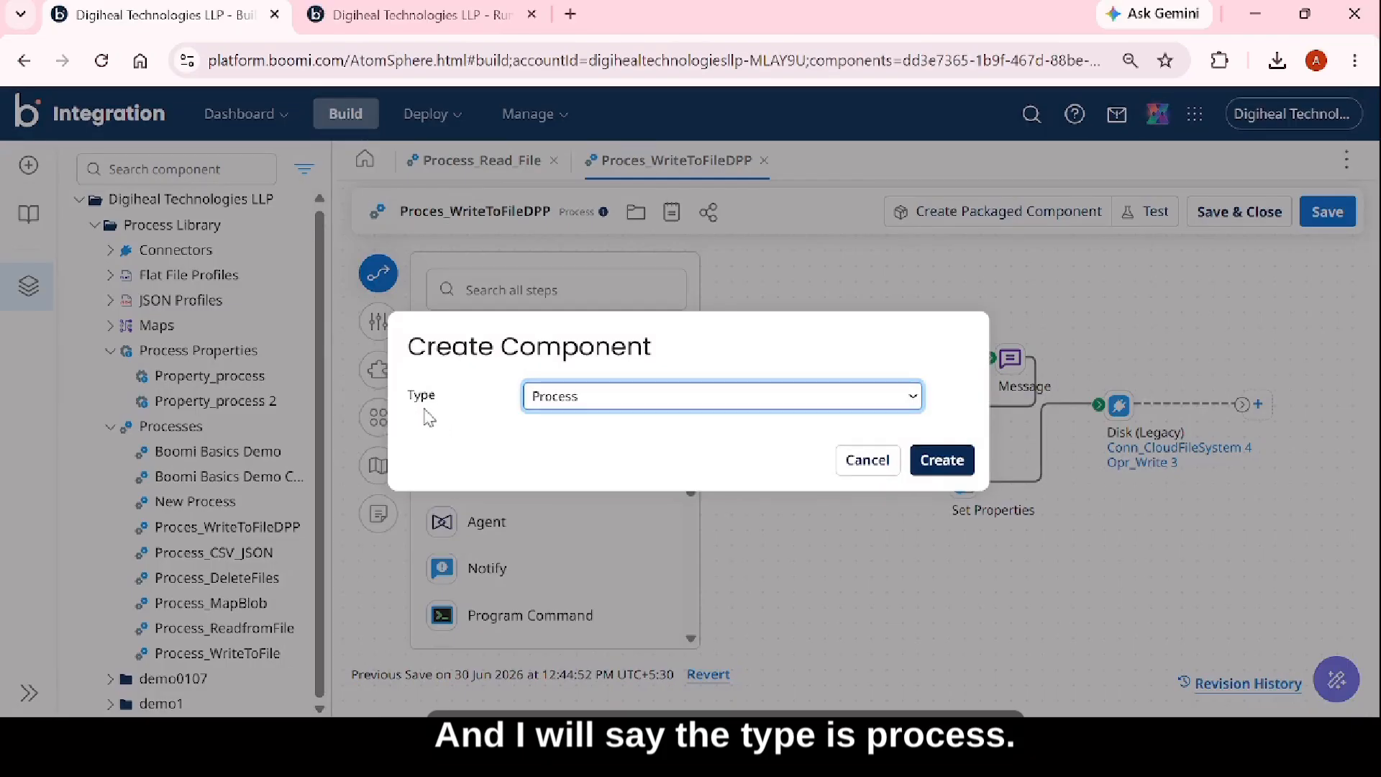
pyautogui.click(939, 459)
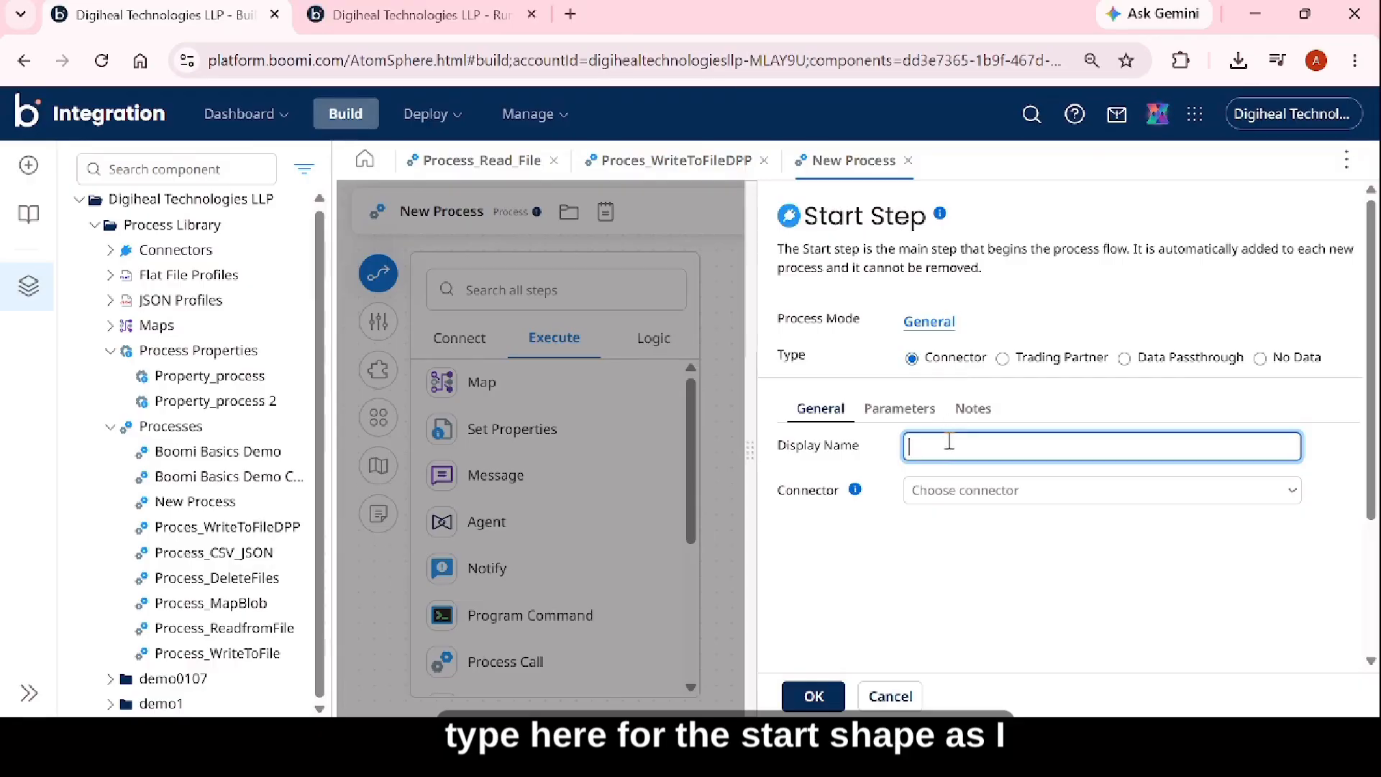
# Set the Start step's connector to Disk (Legacy), keeping its type as Connector.
pyautogui.click(944, 495)
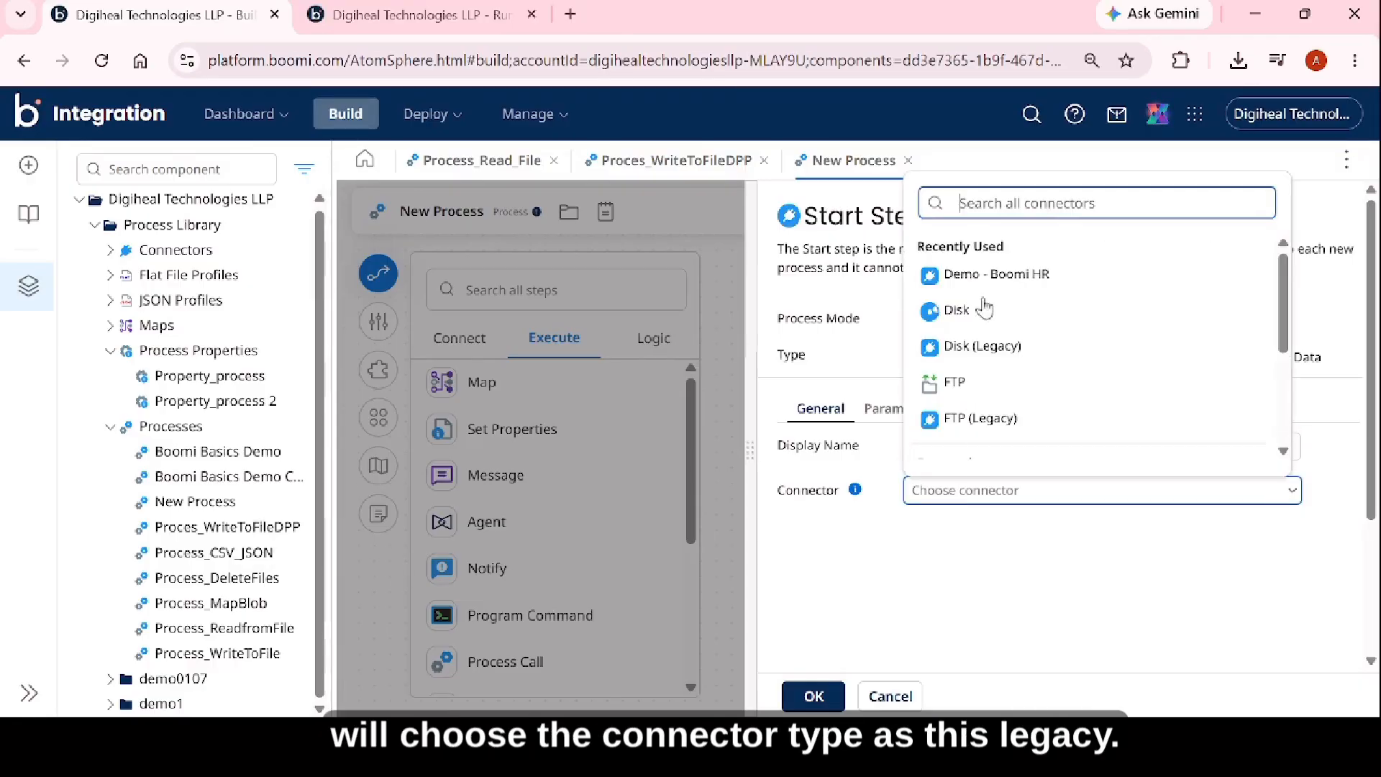
pyautogui.click(976, 352)
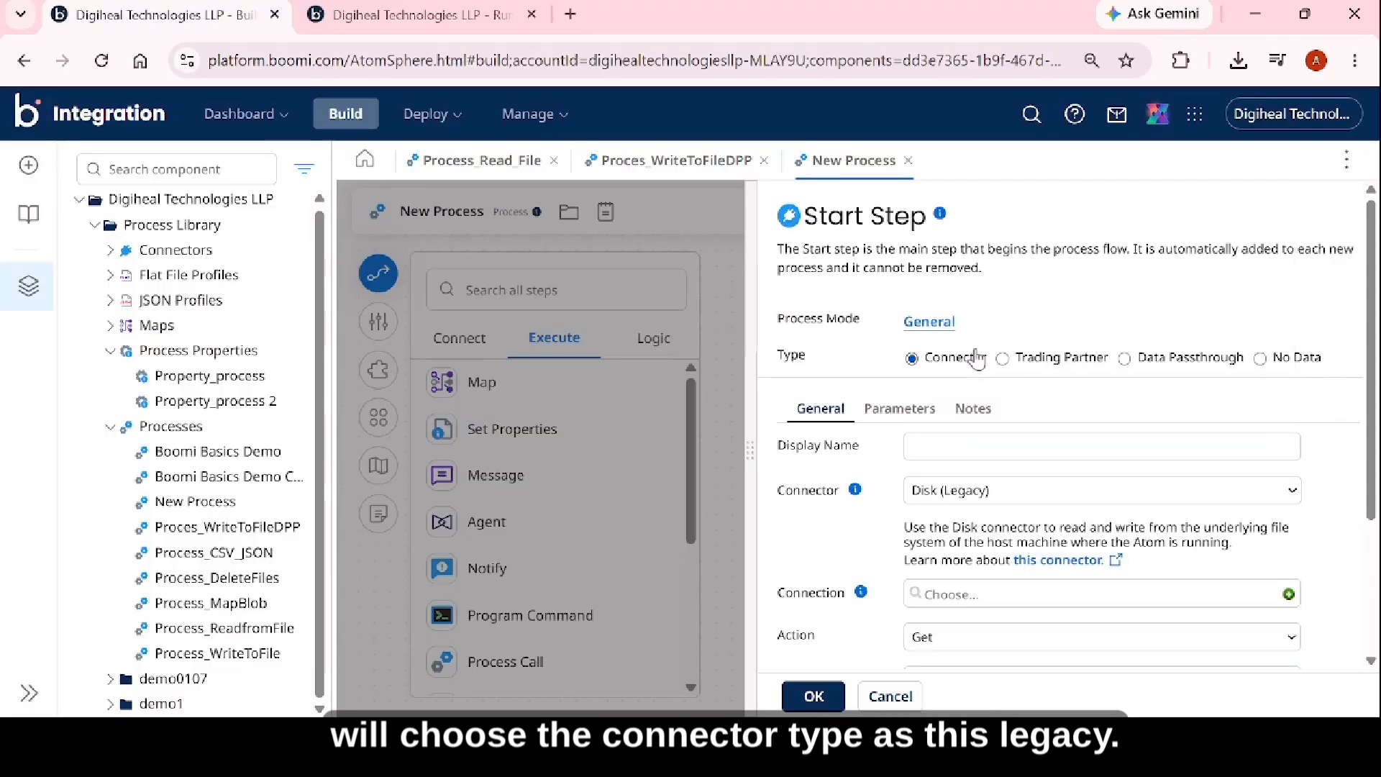
pyautogui.scroll(-3, 993, 491)
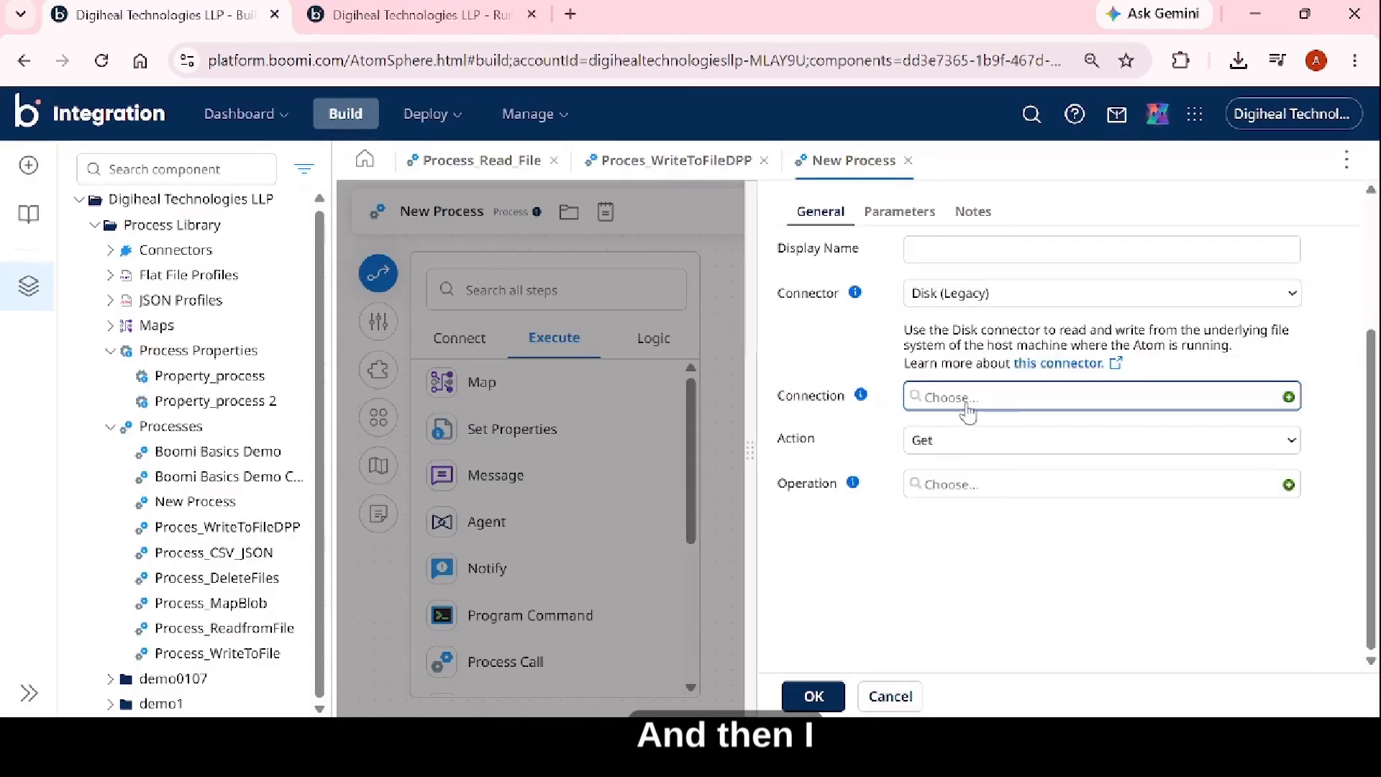
# Create a new Disk (Legacy) connection for the Start step and name it Connection_localFolder.
pyautogui.click(1288, 399)
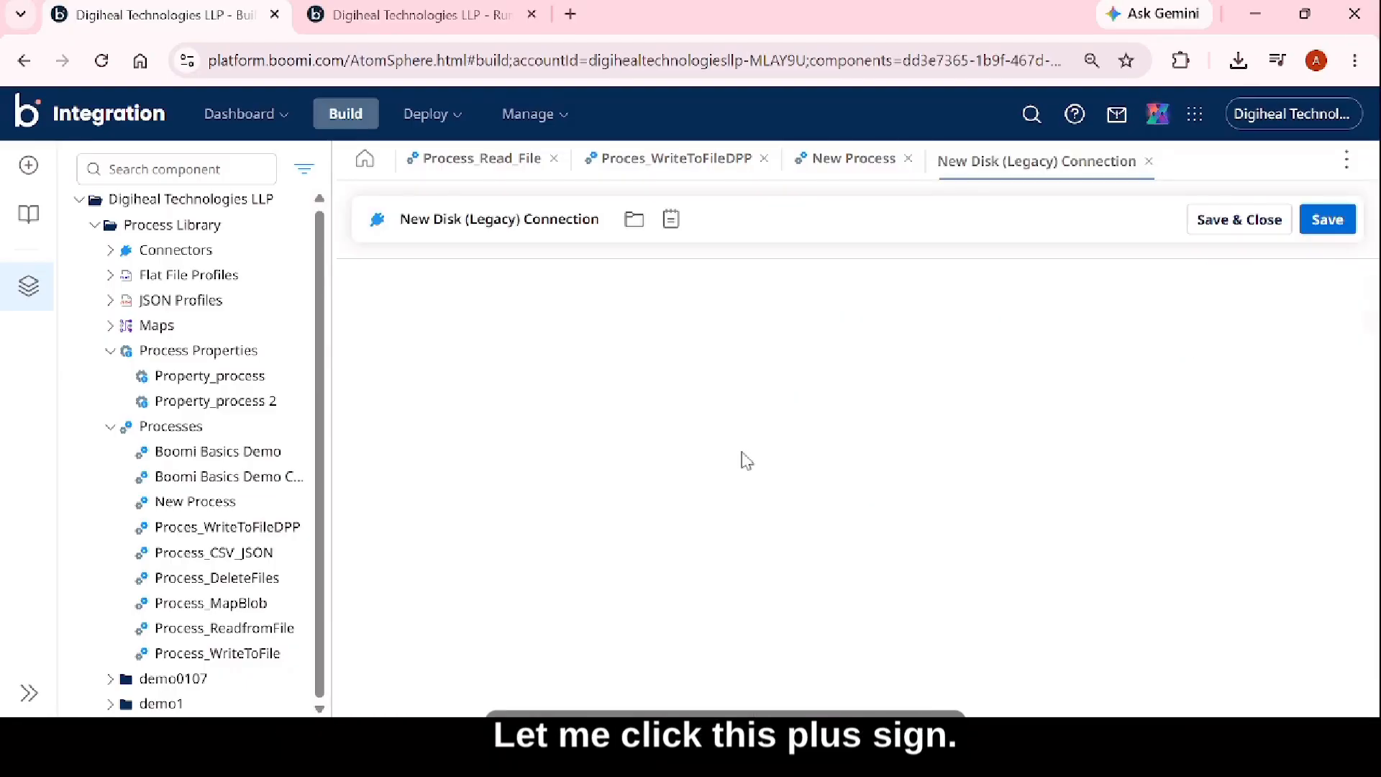
pyautogui.moveTo(607, 219); pyautogui.dragTo(298, 236)
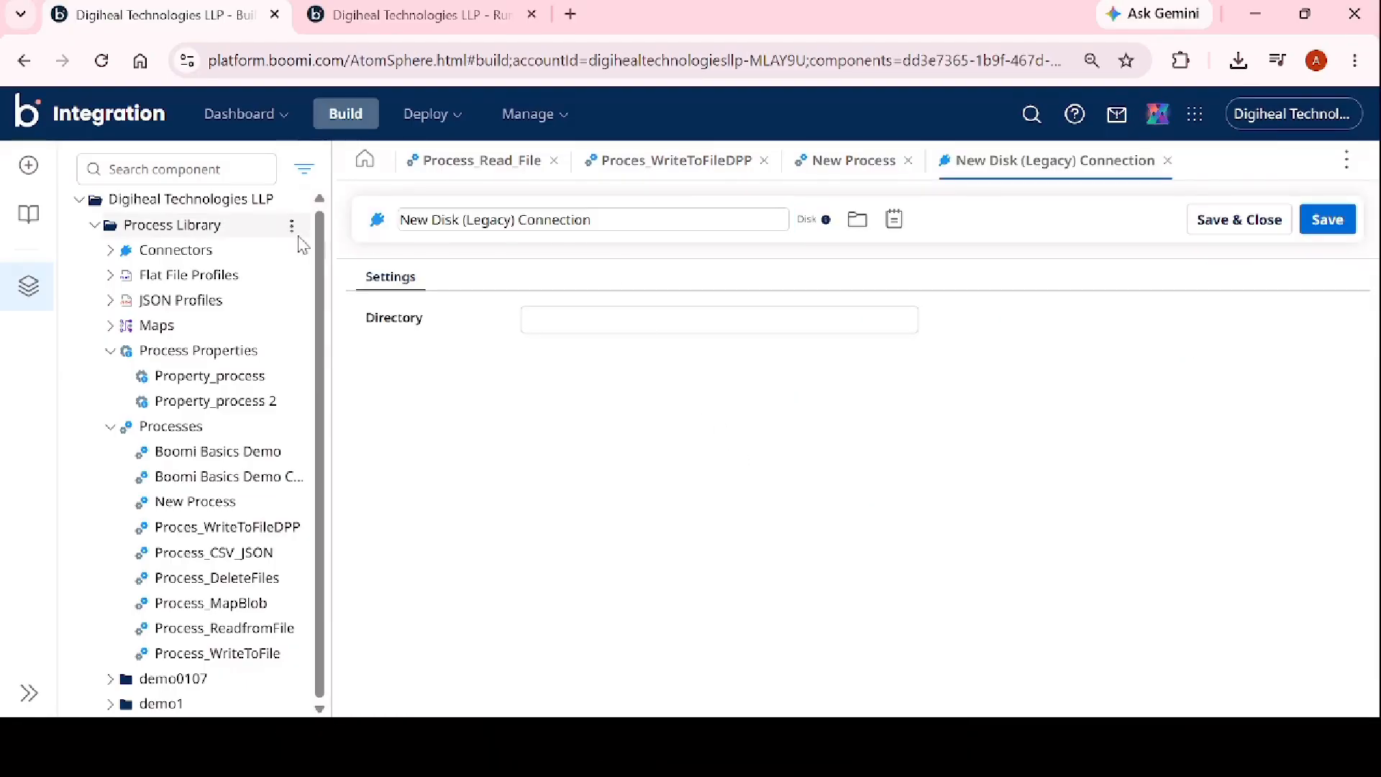
pyautogui.tripleClick(600, 219)
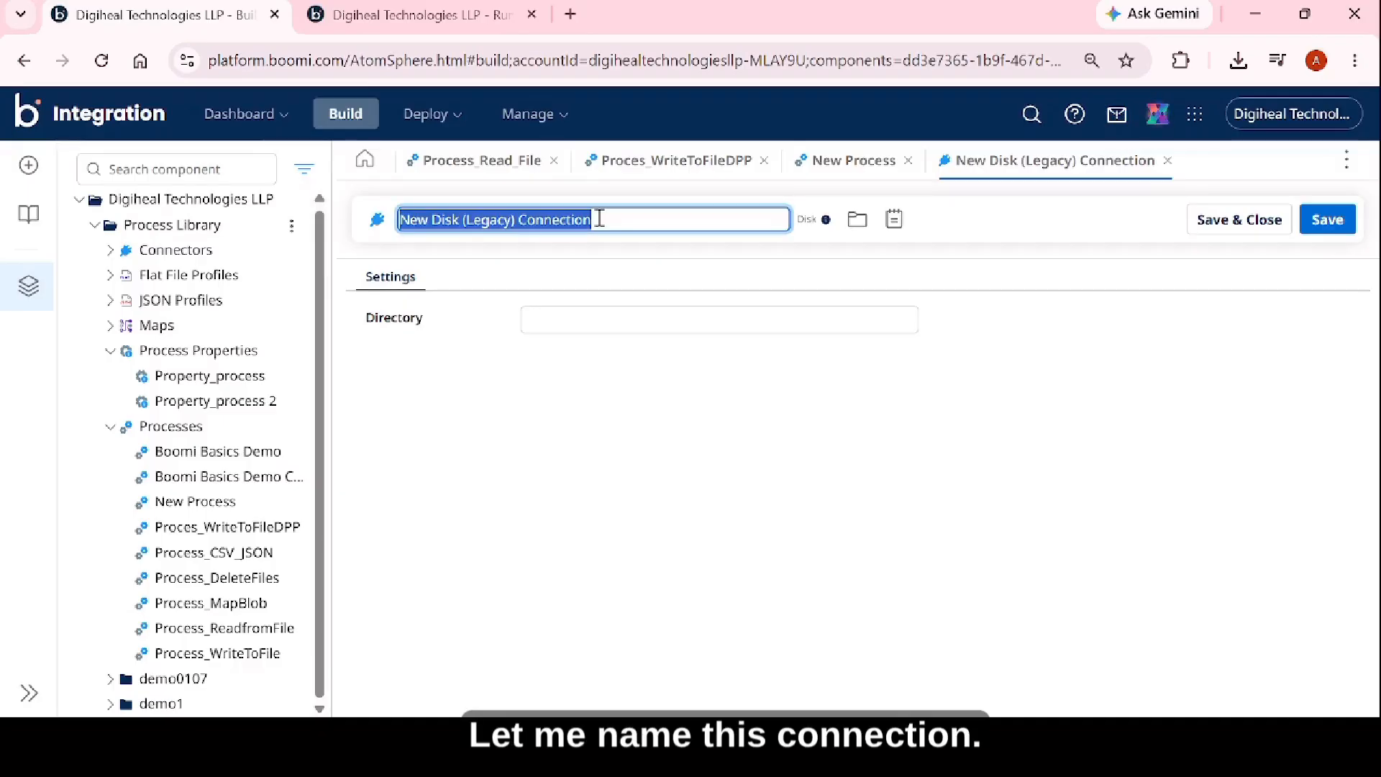
pyautogui.write('C')
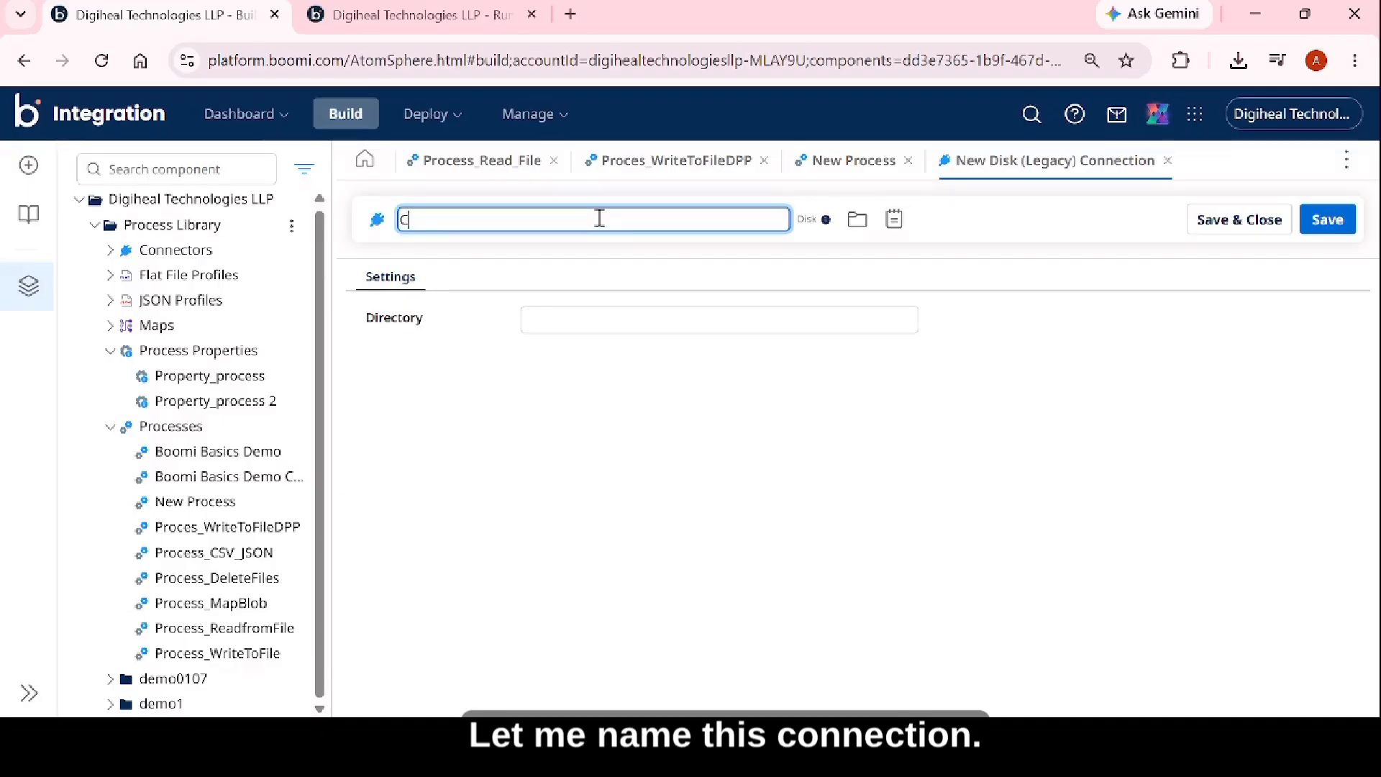
pyautogui.write('onnection')
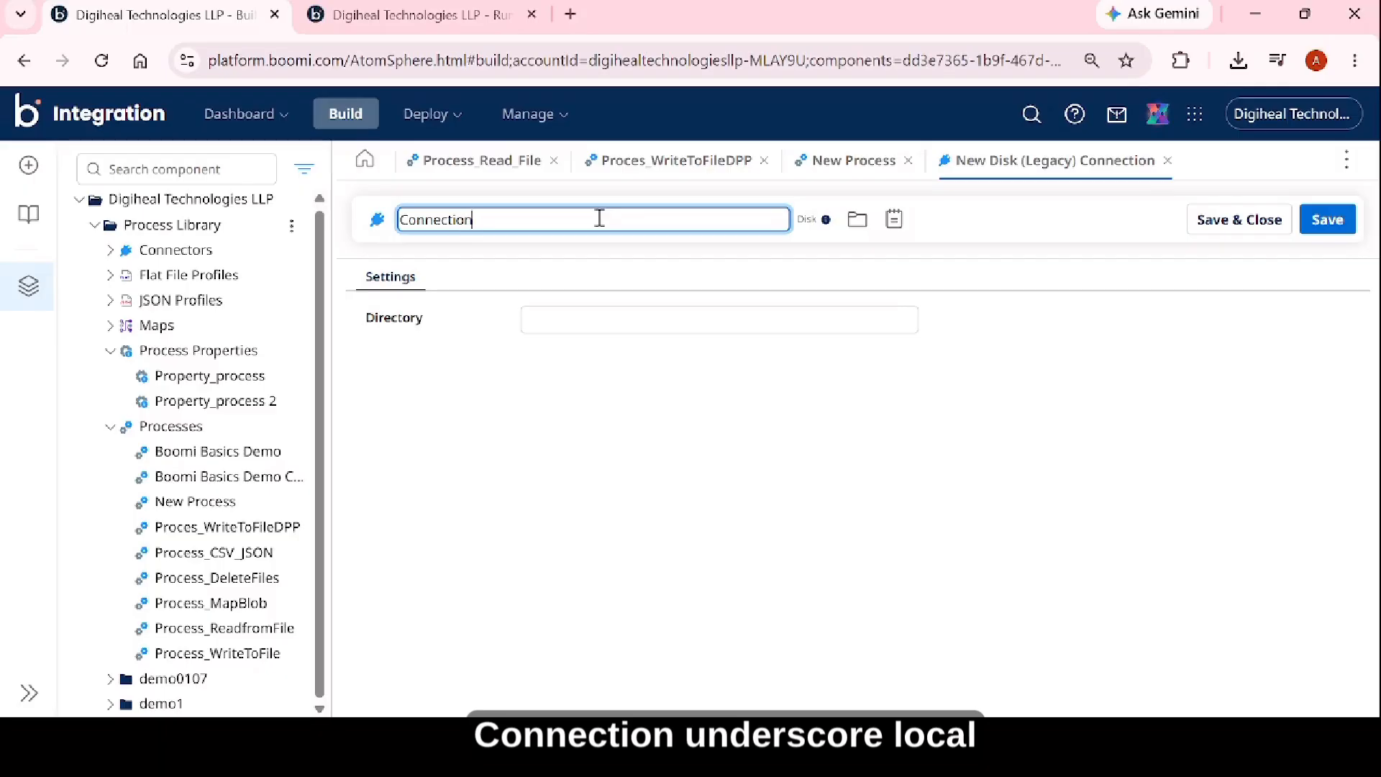
pyautogui.write('_lcalFile')
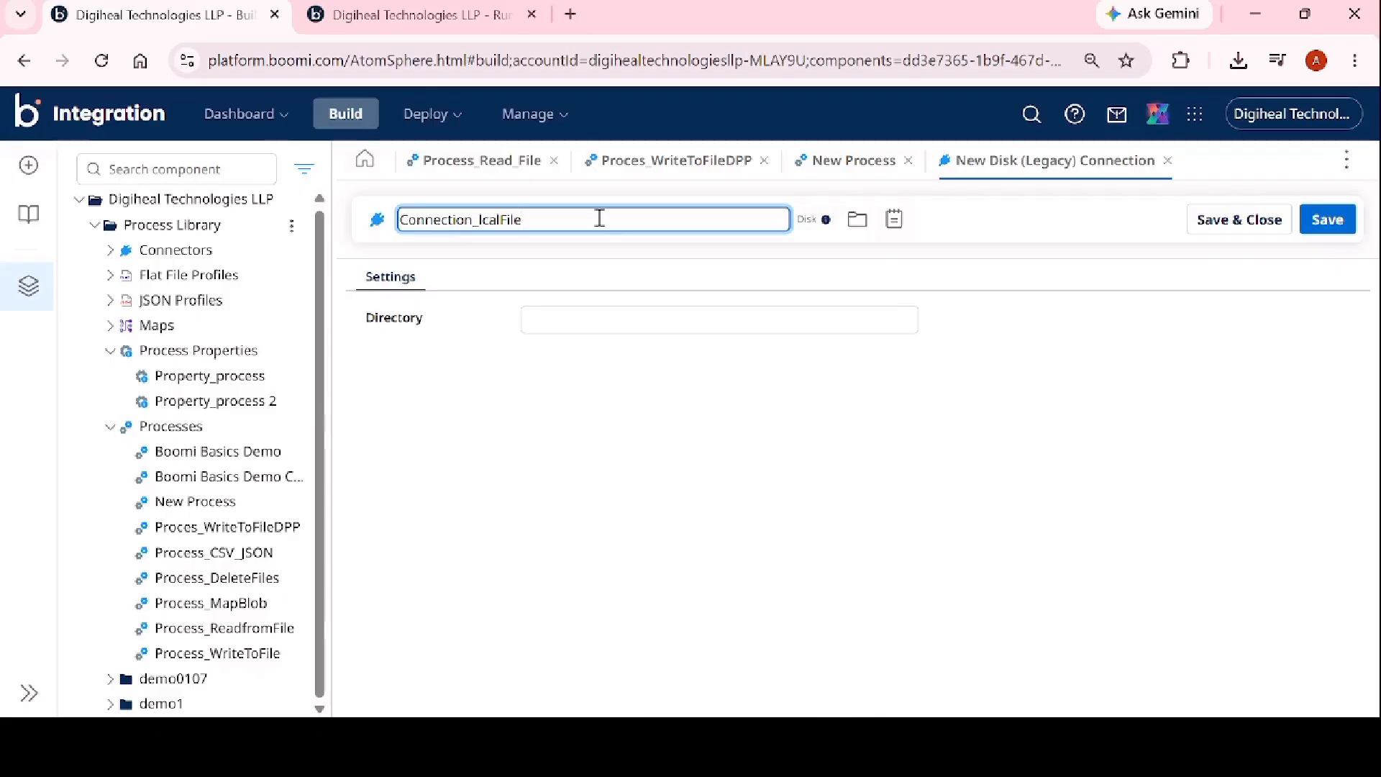
pyautogui.press('BackSpace')
pyautogui.press('BackSpace')
pyautogui.press('BackSpace')
pyautogui.press('BackSpace')
pyautogui.press('BackSpace')
pyautogui.press('BackSpace')
pyautogui.press('BackSpace')
pyautogui.write('ocalFolder')
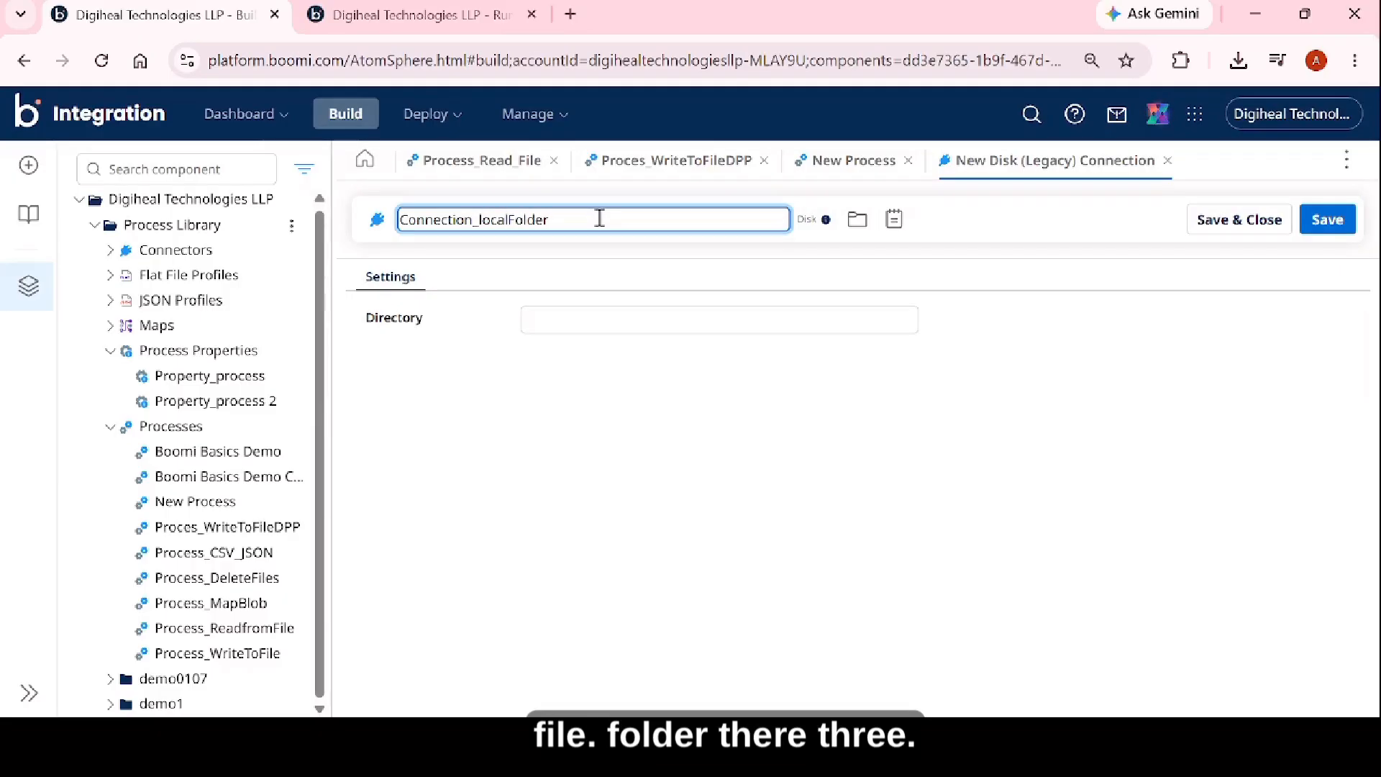
# Switch to File Explorer and copy the full path of the Demo folder for the connection's directory.
pyautogui.click(640, 320)
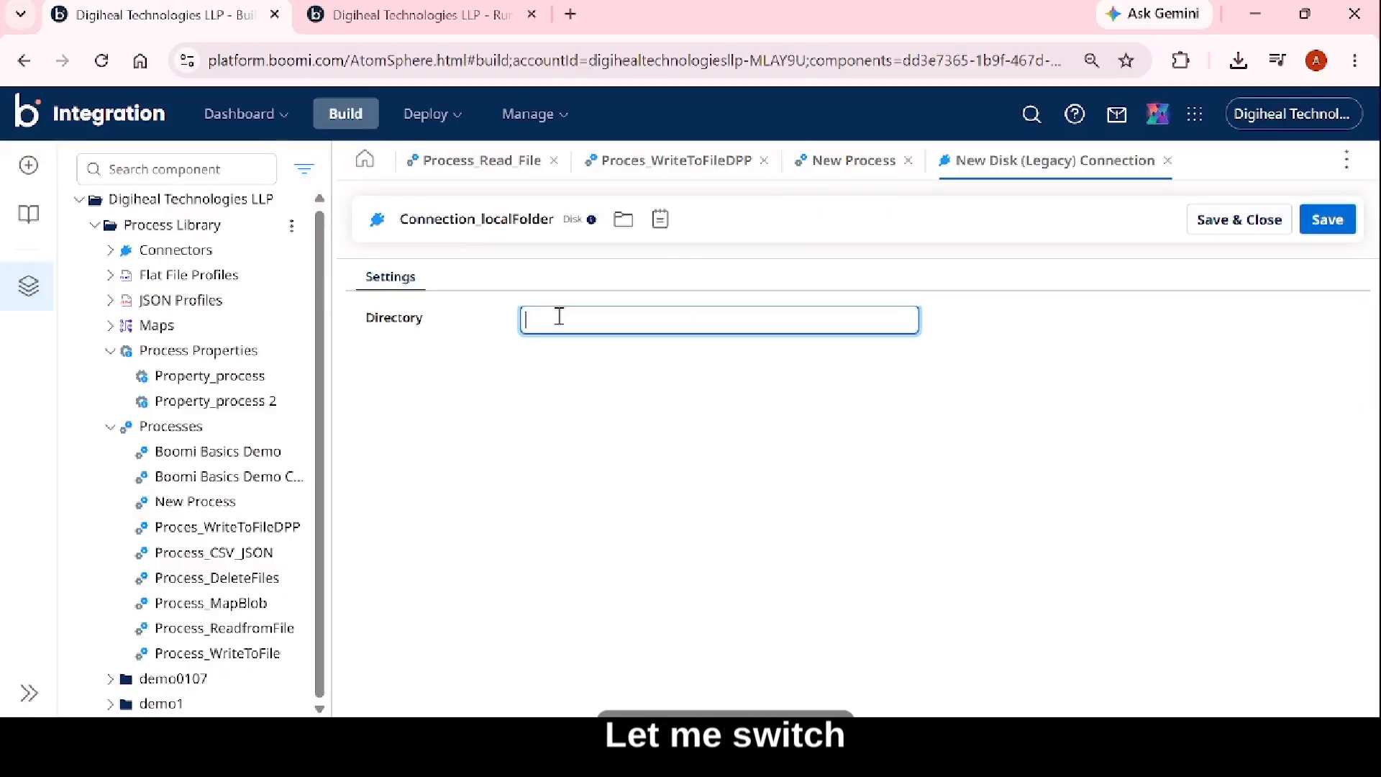
pyautogui.hotkey('alt', 'Tab')
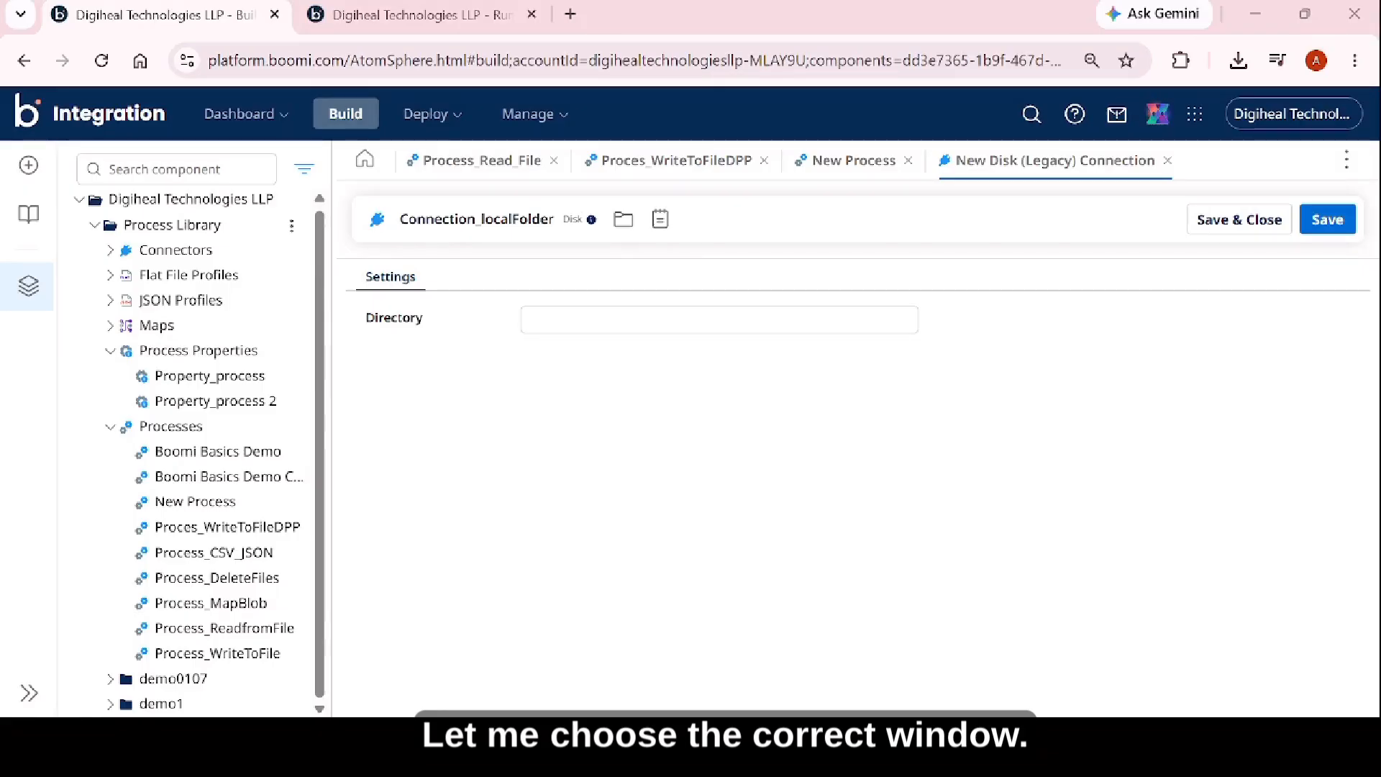
pyautogui.hotkey('alt', 'Tab')
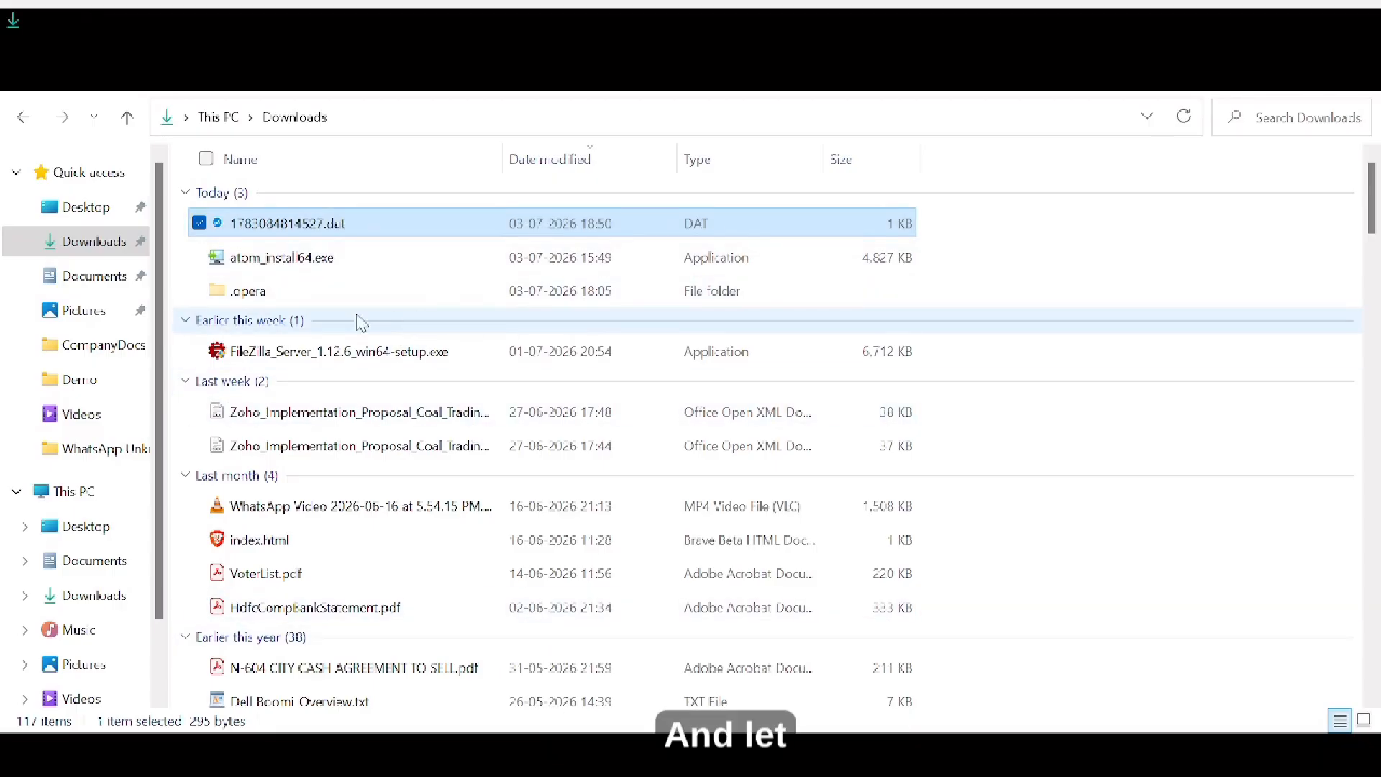
pyautogui.click(91, 387)
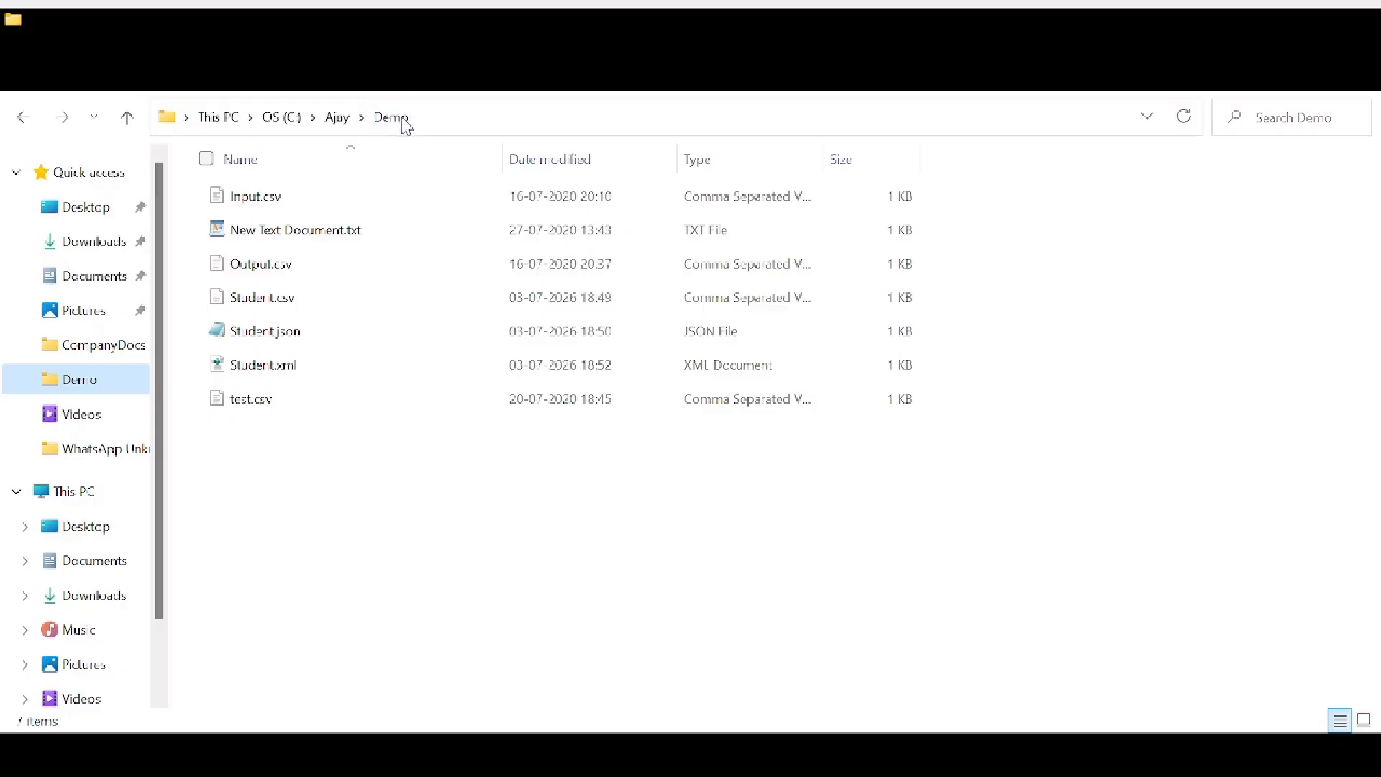
pyautogui.hotkey('alt', 'd')
pyautogui.hotkey('ctrl', 'c')
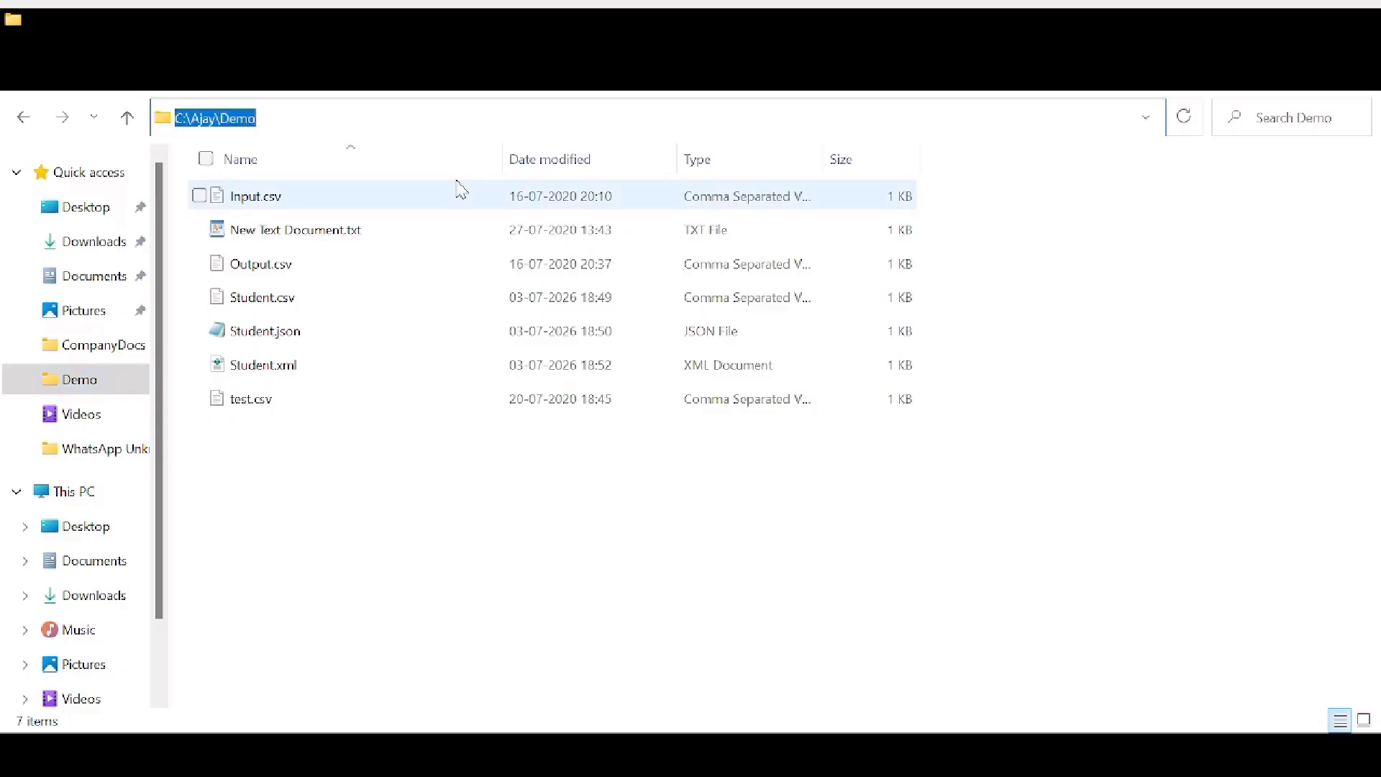
pyautogui.click(465, 483)
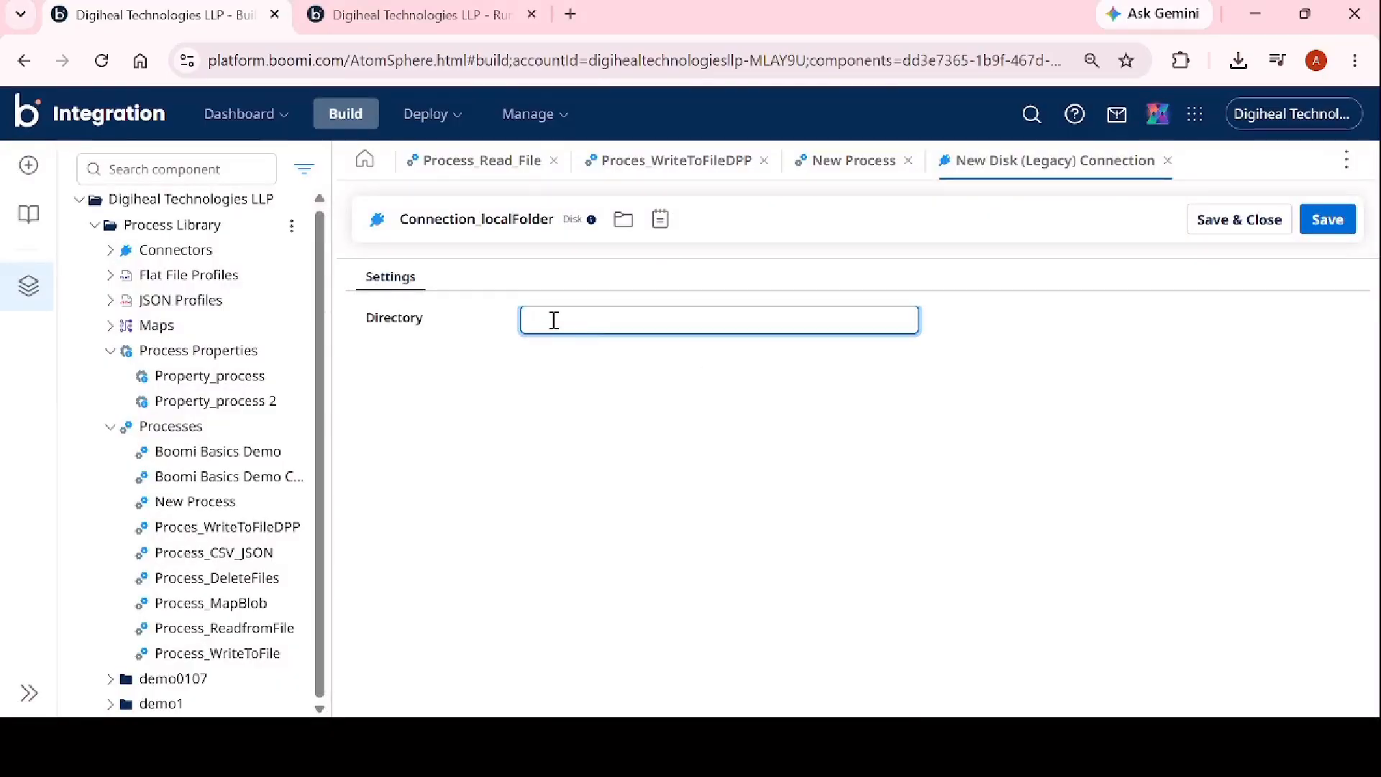
# Return to Boomi, paste the Demo folder's path as the connection's directory, and save and close the connection.
pyautogui.hotkey('ctrl', 'v')
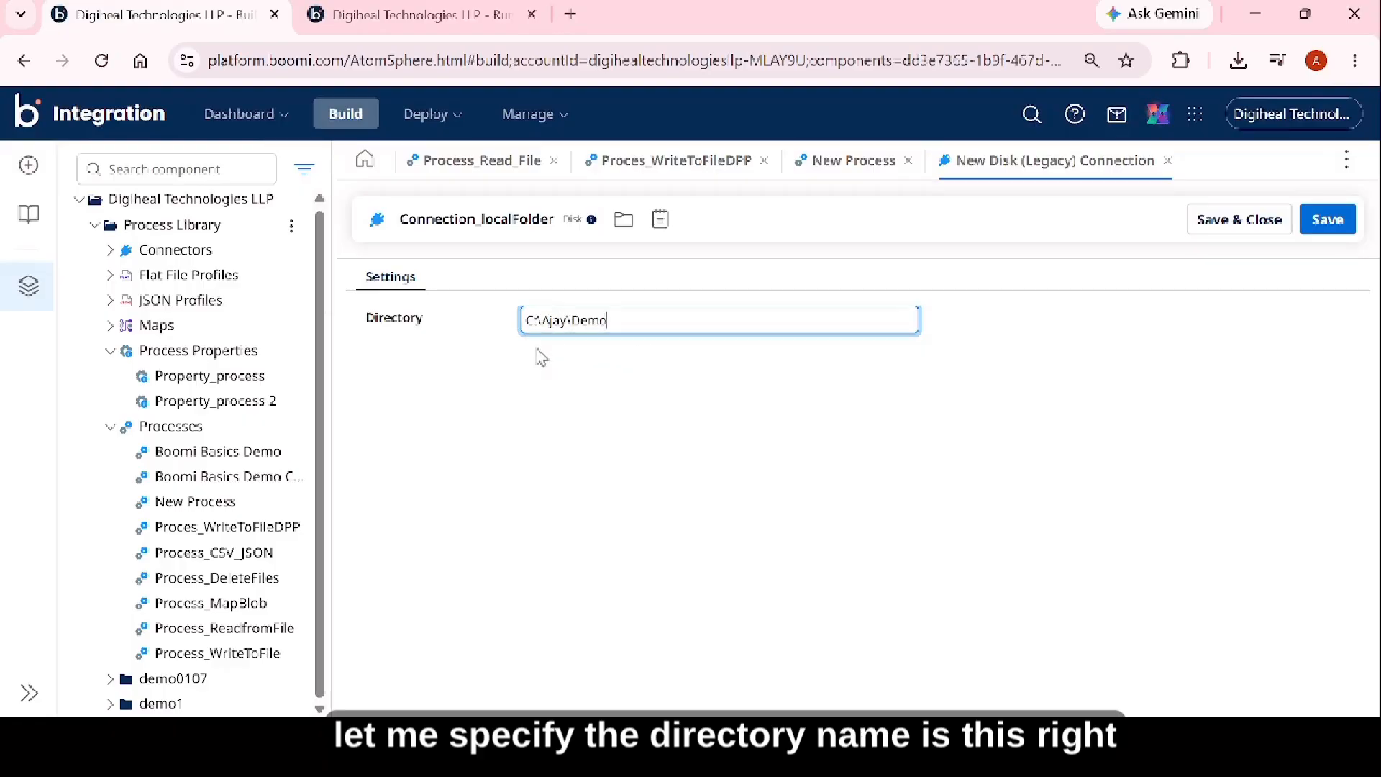
pyautogui.click(1328, 220)
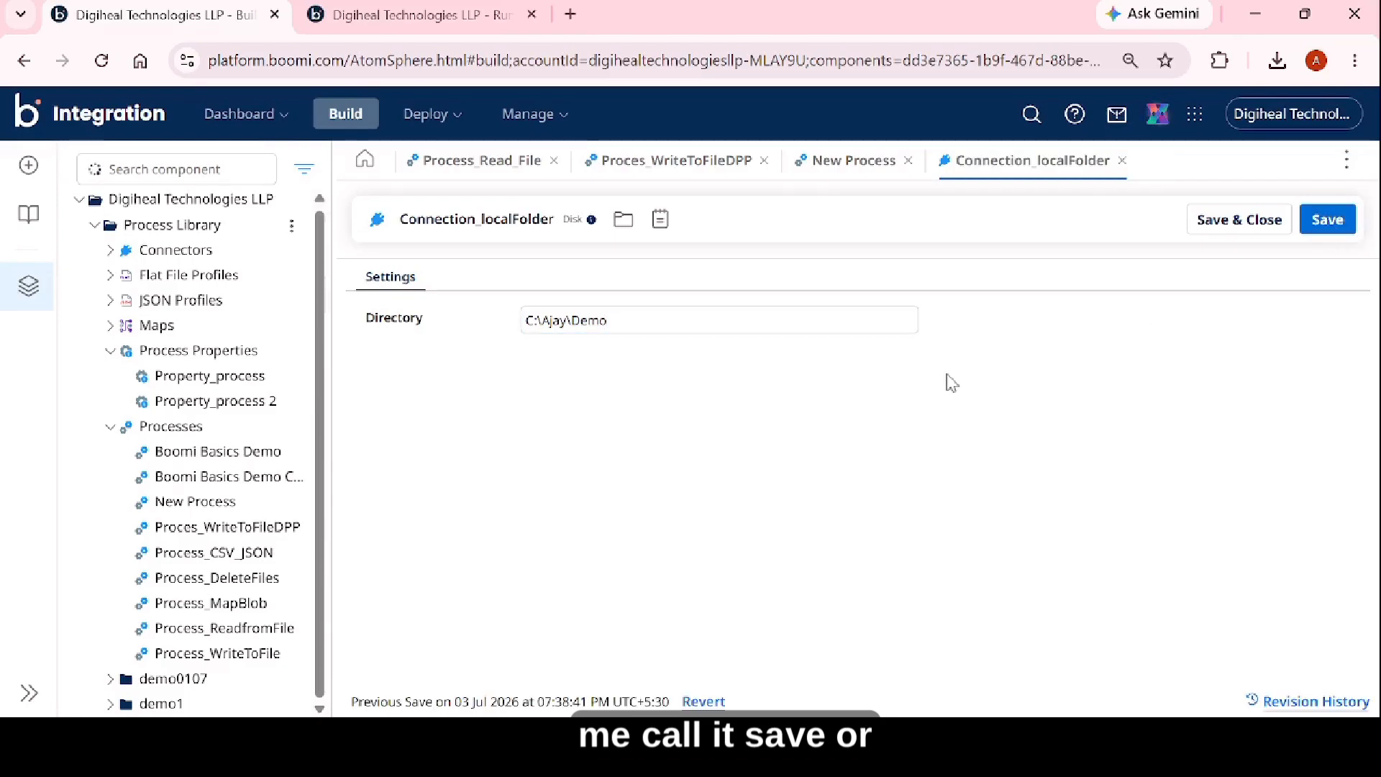
pyautogui.click(1235, 219)
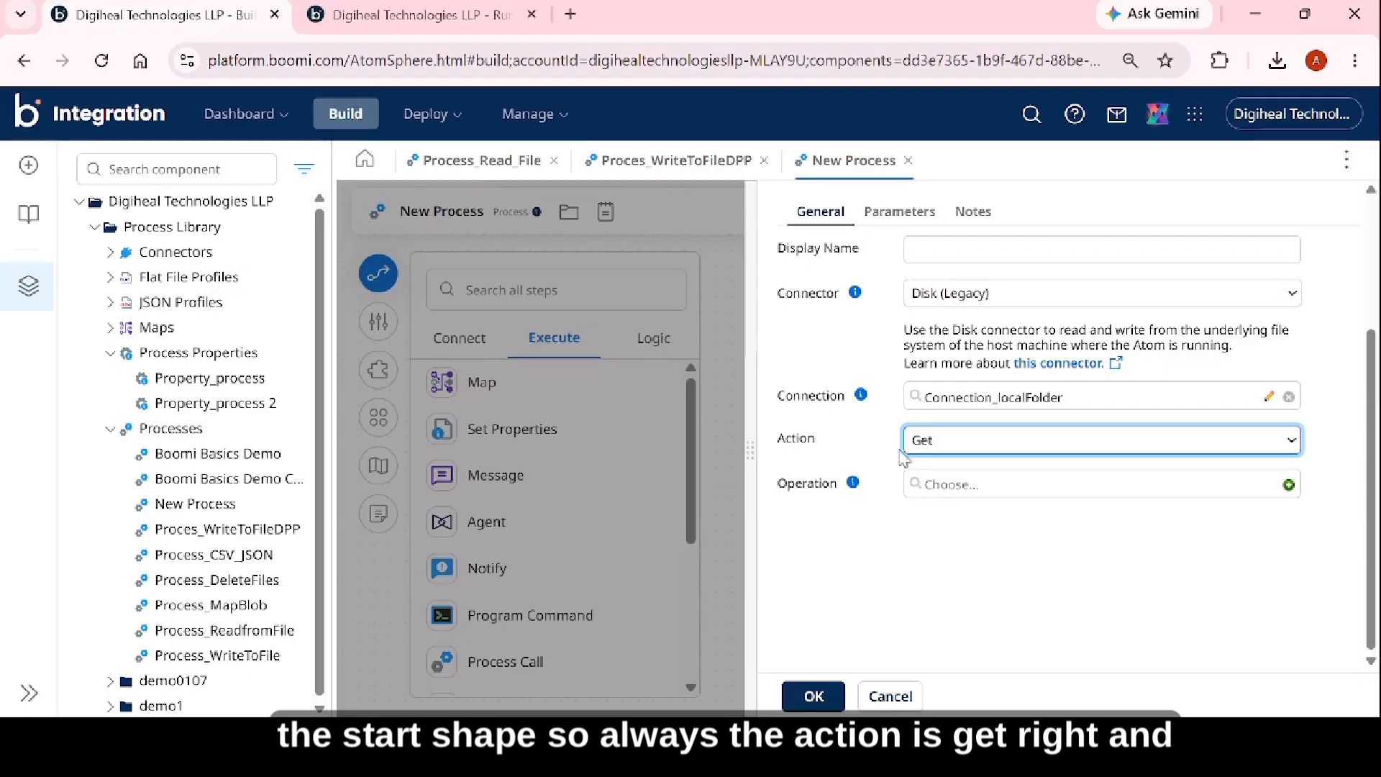
# Create a new operation for the Start step's Get action and name it Operation_readlocalfolder.
pyautogui.click(943, 491)
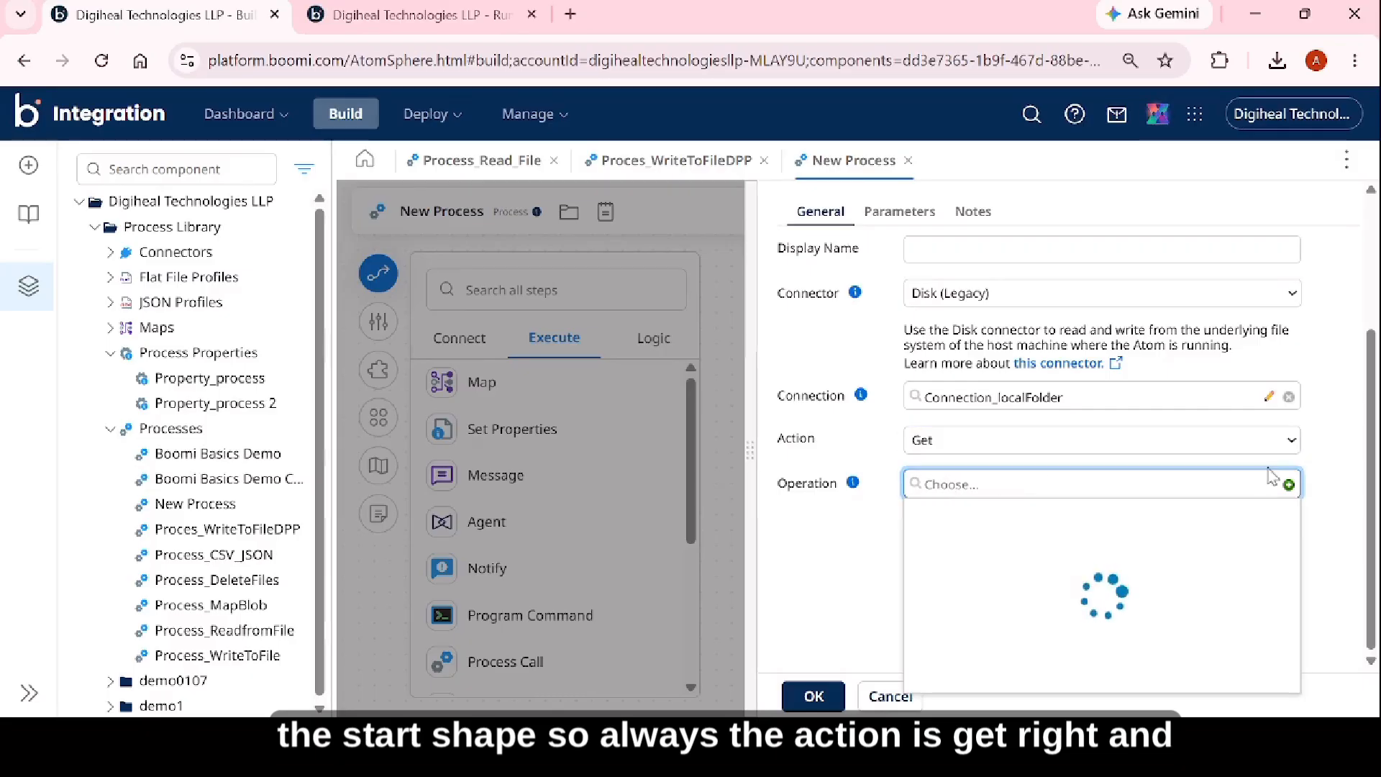
pyautogui.click(1289, 485)
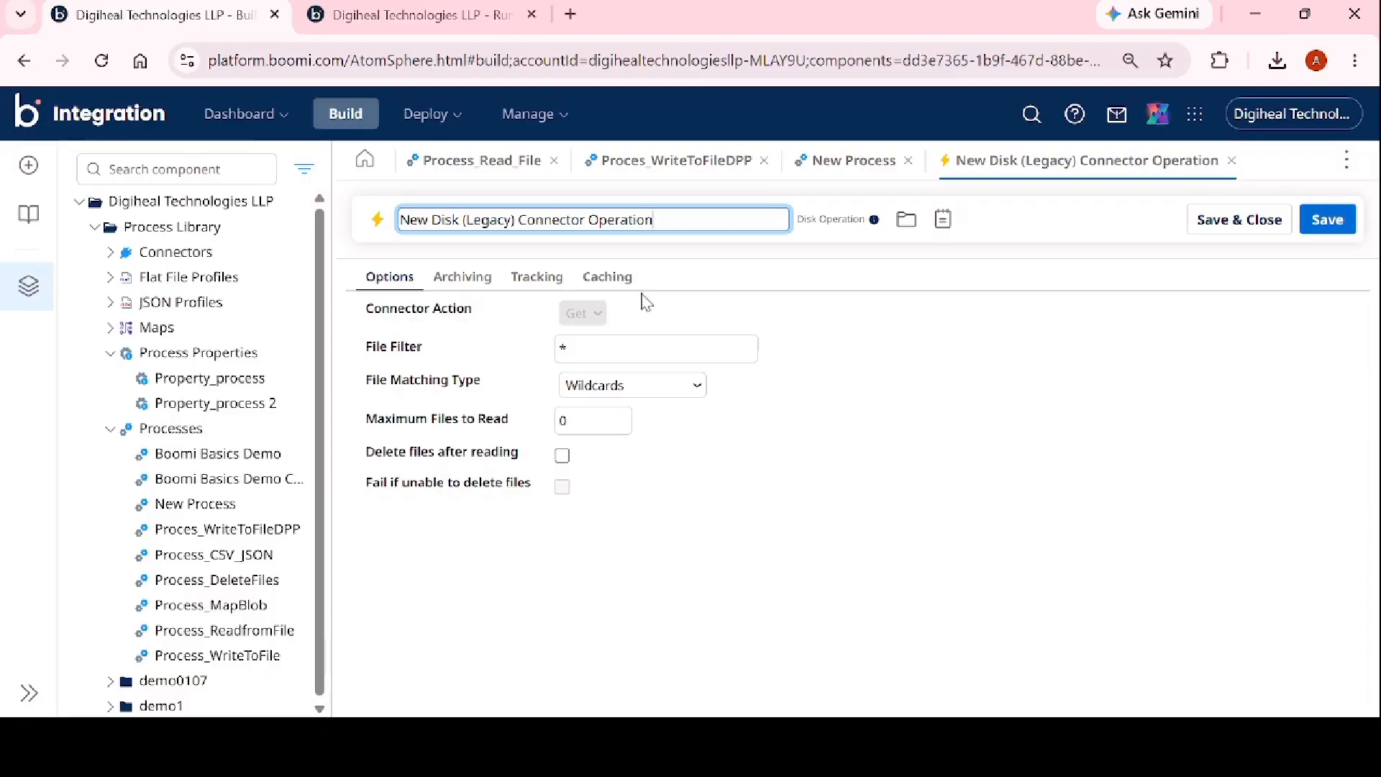
pyautogui.tripleClick(676, 217)
pyautogui.press('BackSpace')
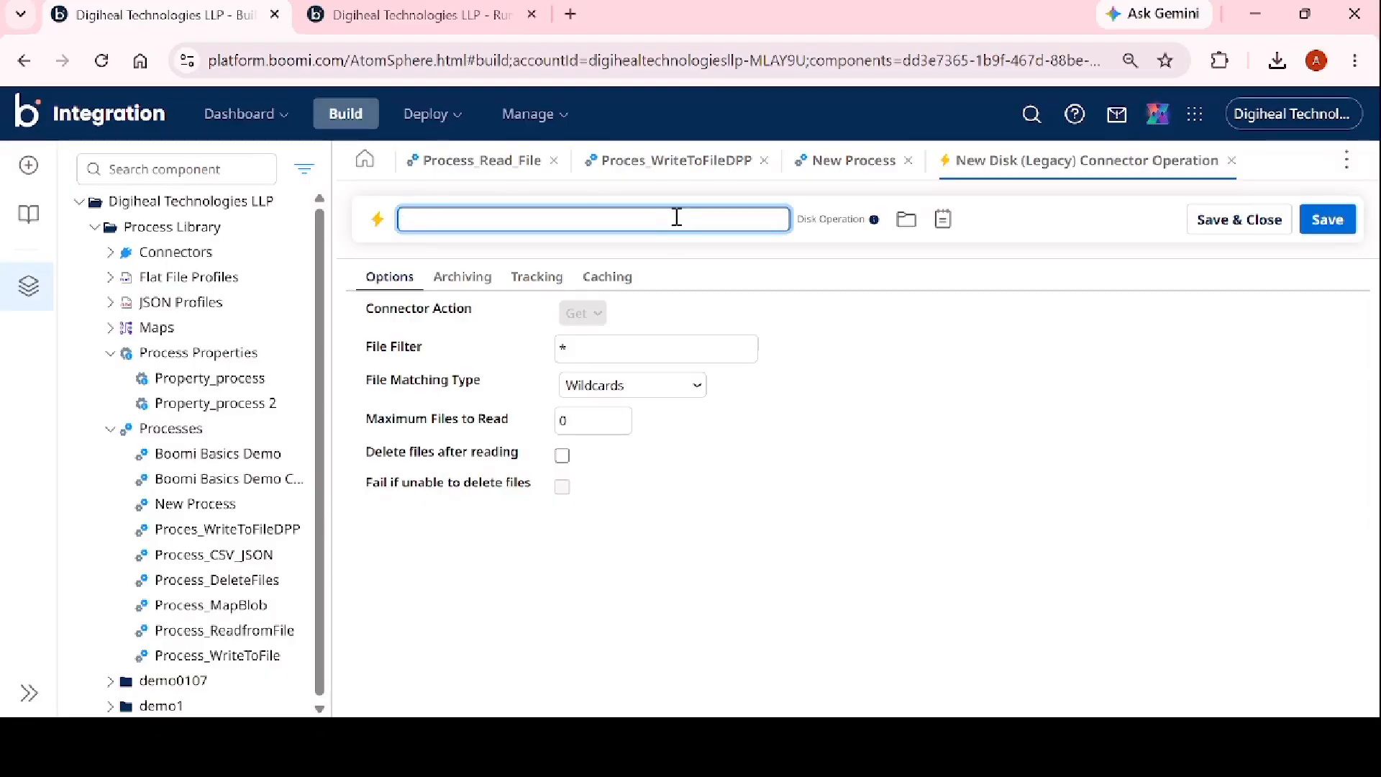
pyautogui.write('Operation_read')
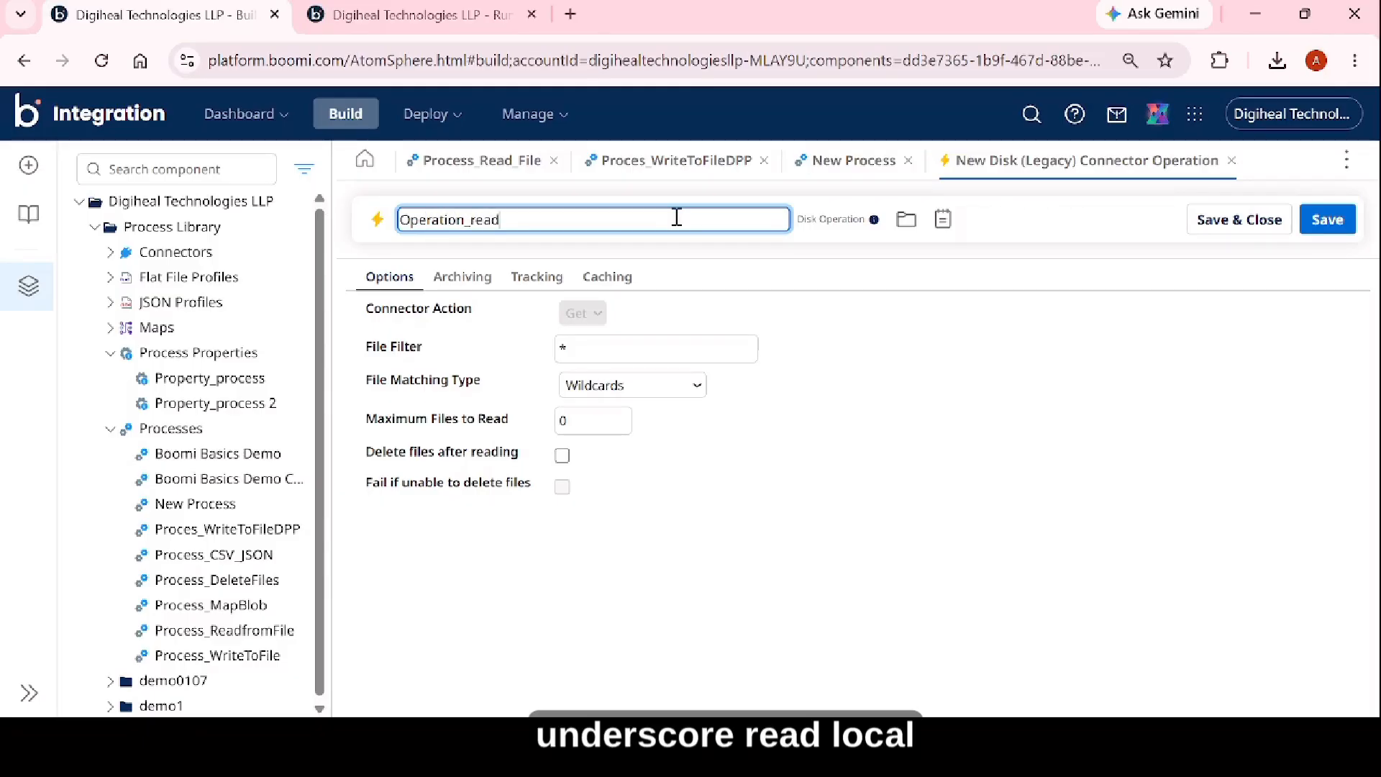
pyautogui.write('local')
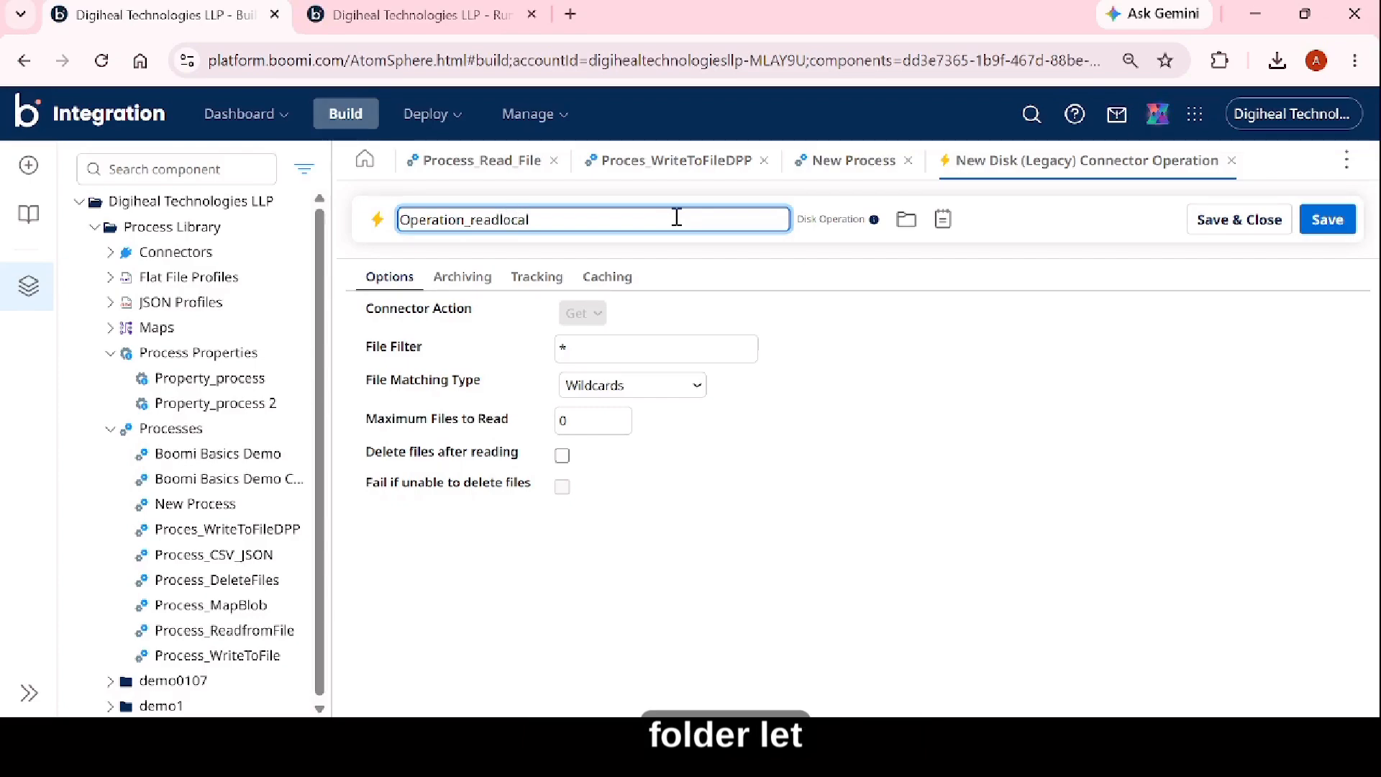
pyautogui.write('folder')
# Set the operation's file filter to student.csv, save and close it, and confirm the Start step's settings.
pyautogui.click(677, 345)
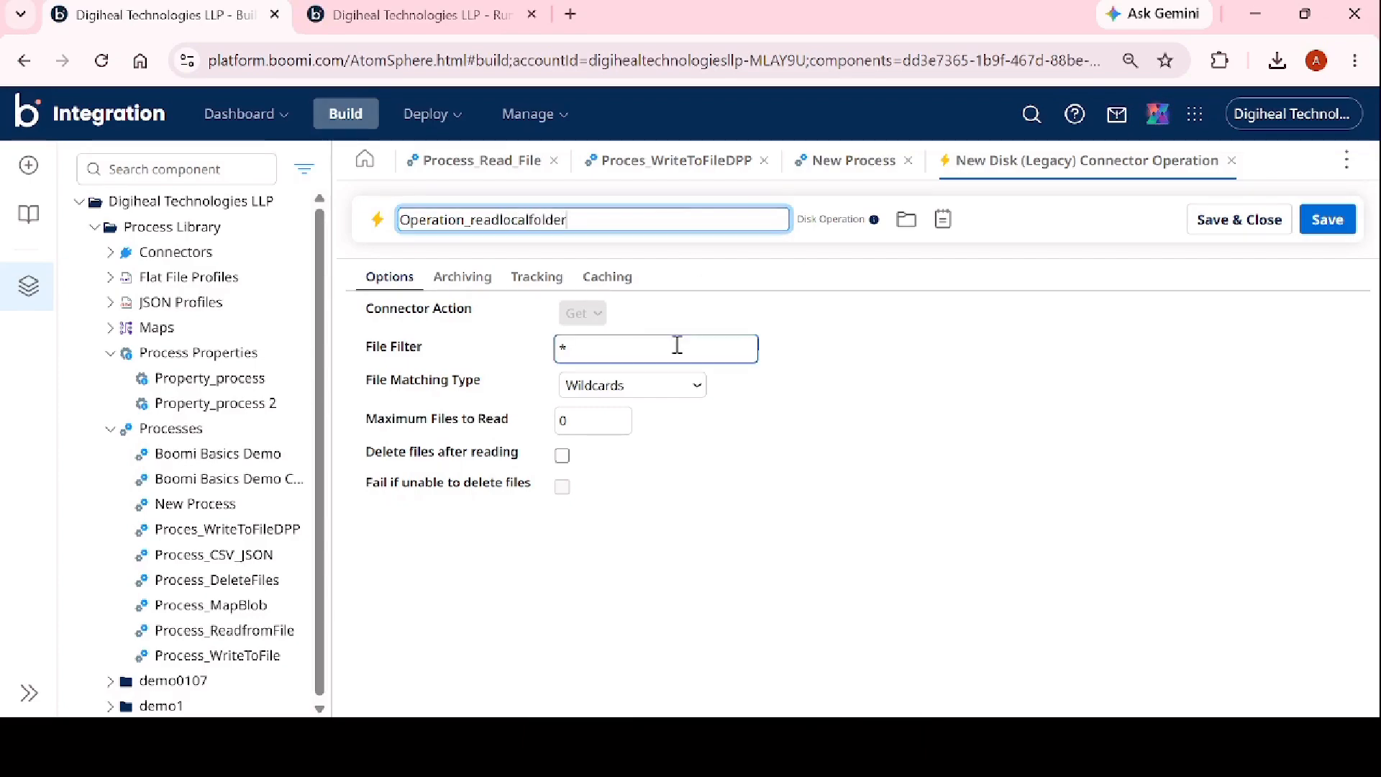
pyautogui.doubleClick(619, 346)
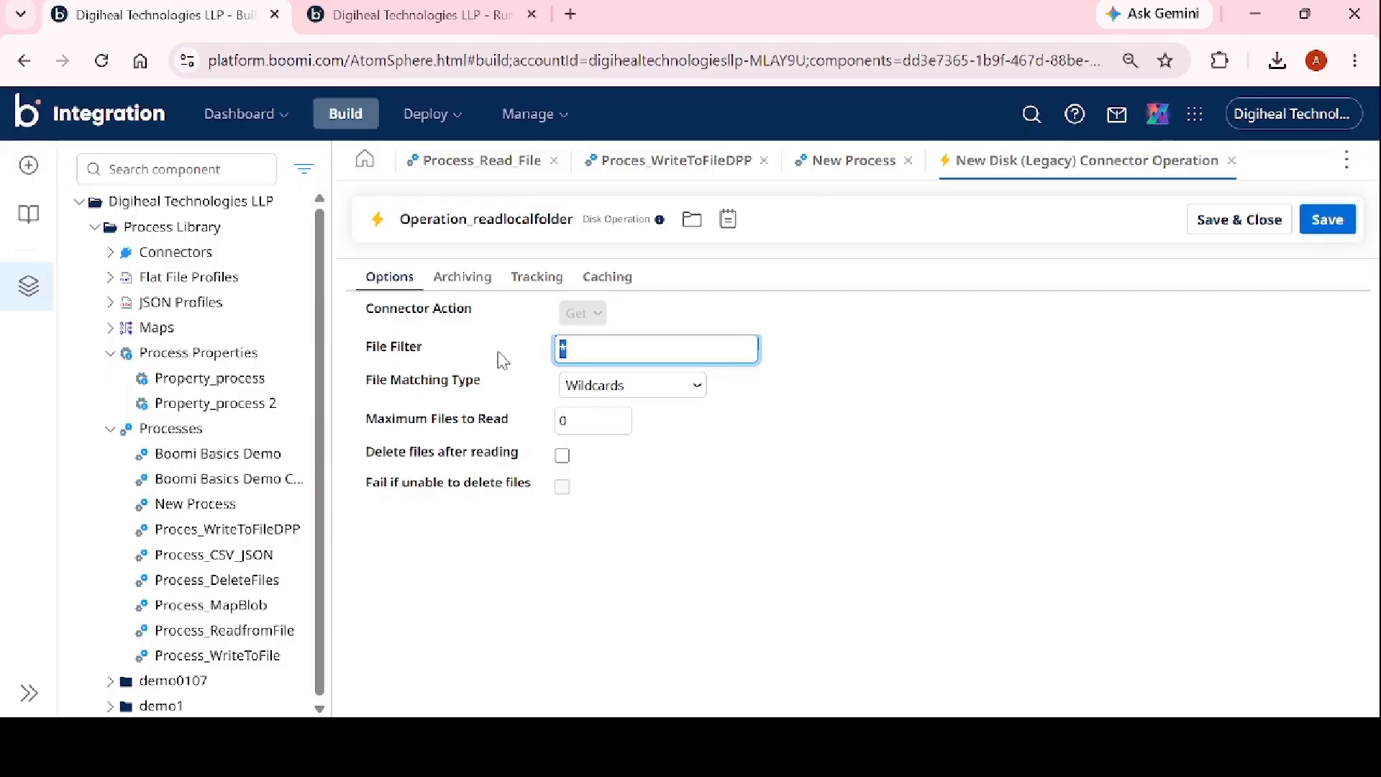
pyautogui.write('student.csv')
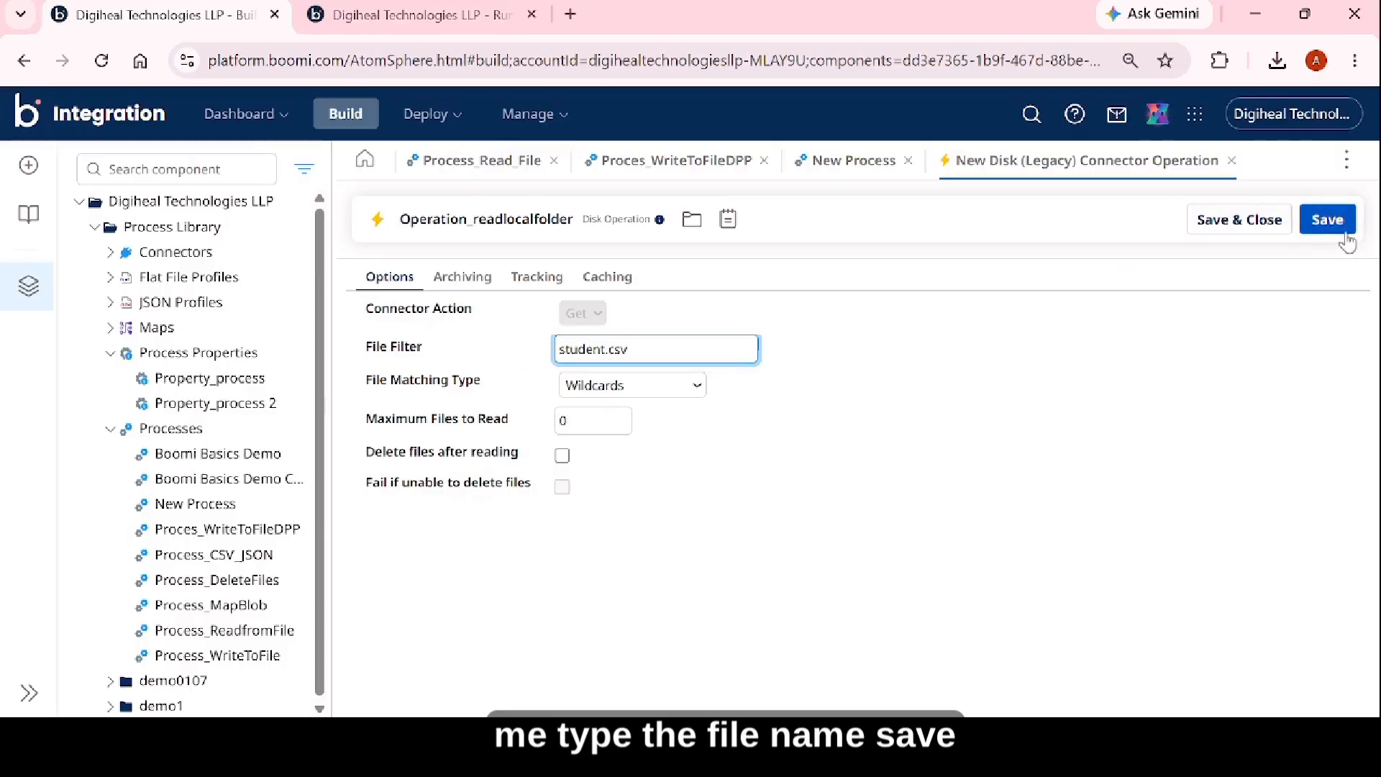
pyautogui.click(1272, 225)
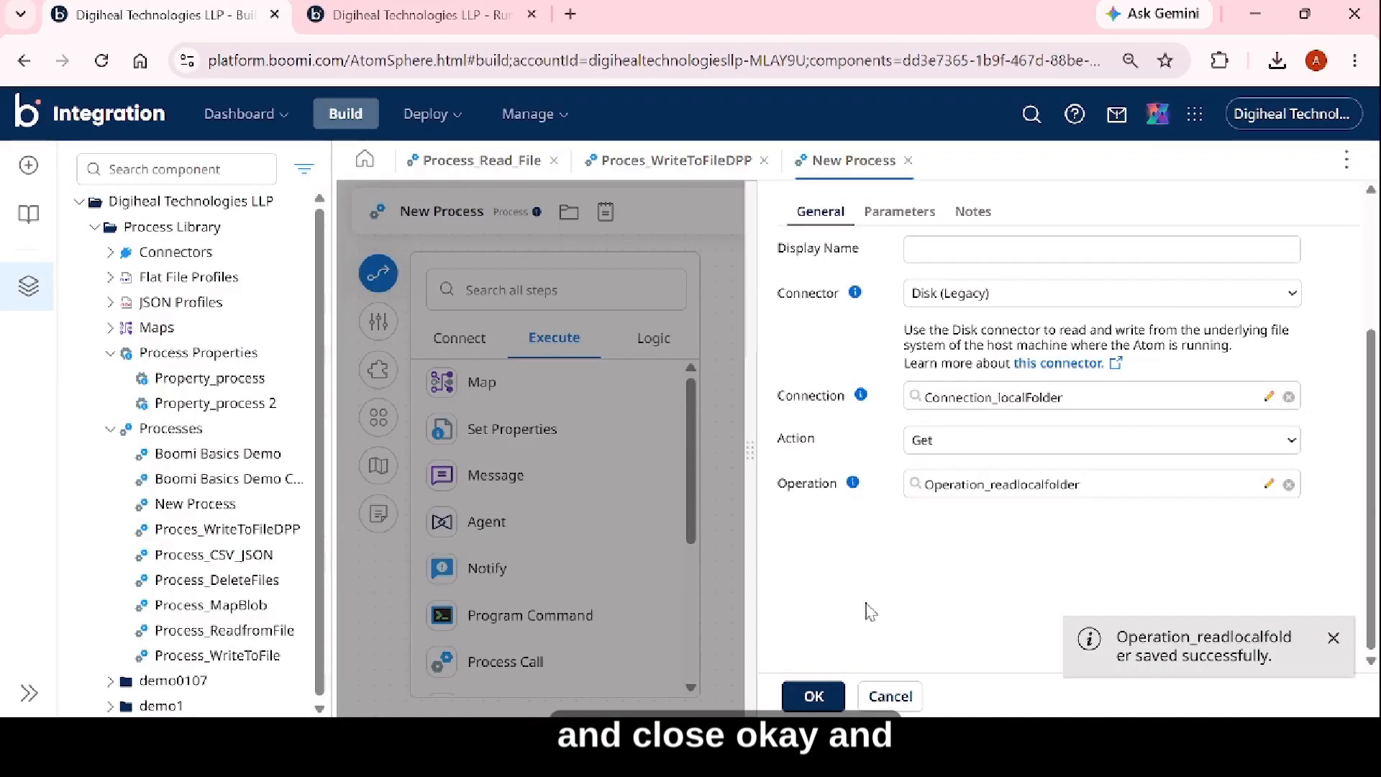
pyautogui.click(813, 697)
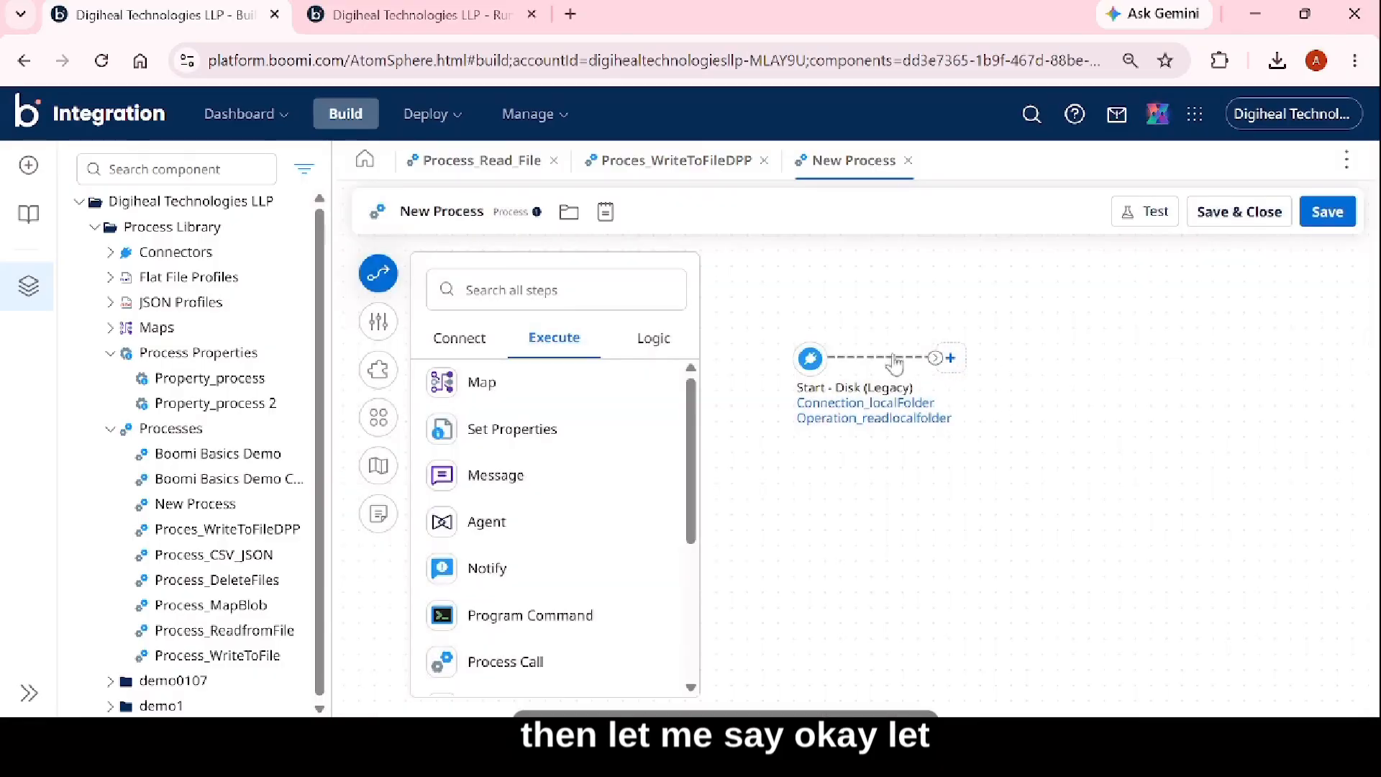
# Rename the new process to Process_demo_MapUsage and save it.
pyautogui.click(484, 212)
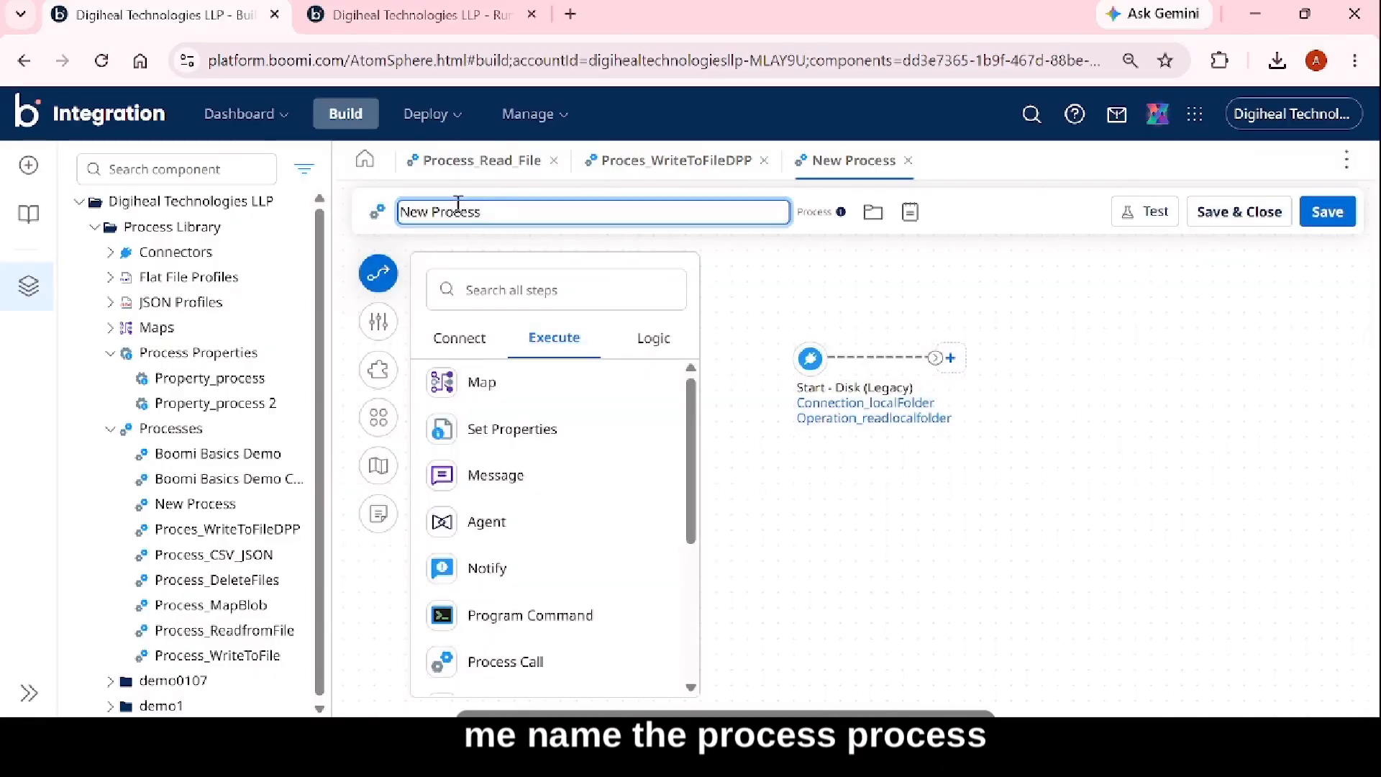
pyautogui.moveTo(481, 210); pyautogui.dragTo(296, 209)
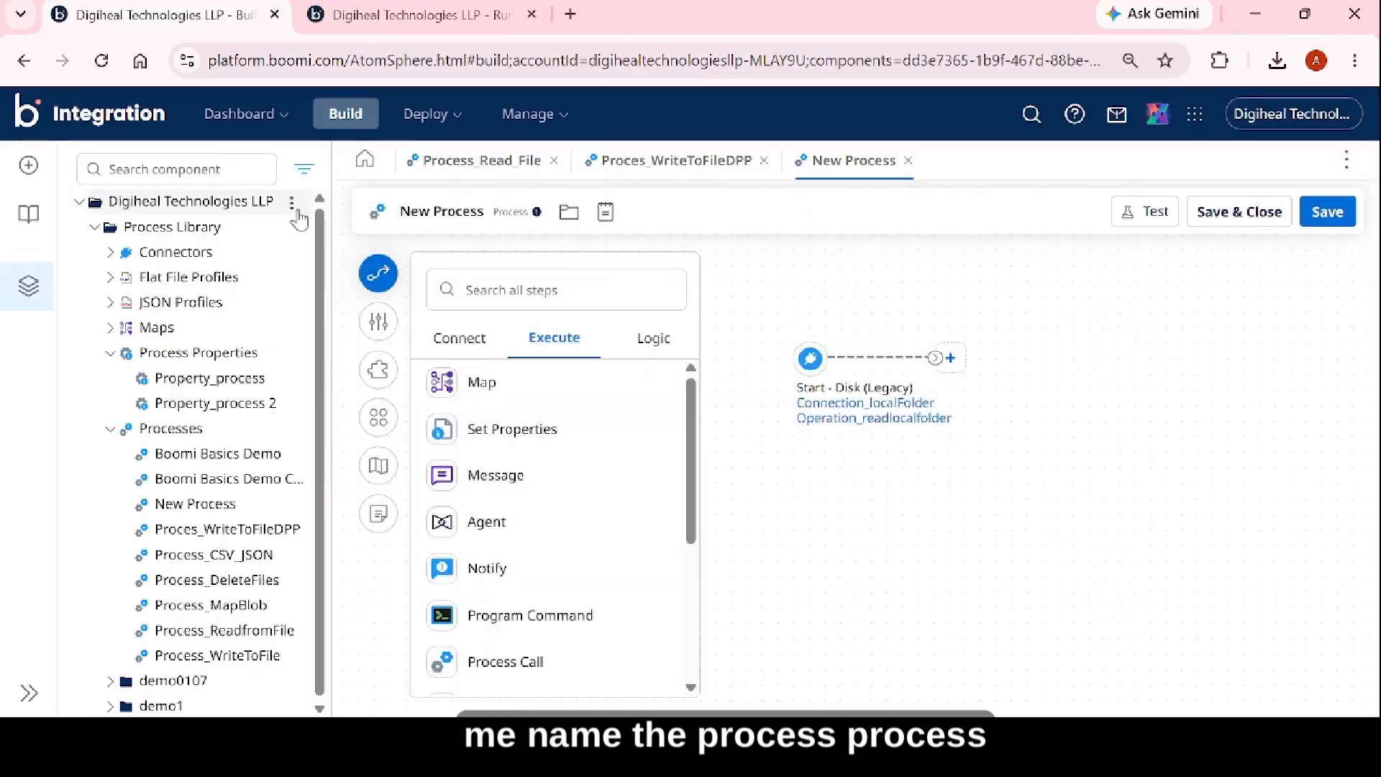
pyautogui.click(483, 210)
pyautogui.write('Process')
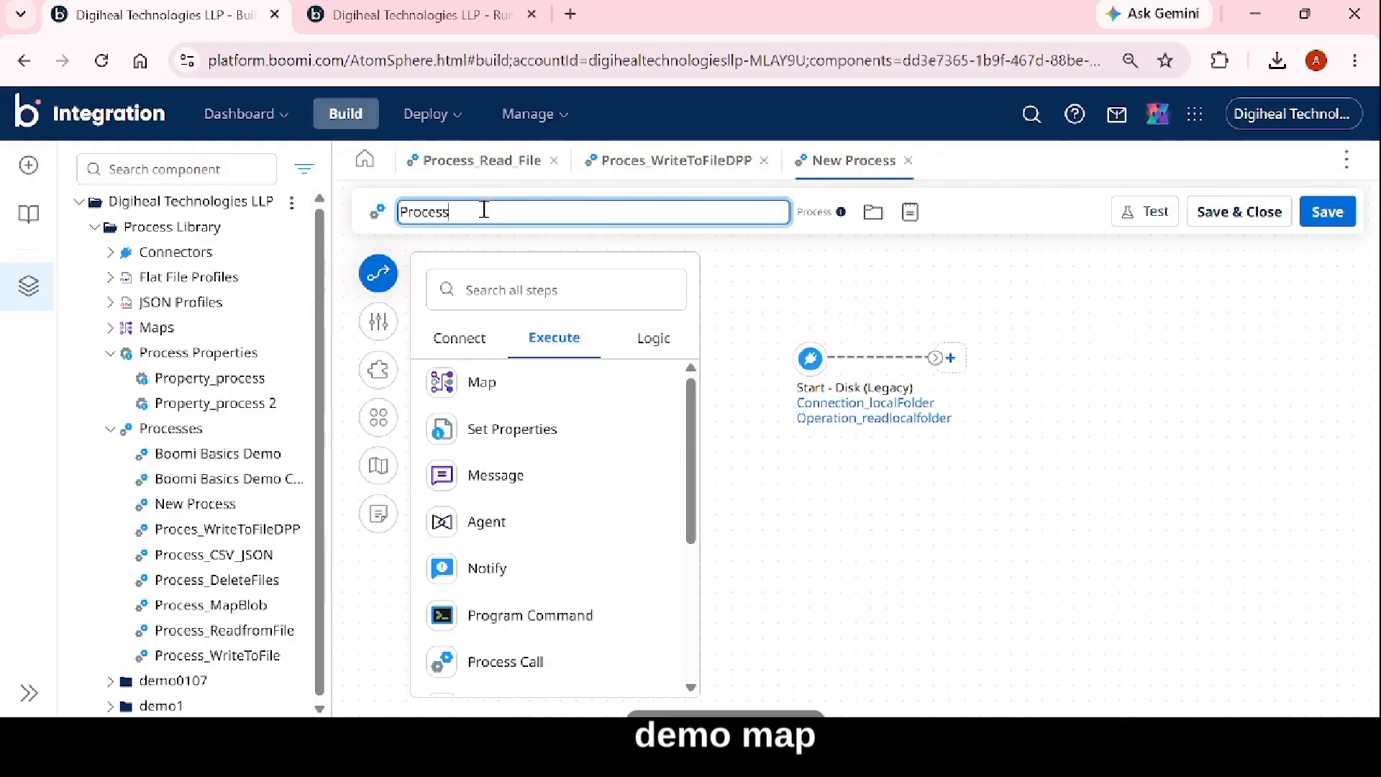
pyautogui.write('_demo_Mapusage')
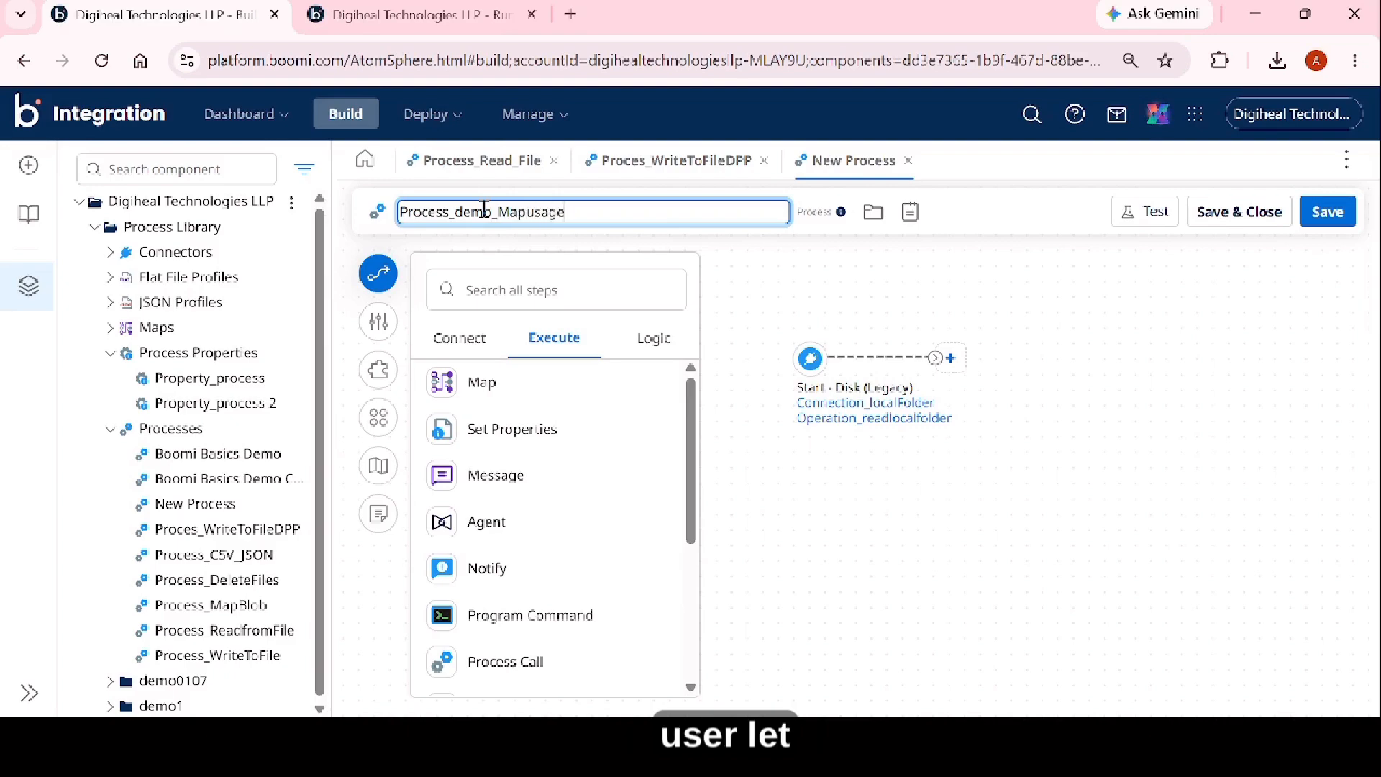
pyautogui.press('Left')
pyautogui.press('Left')
pyautogui.press('Left')
pyautogui.press('BackSpace')
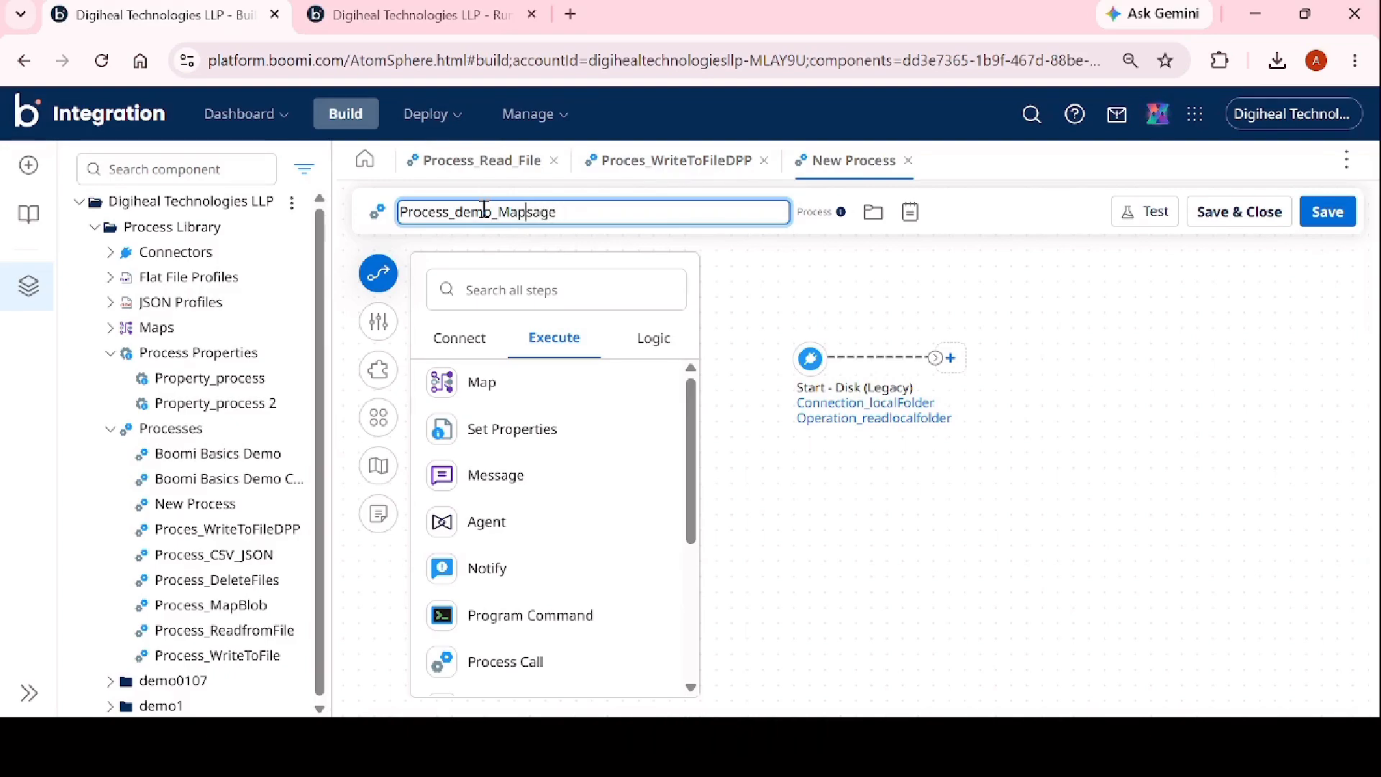
pyautogui.write('U')
pyautogui.press('Return')
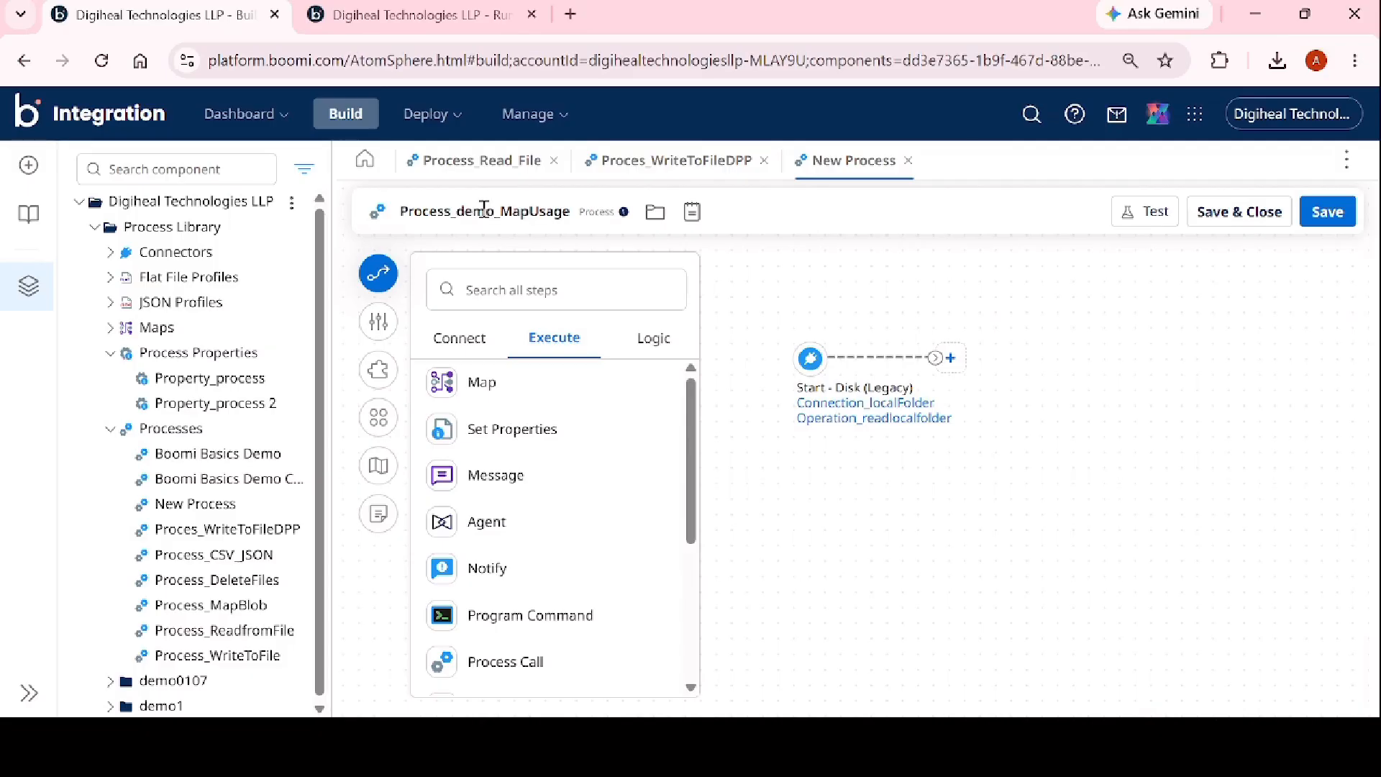
pyautogui.click(1336, 215)
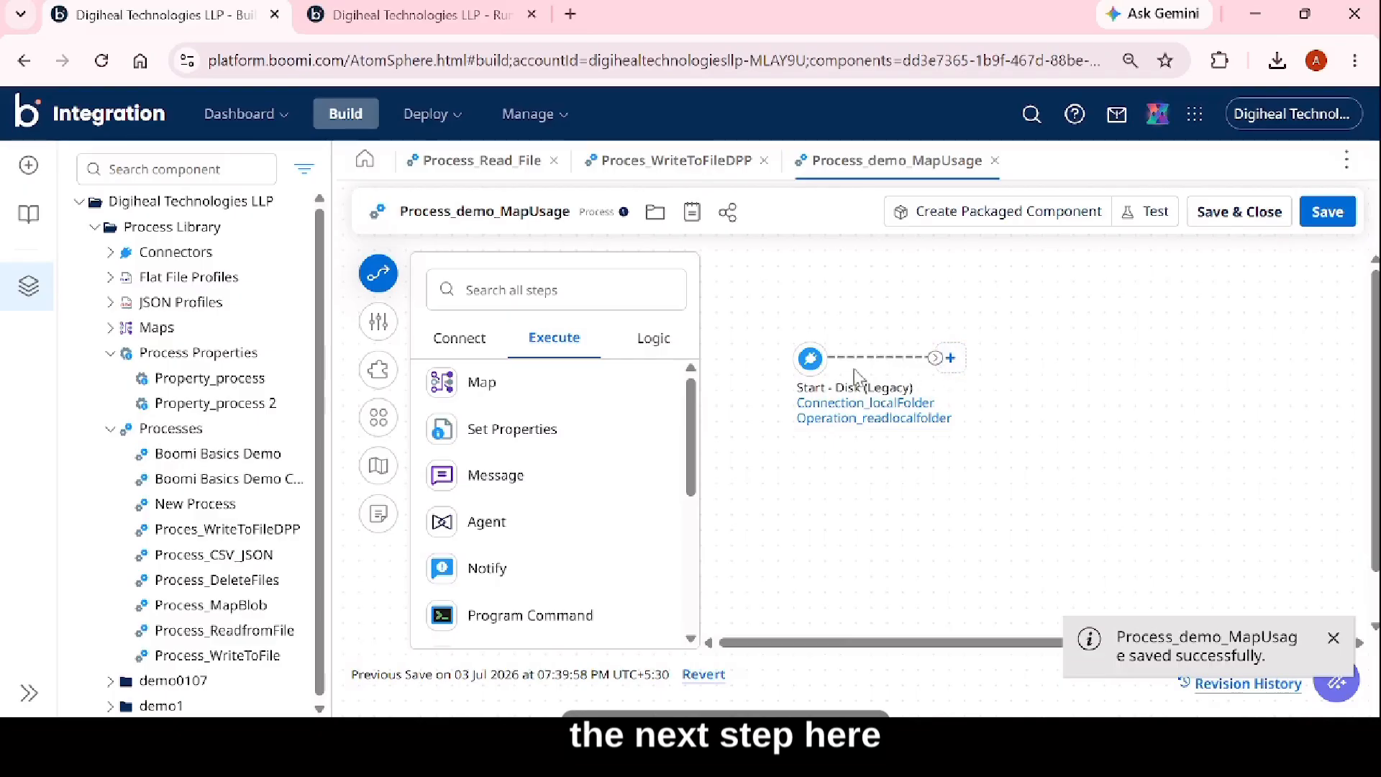
# Find the Map step, place it on the canvas after the Start step, and create a new map component for it.
pyautogui.click(495, 287)
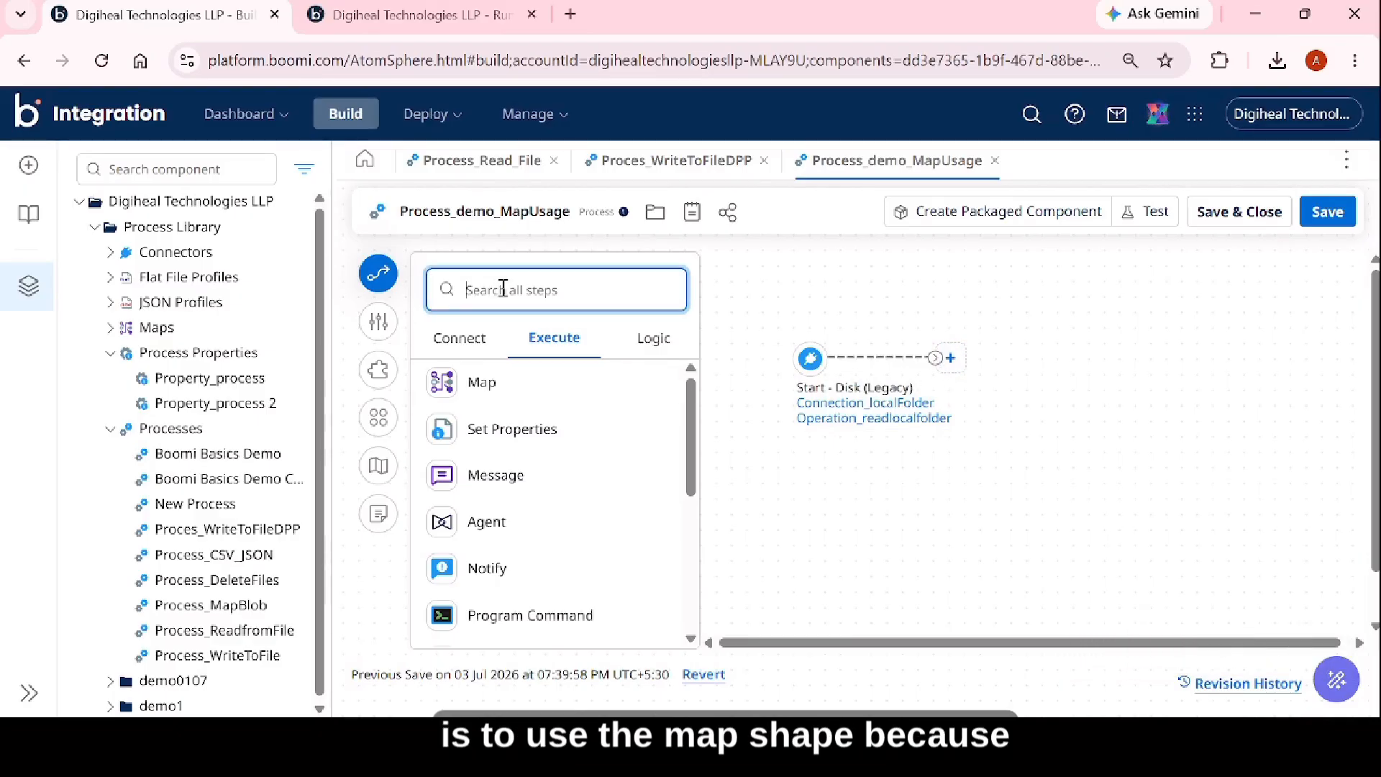
pyautogui.write('map')
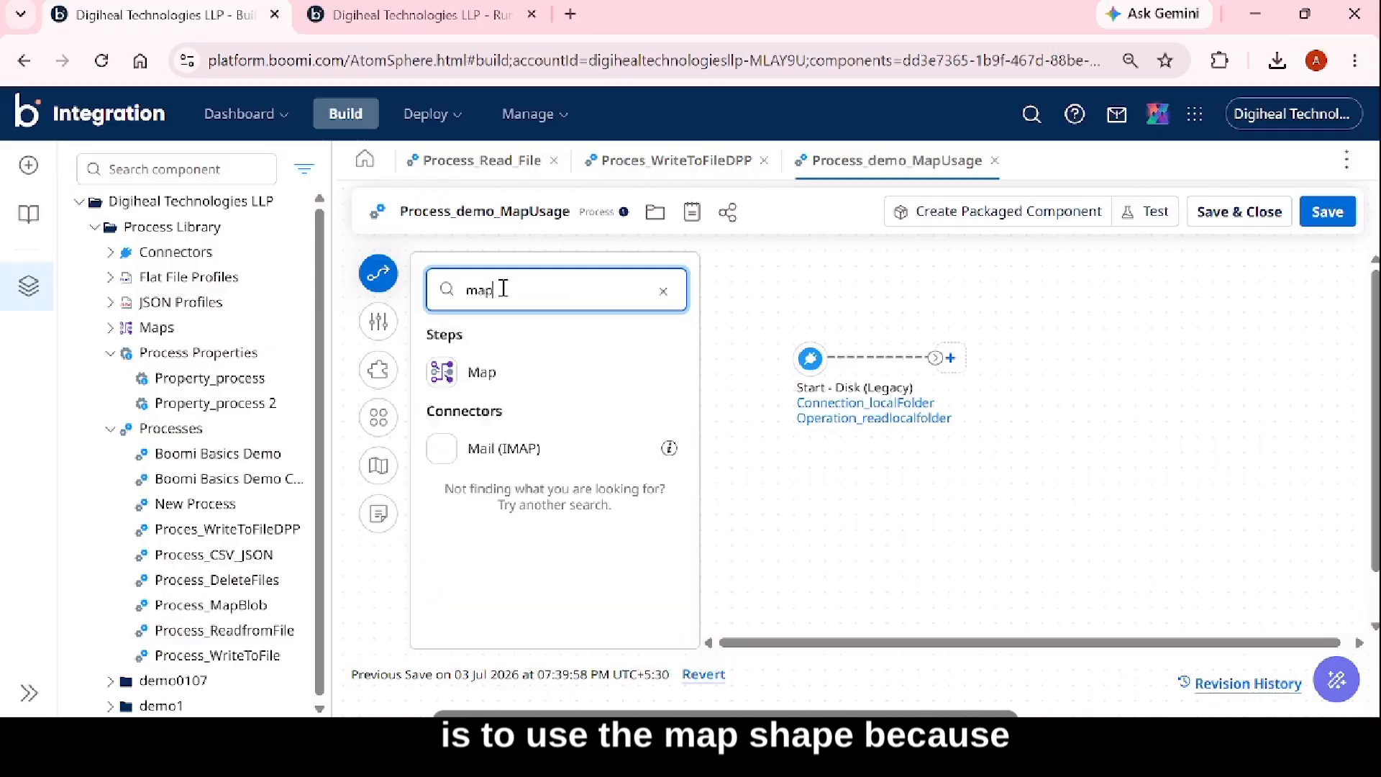
pyautogui.moveTo(492, 357); pyautogui.dragTo(1122, 392)
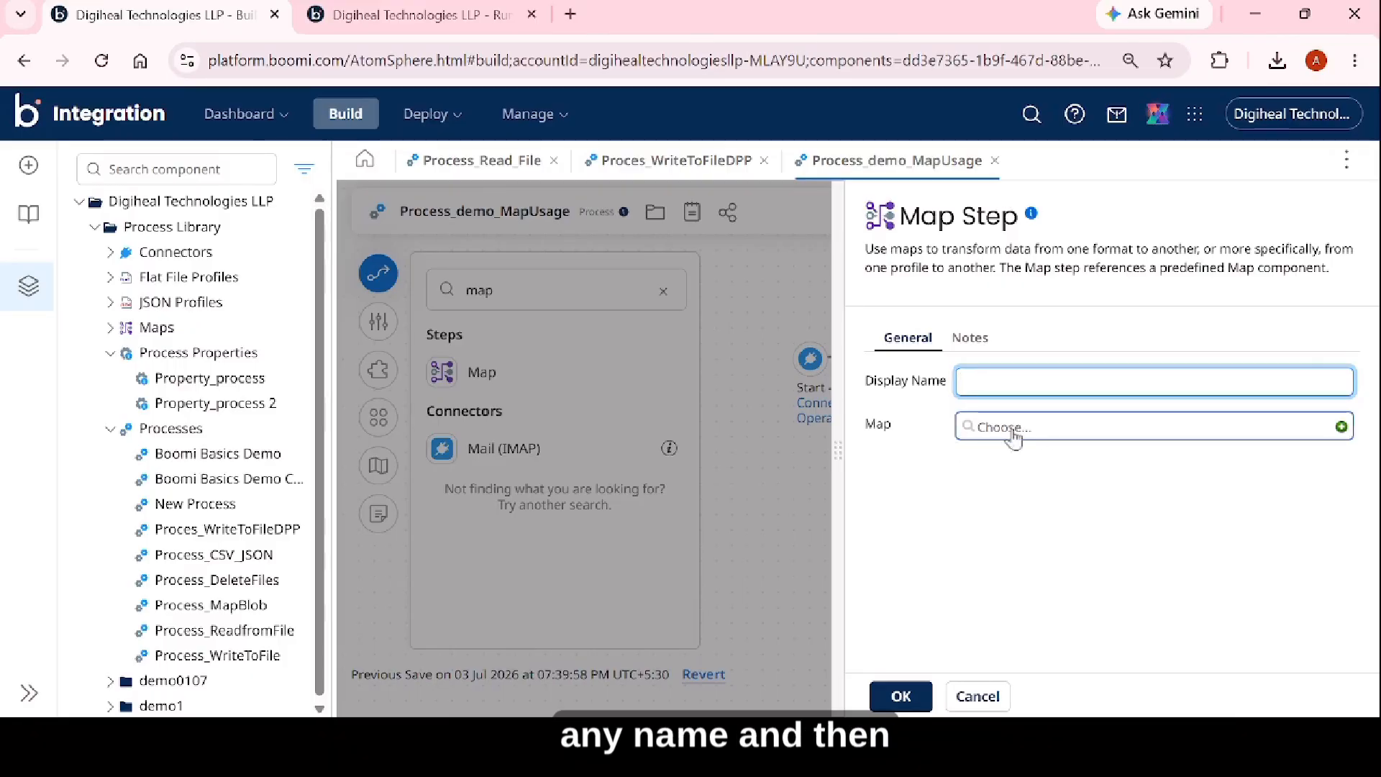
pyautogui.click(1341, 428)
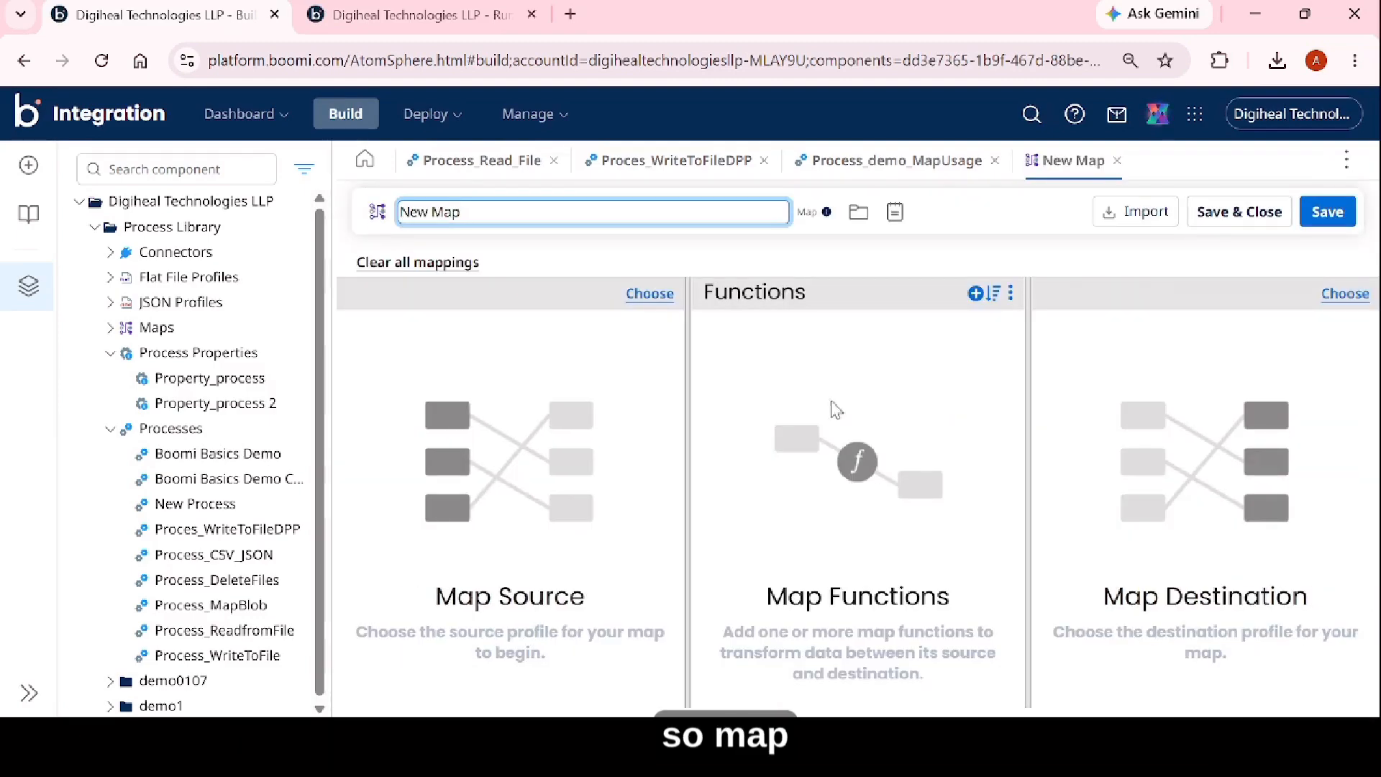
# Name the new map component map_csv_json.
pyautogui.moveTo(472, 213); pyautogui.dragTo(335, 215)
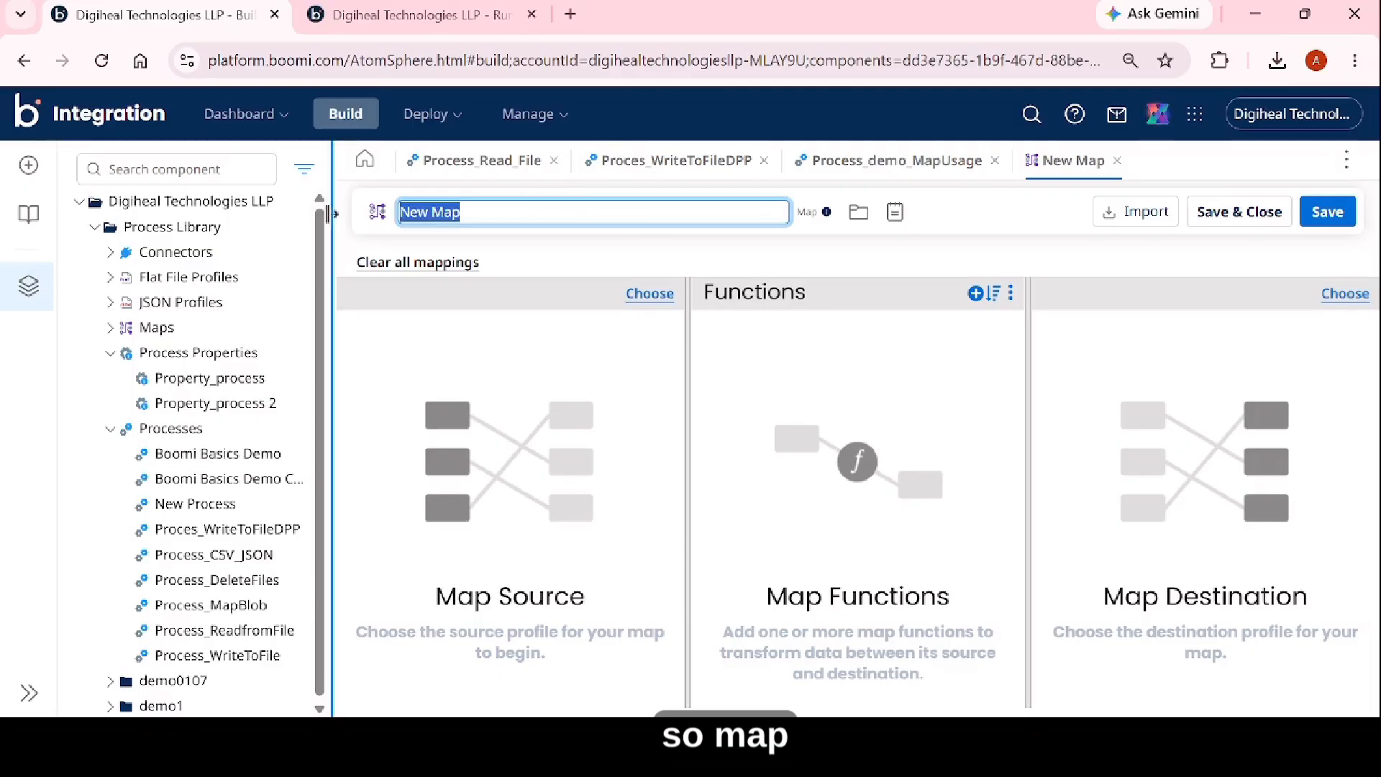
pyautogui.write('ma')
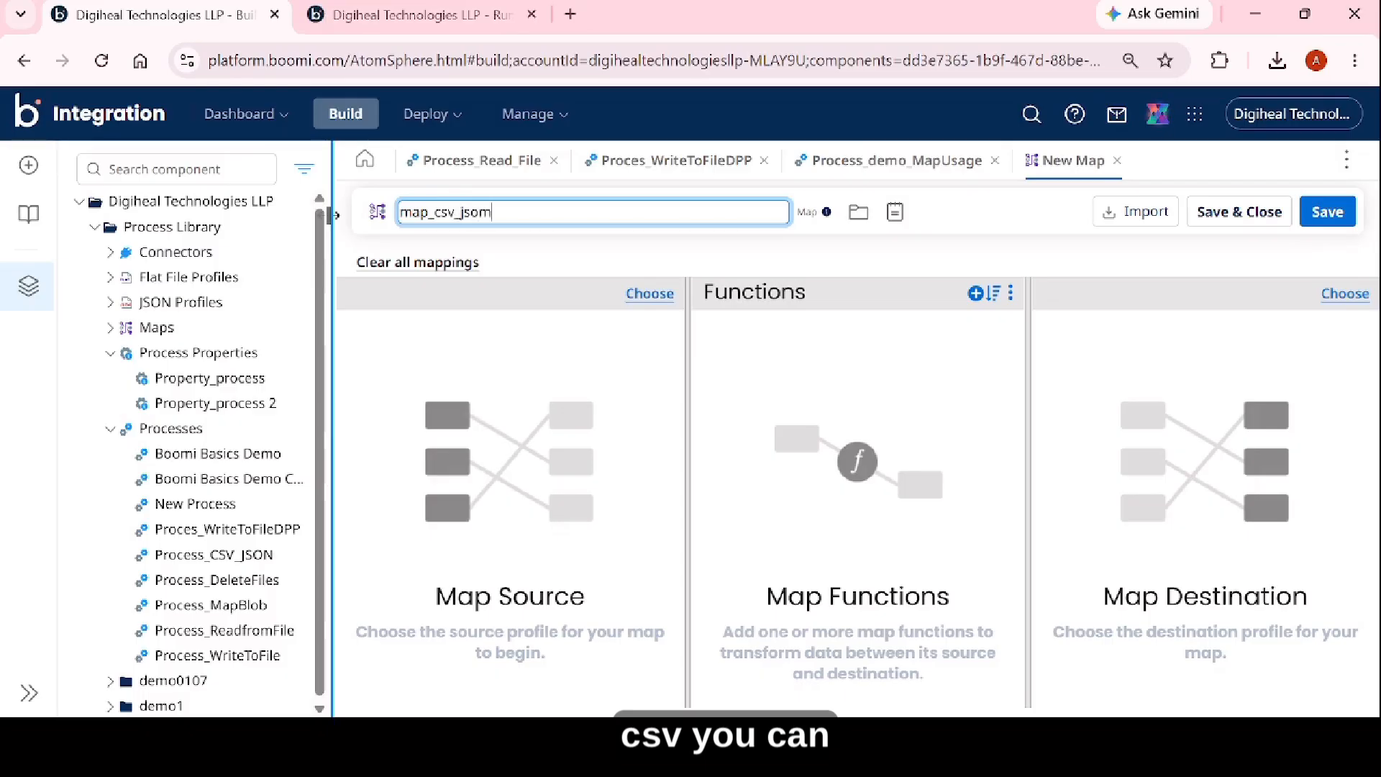
pyautogui.write('p_csv_jso')
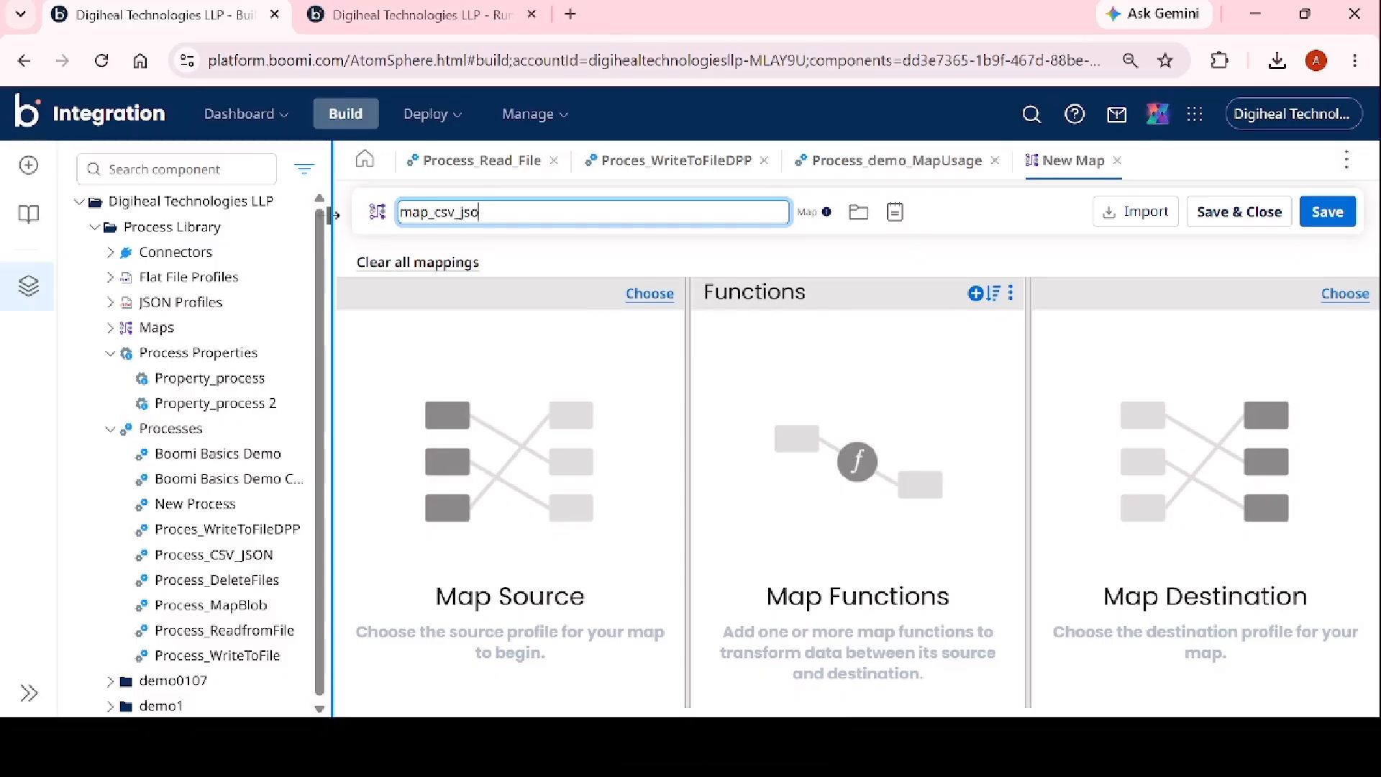
pyautogui.write('n')
pyautogui.press('Return')
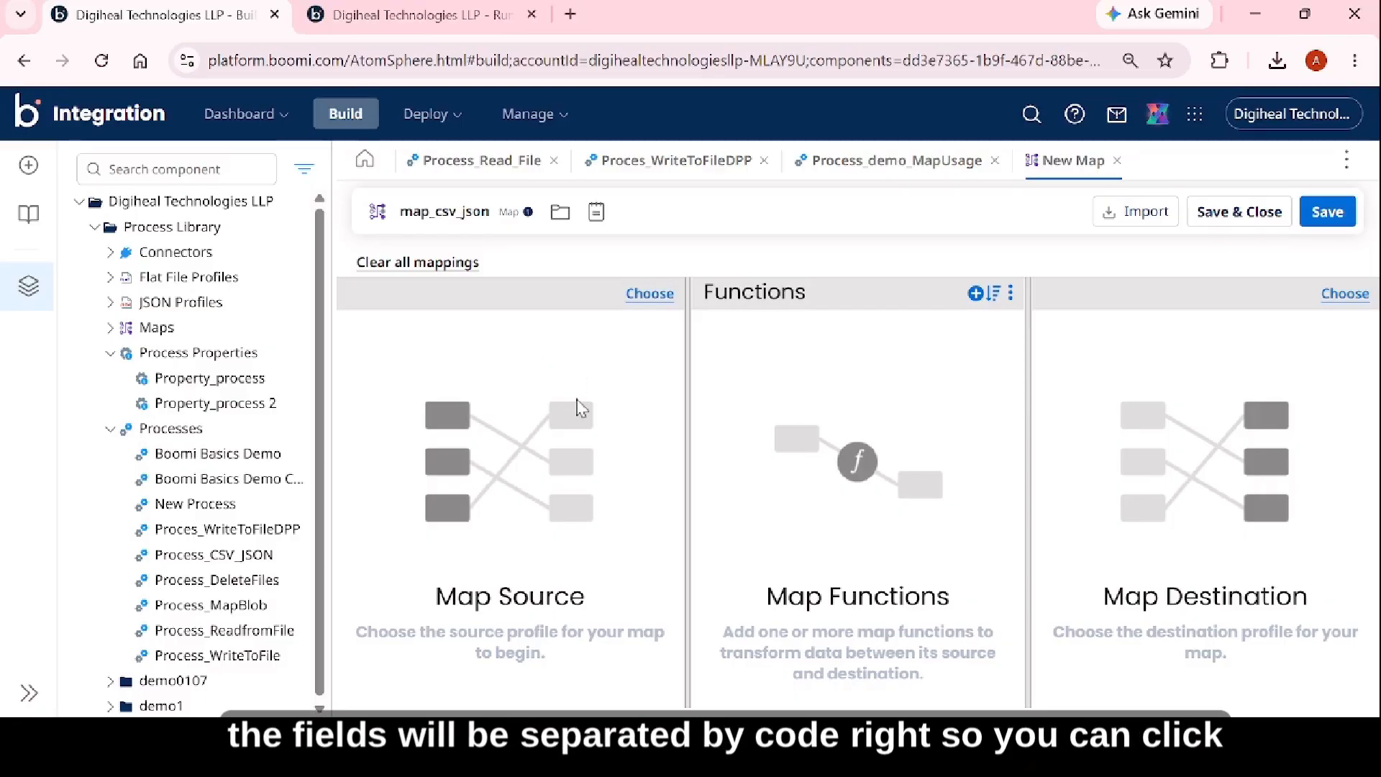
# Choose Flat File as the map's source profile type and create a new profile for it.
pyautogui.click(649, 295)
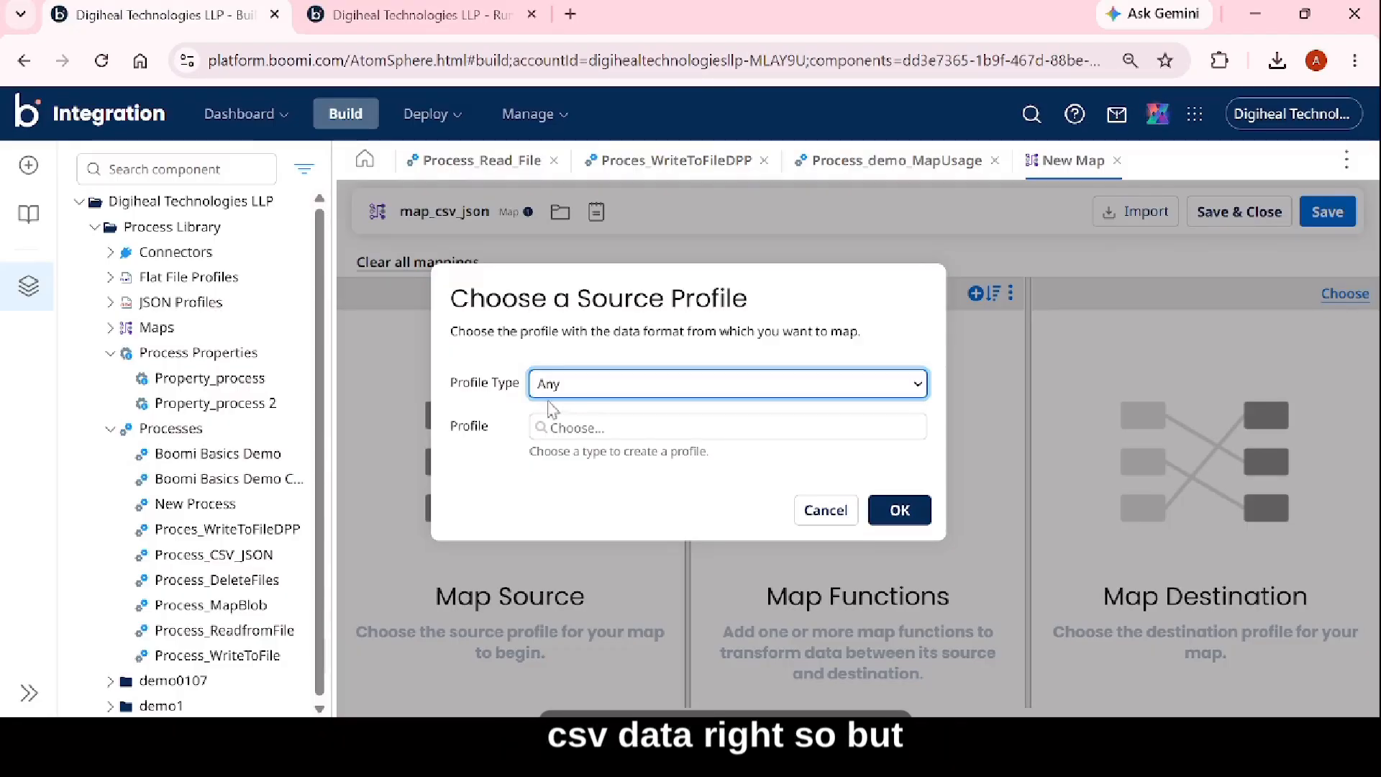
pyautogui.click(559, 490)
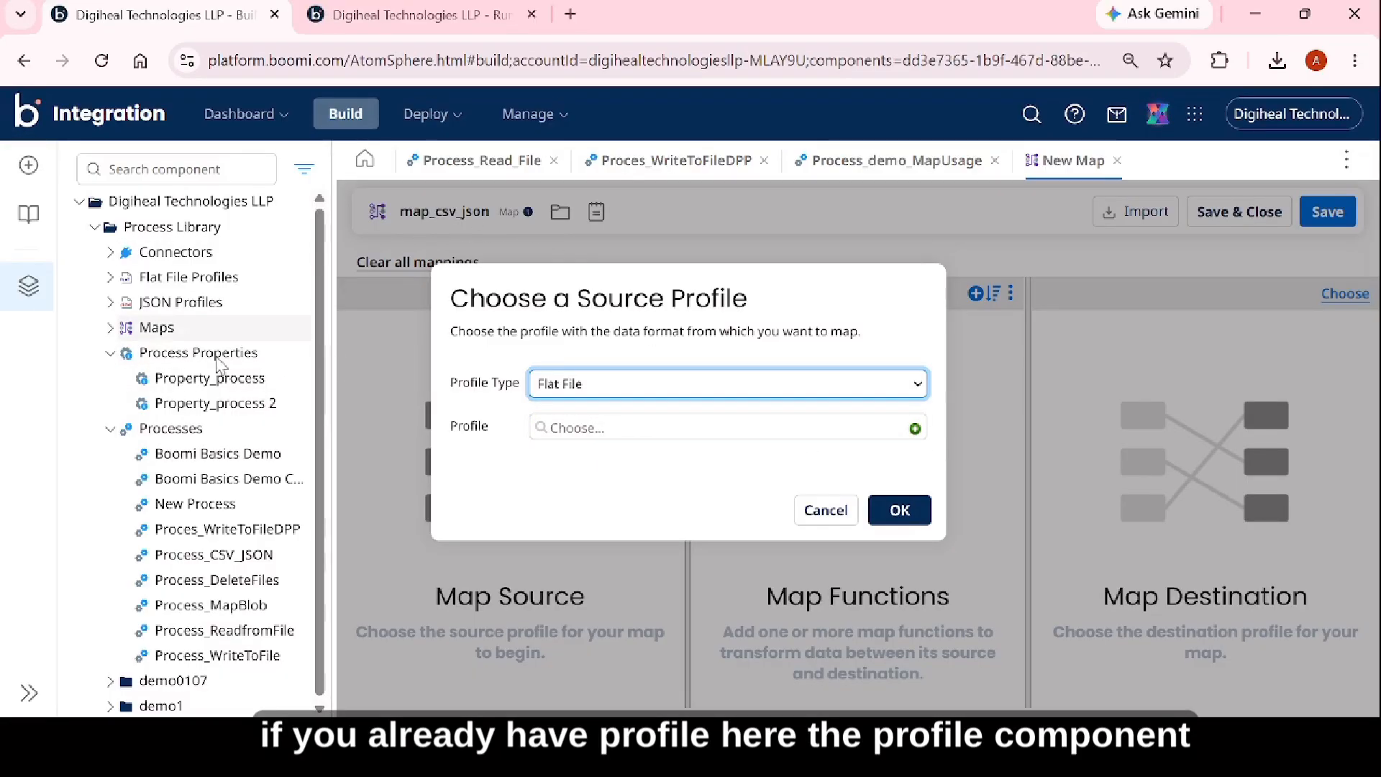
pyautogui.click(586, 431)
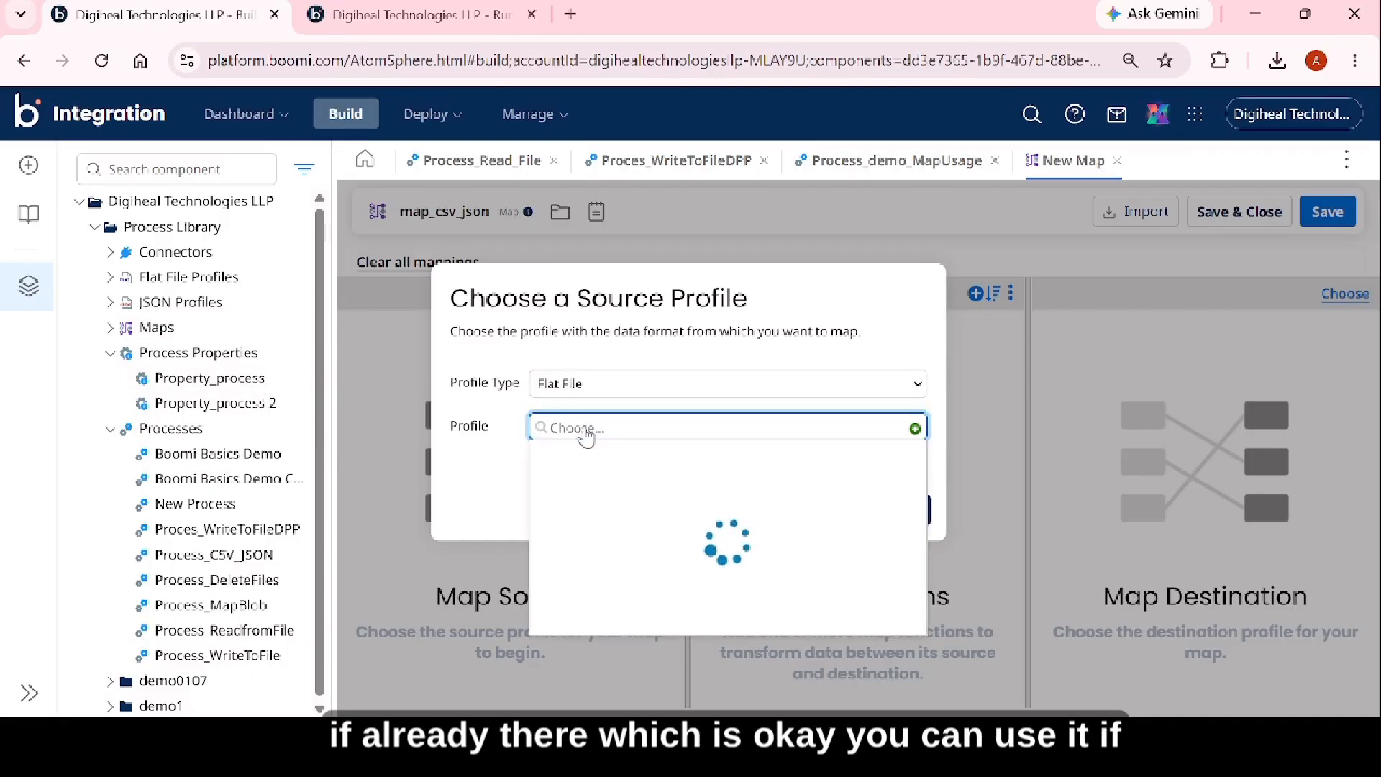
pyautogui.click(914, 430)
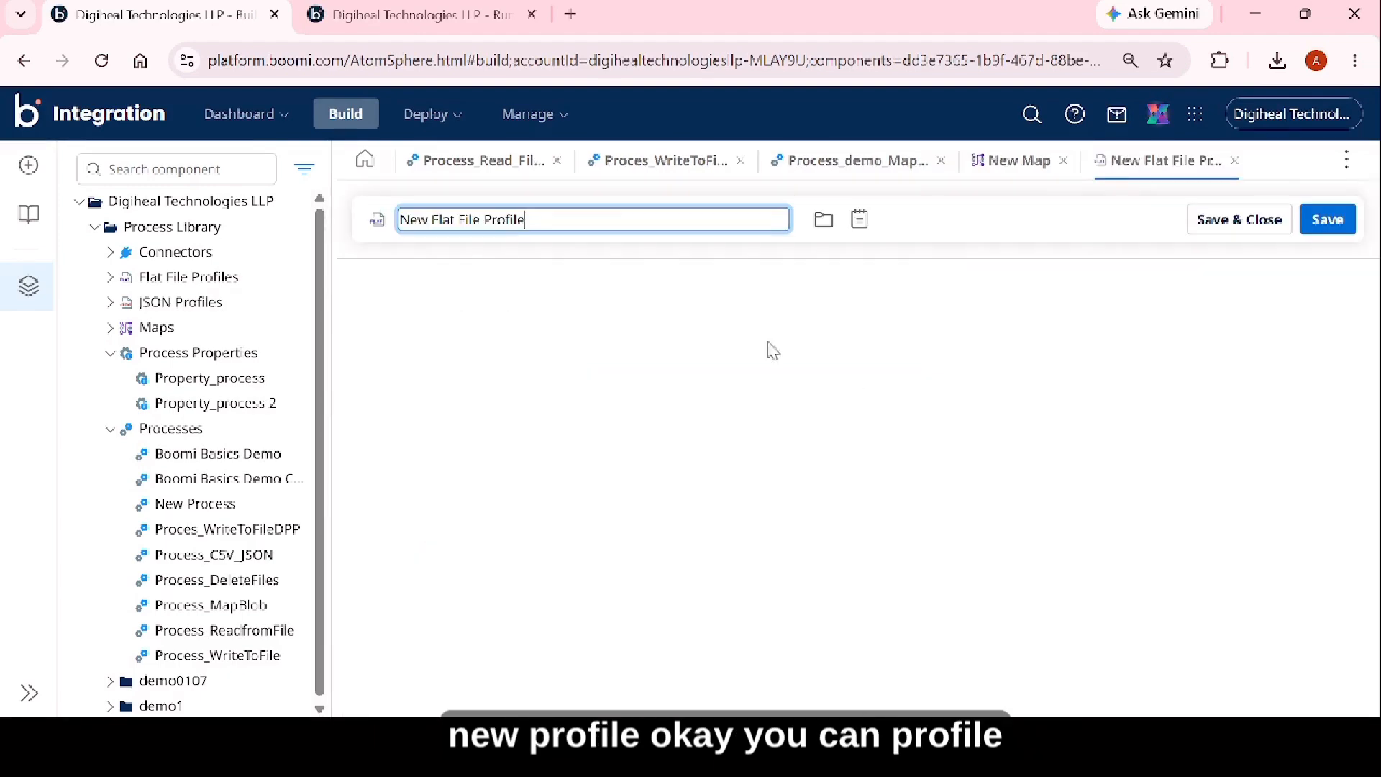
# Name the new flat file profile Profile_CSV_demo.
pyautogui.moveTo(529, 217); pyautogui.dragTo(399, 220)
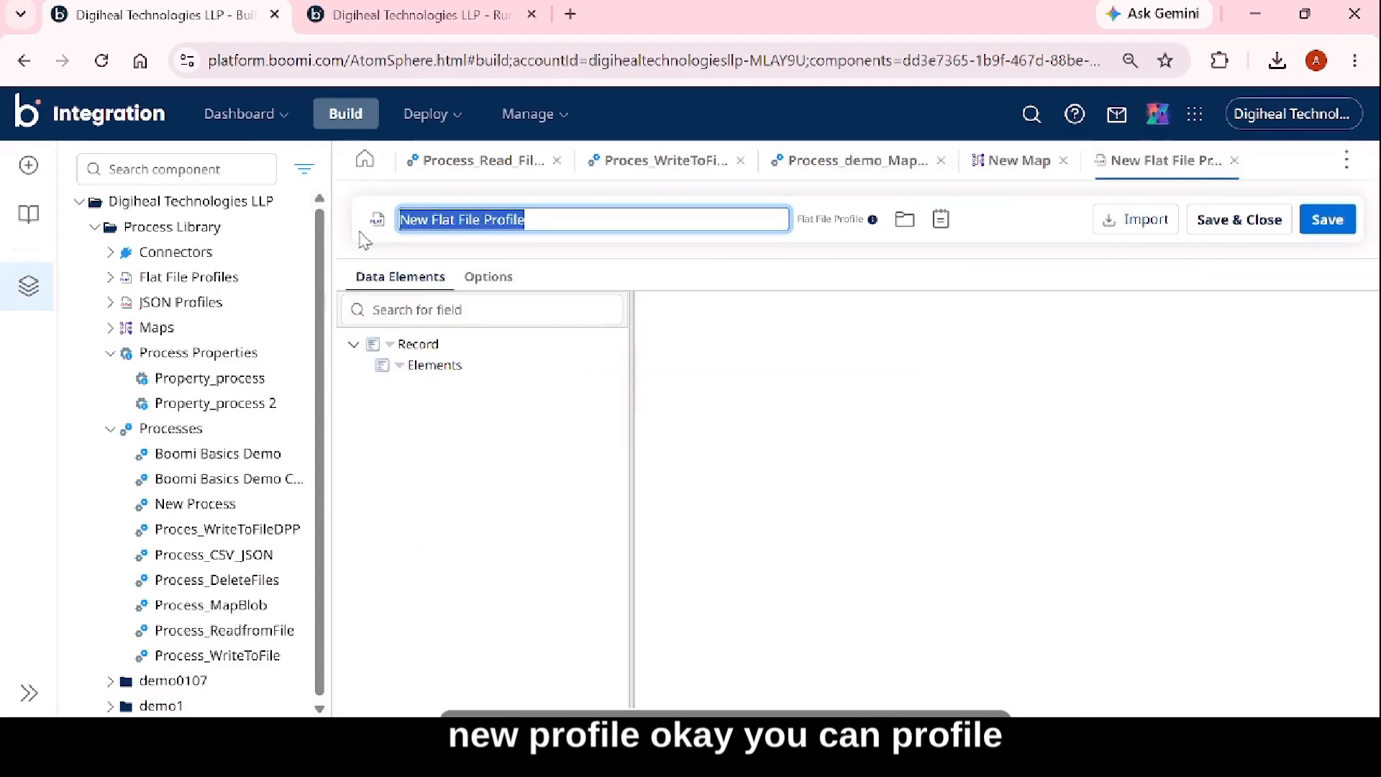
pyautogui.write('Prof')
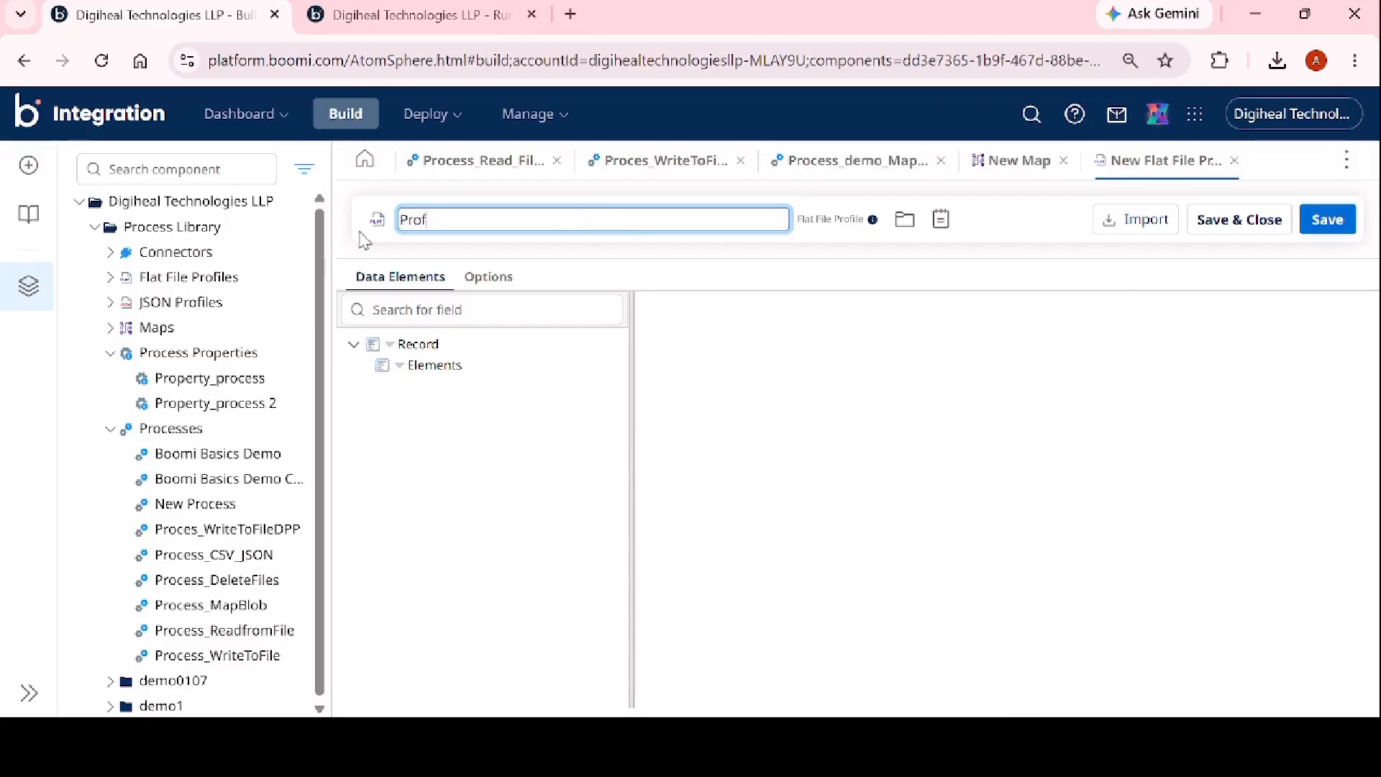
pyautogui.write('ile ')
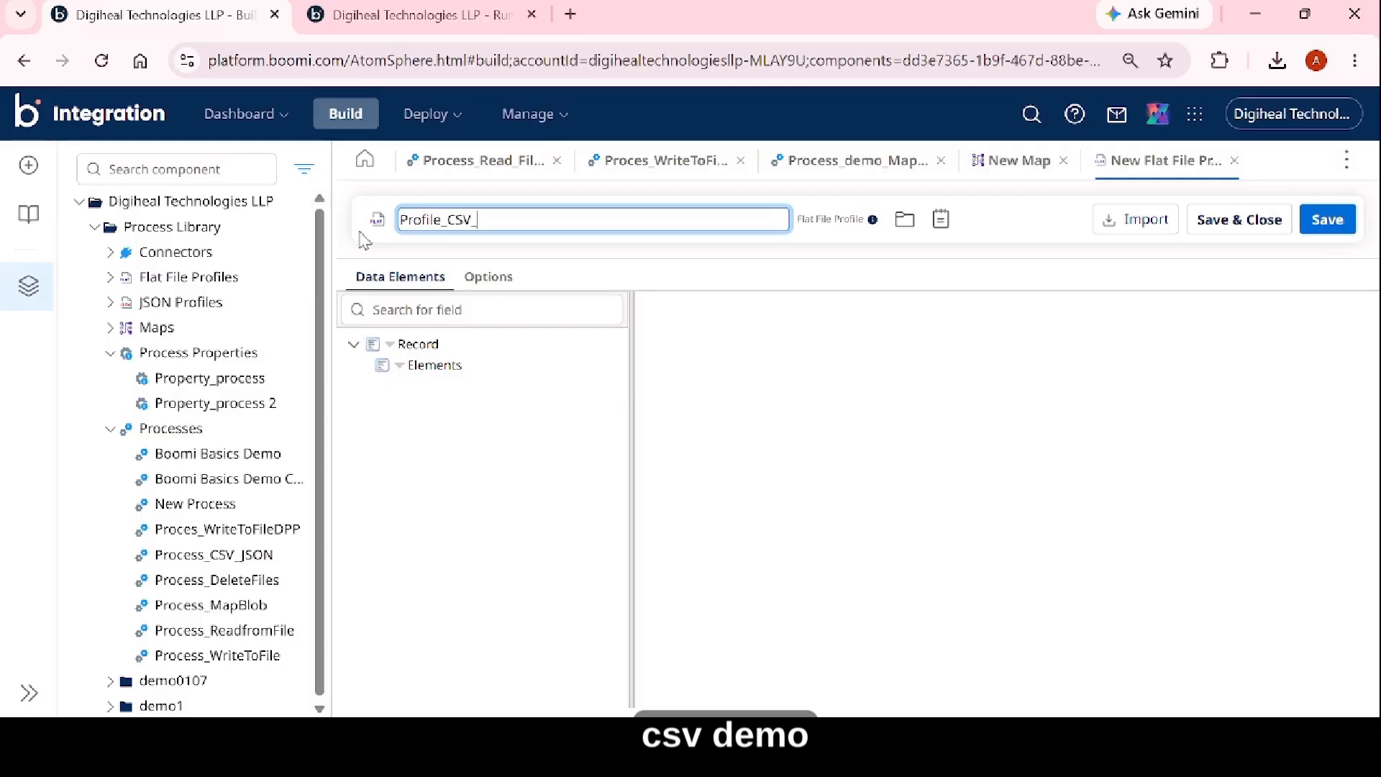
pyautogui.write('CSV_demo')
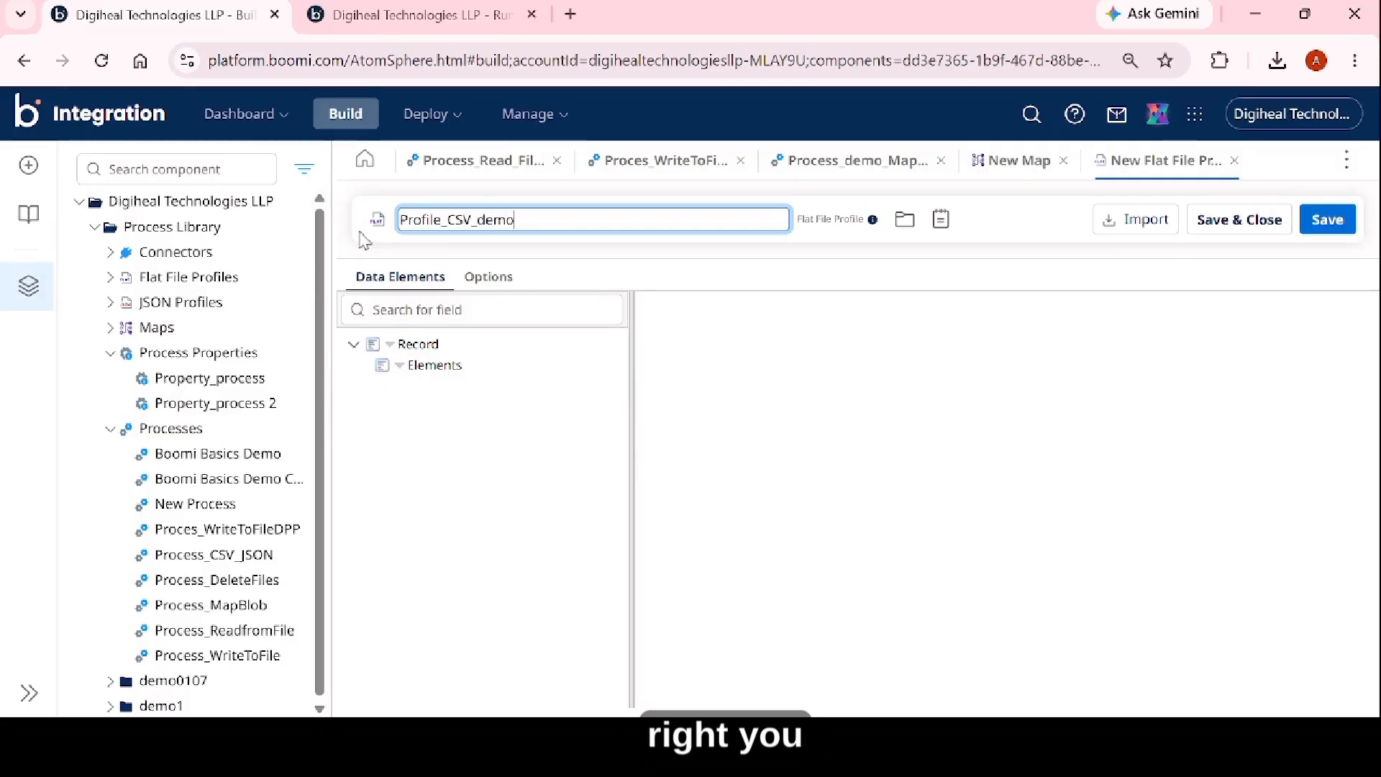
pyautogui.click(781, 289)
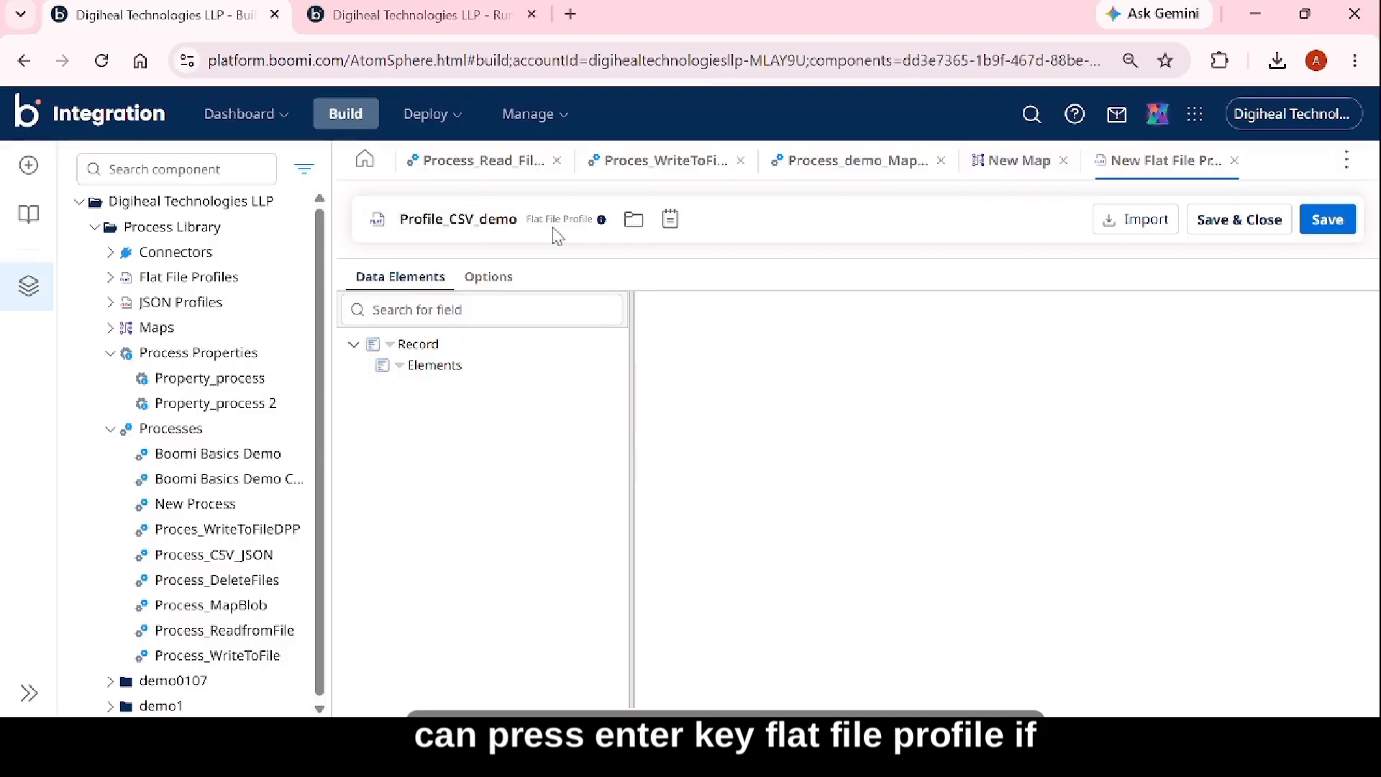
# Check which folder the flat file profile is stored in and view the Record element's details.
pyautogui.click(633, 219)
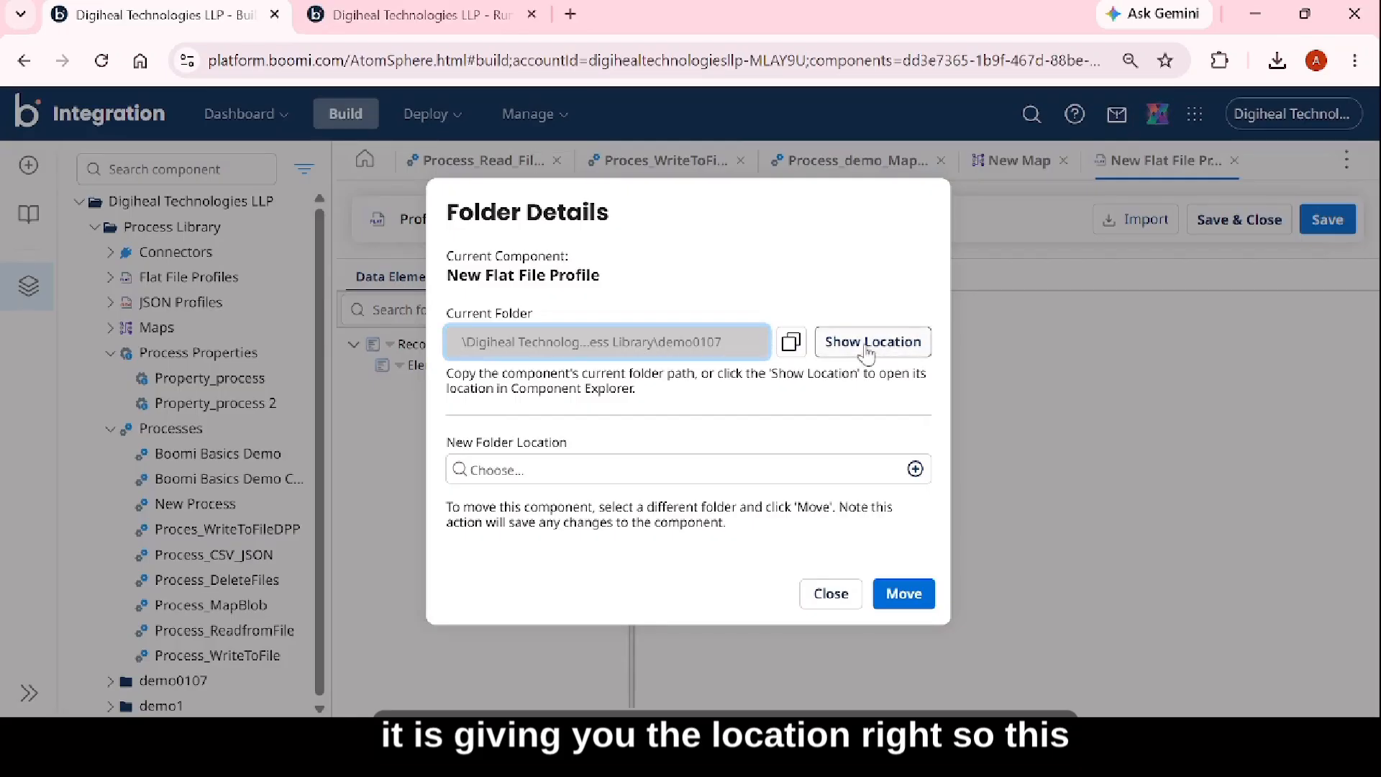
pyautogui.click(830, 594)
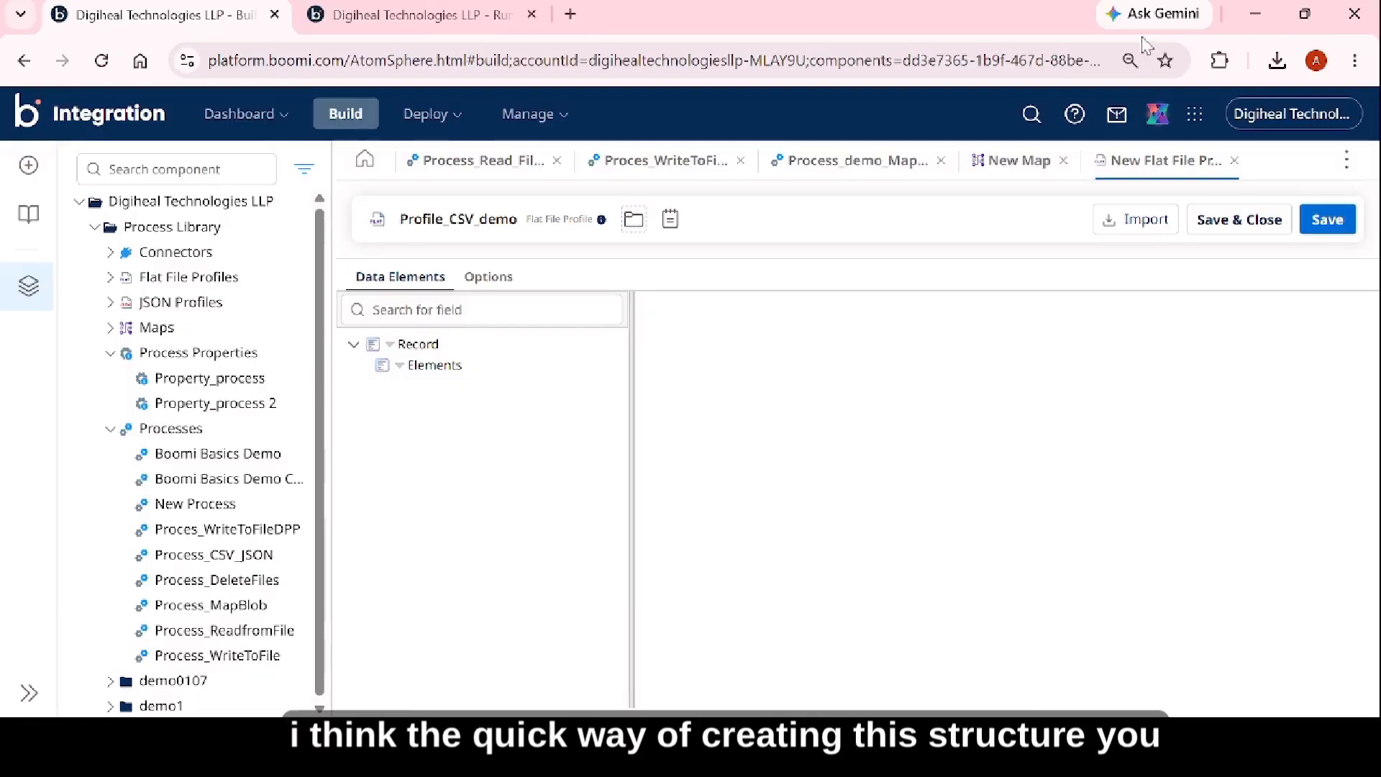
pyautogui.click(425, 113)
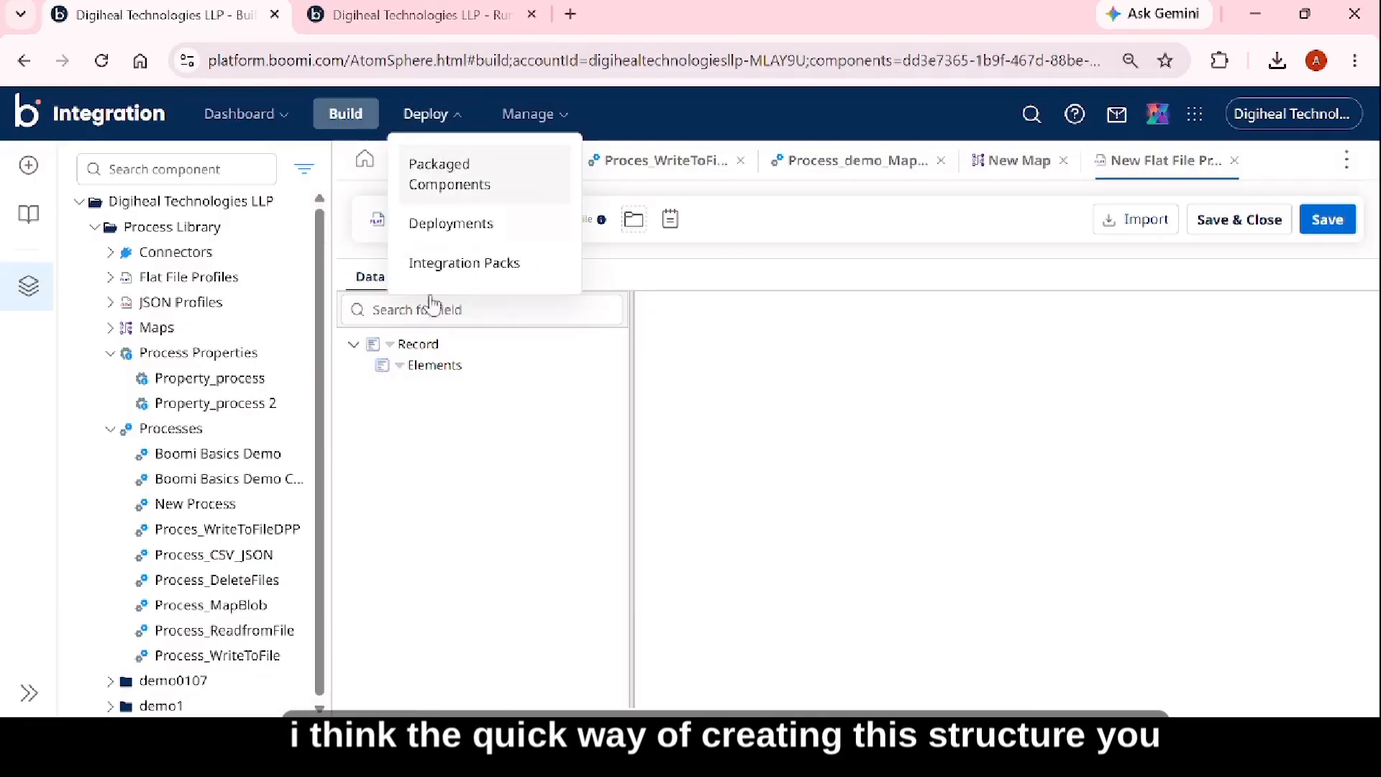
pyautogui.click(423, 345)
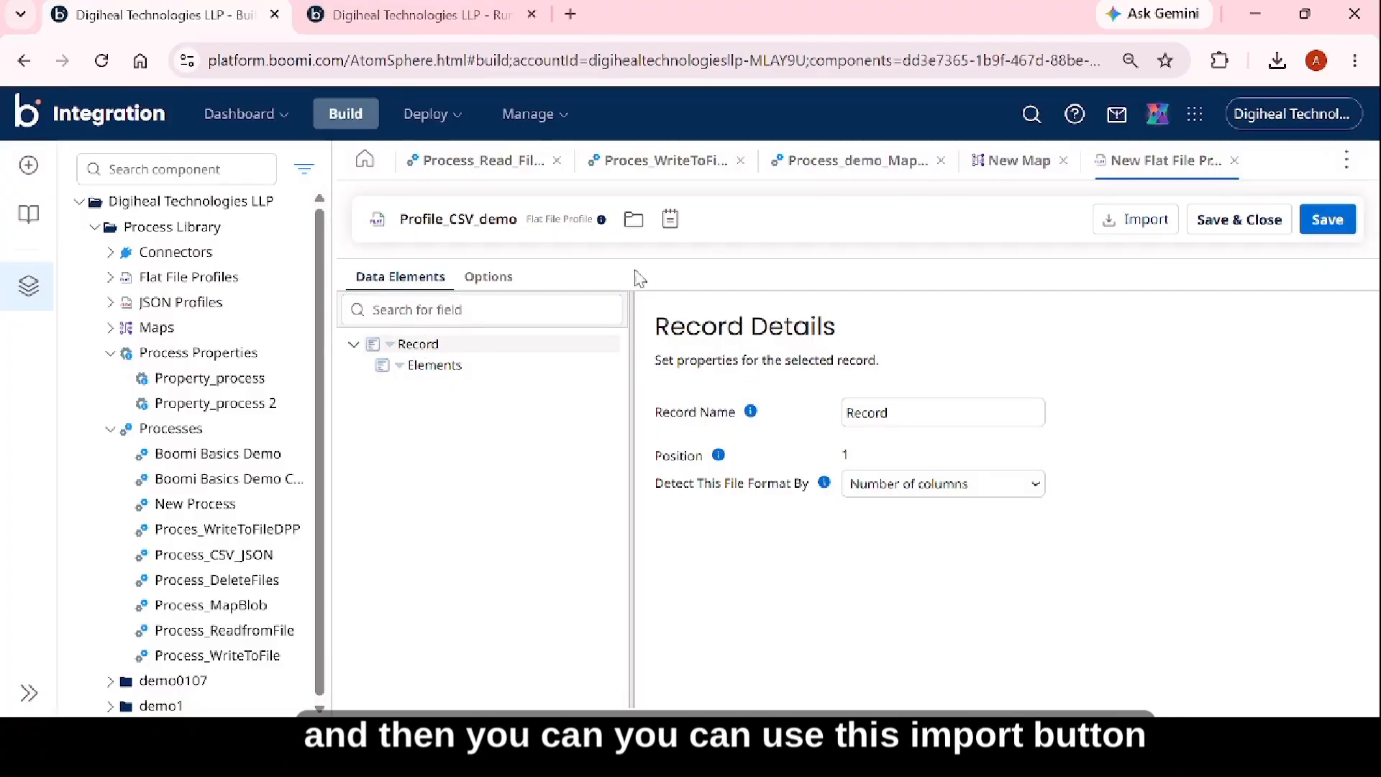
pyautogui.click(1140, 223)
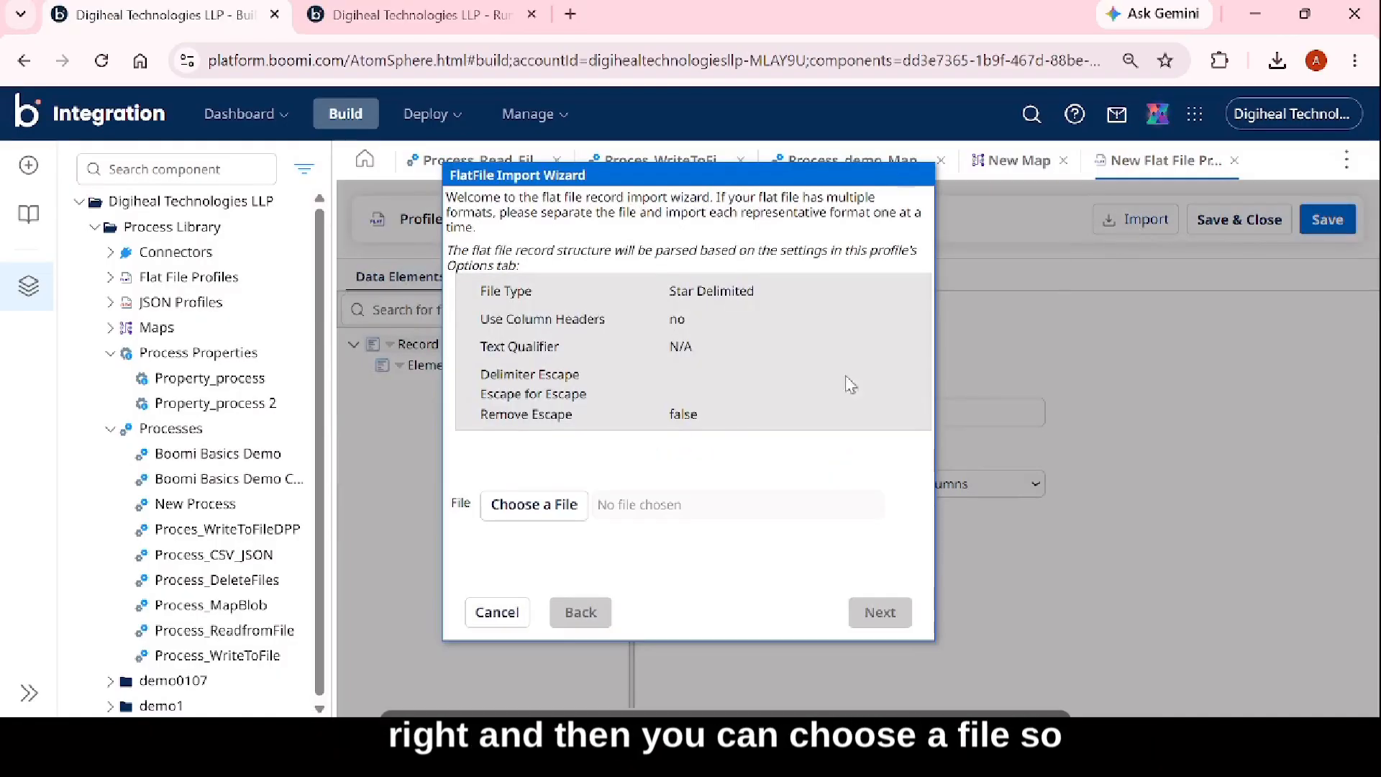
pyautogui.click(574, 504)
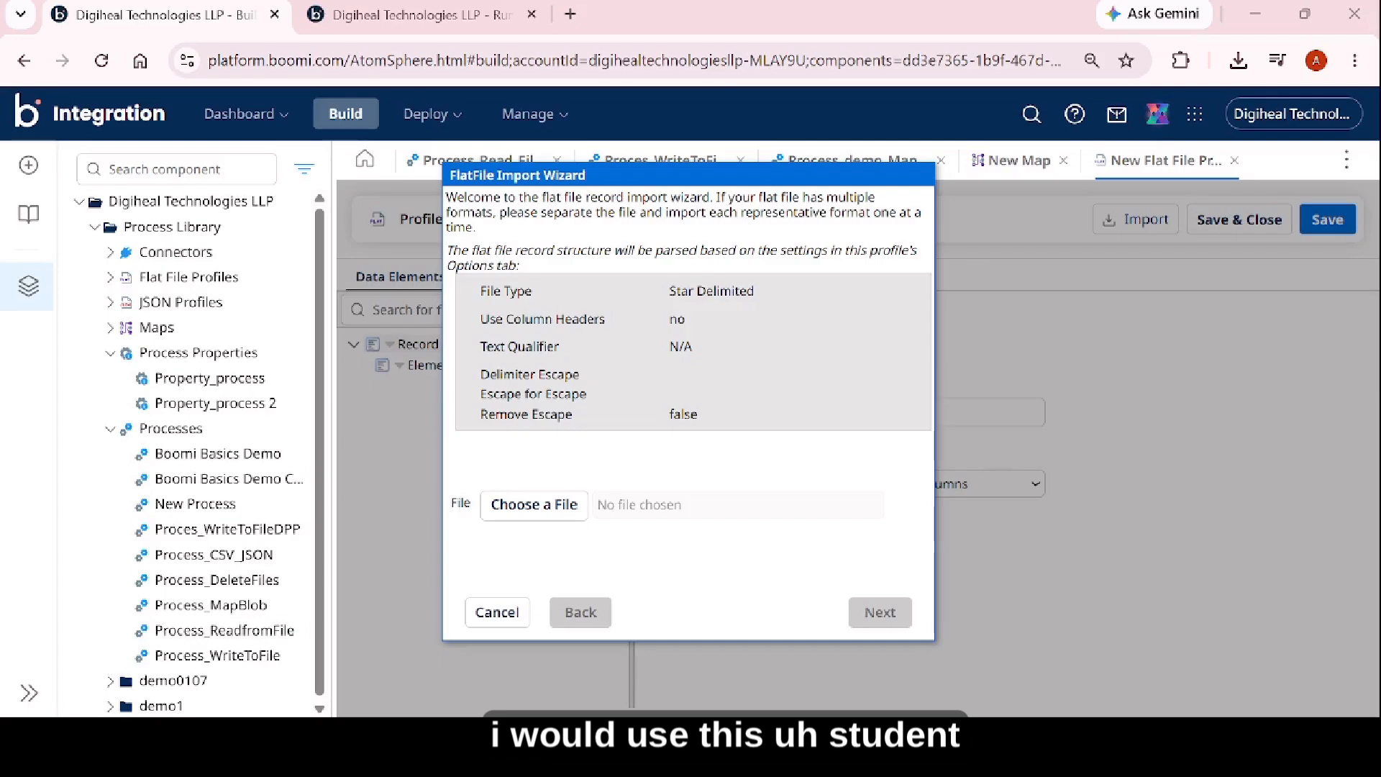
pyautogui.click(772, 302)
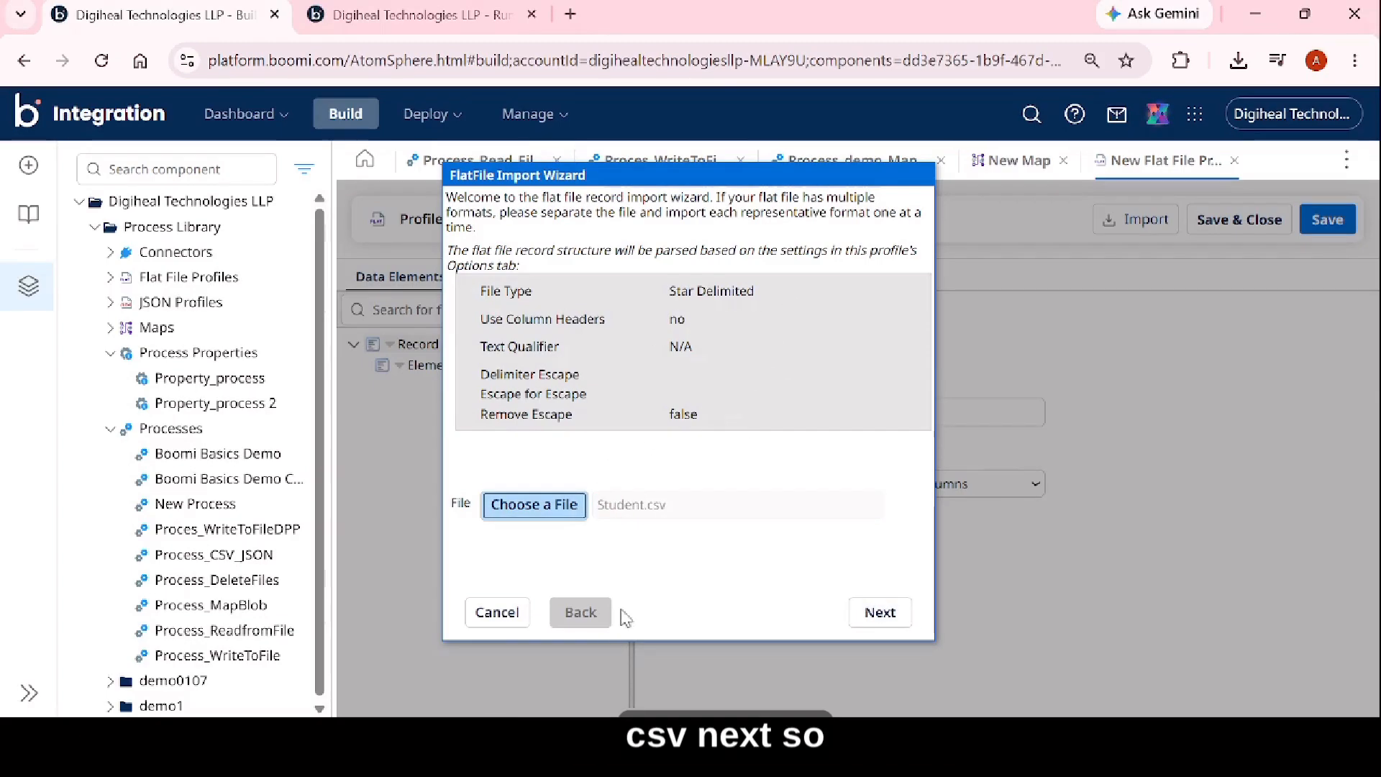
pyautogui.click(880, 612)
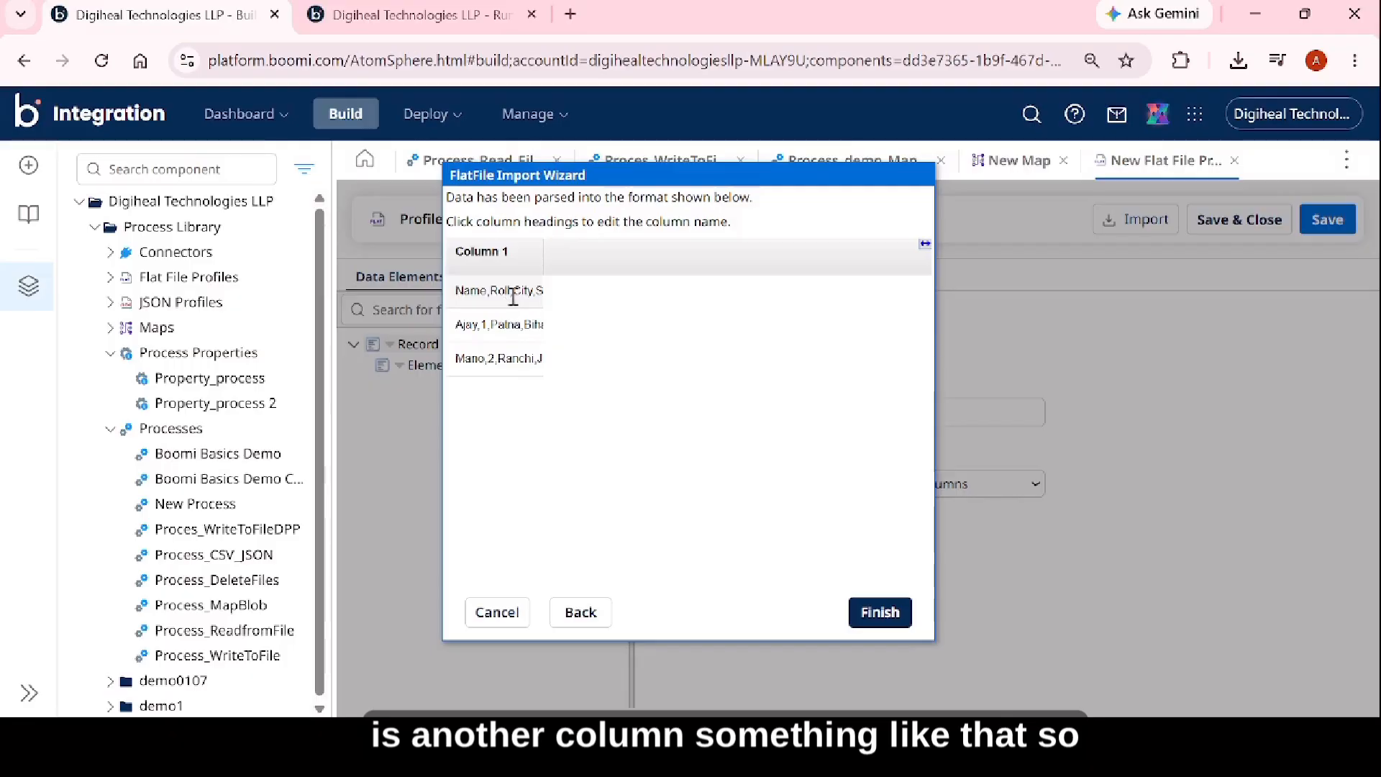
pyautogui.click(581, 623)
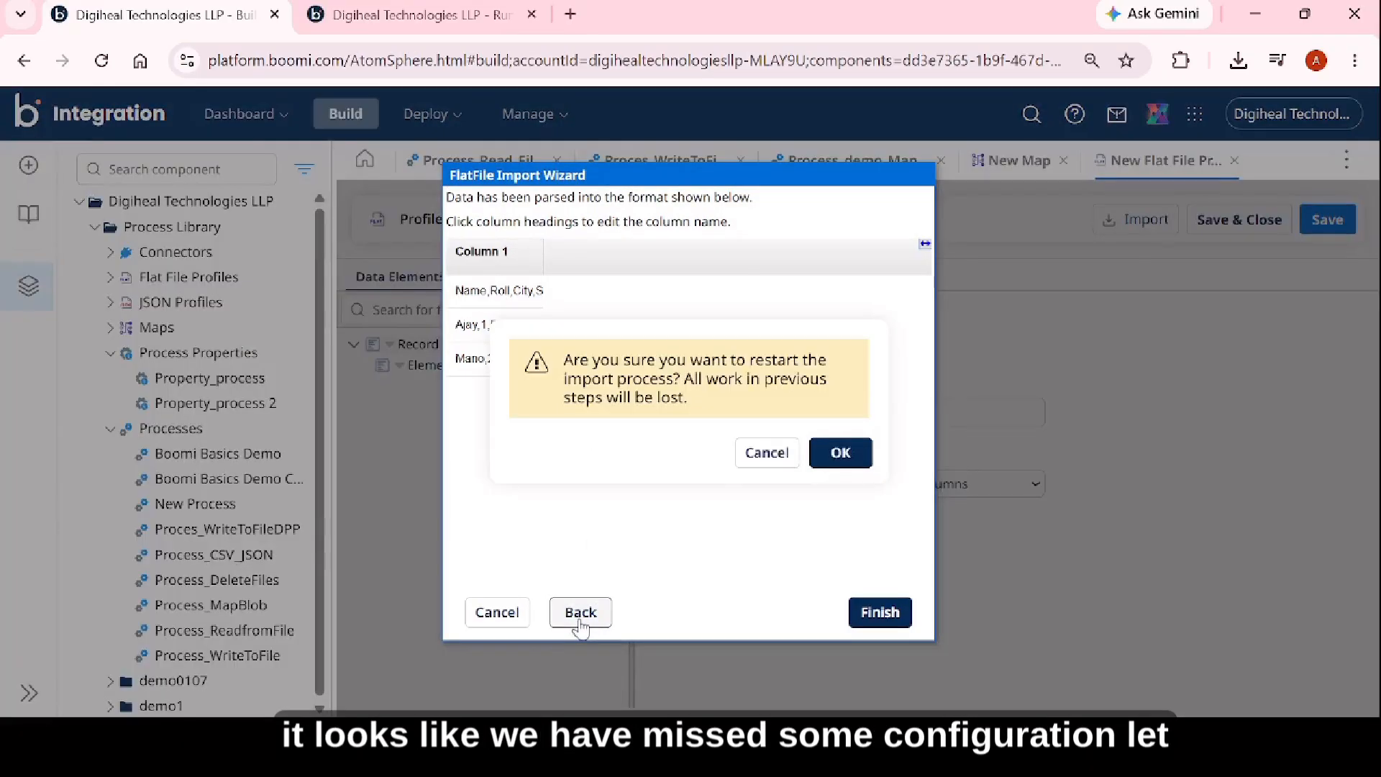
pyautogui.click(840, 453)
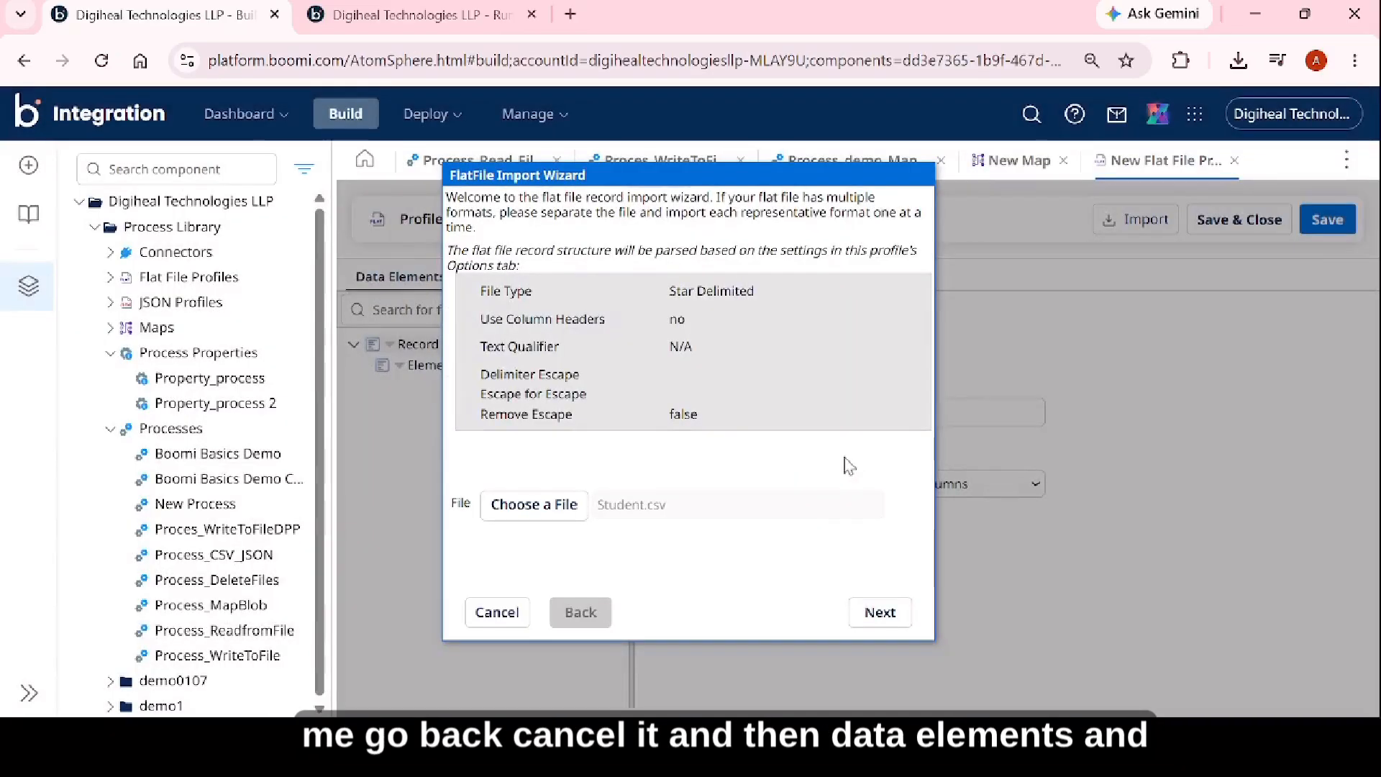
pyautogui.click(496, 612)
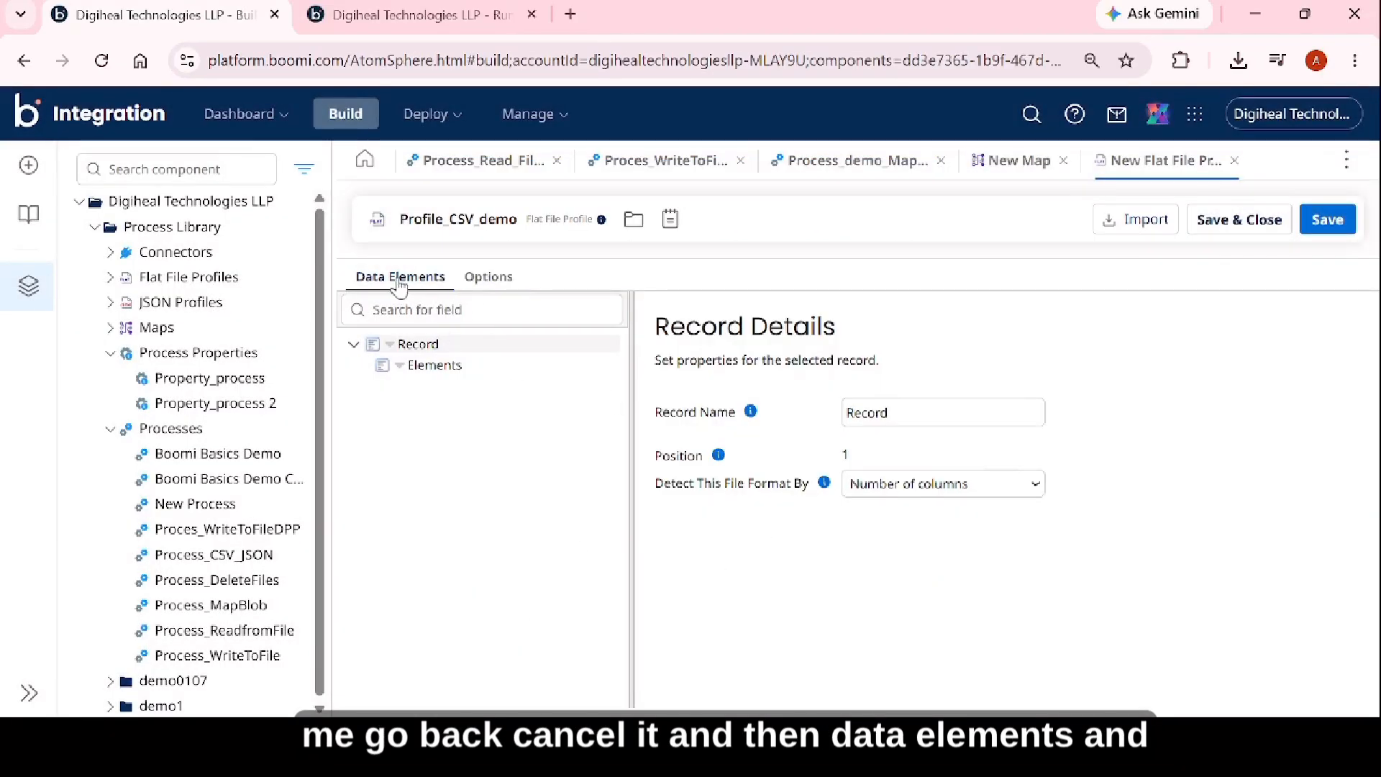
# Set the flat file profile's file delimiter to Comma Delimited and enable Use Column Headers.
pyautogui.click(488, 281)
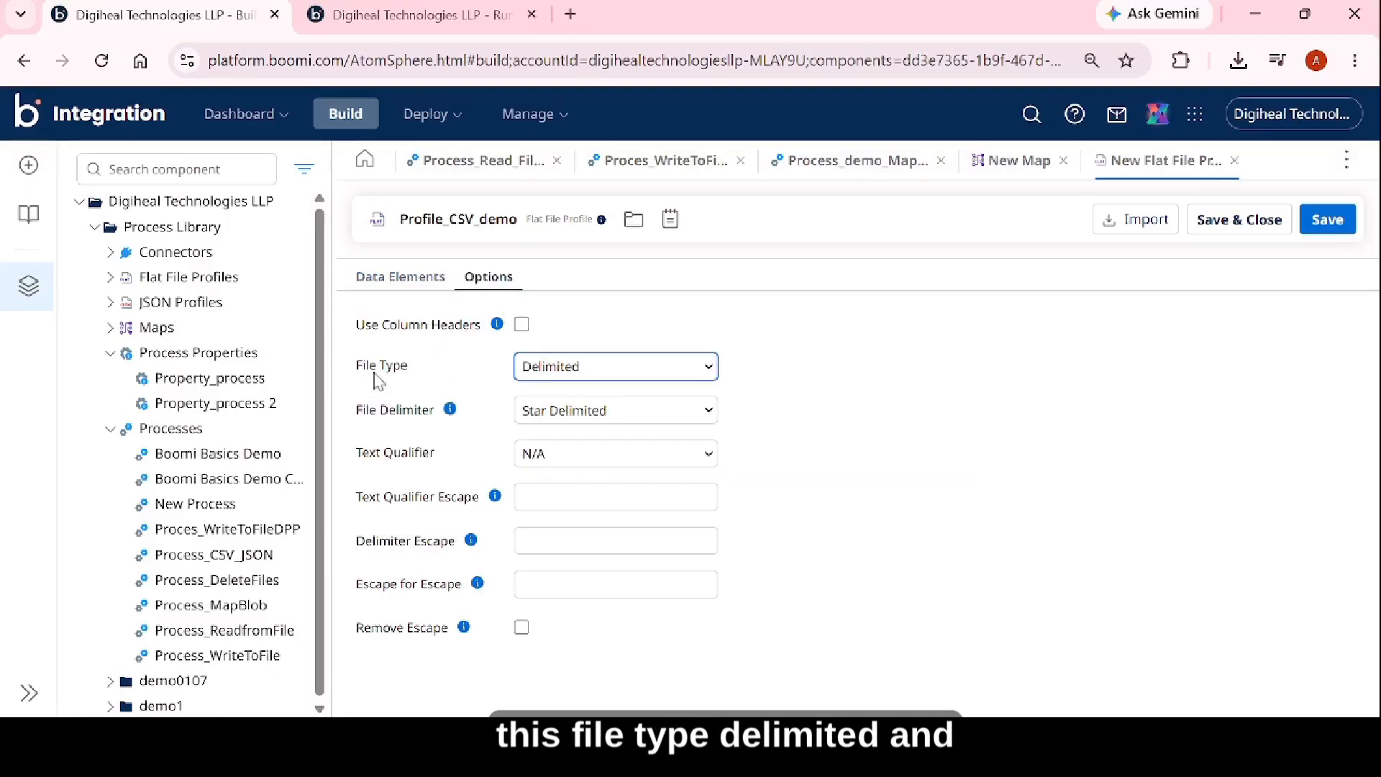
pyautogui.click(564, 416)
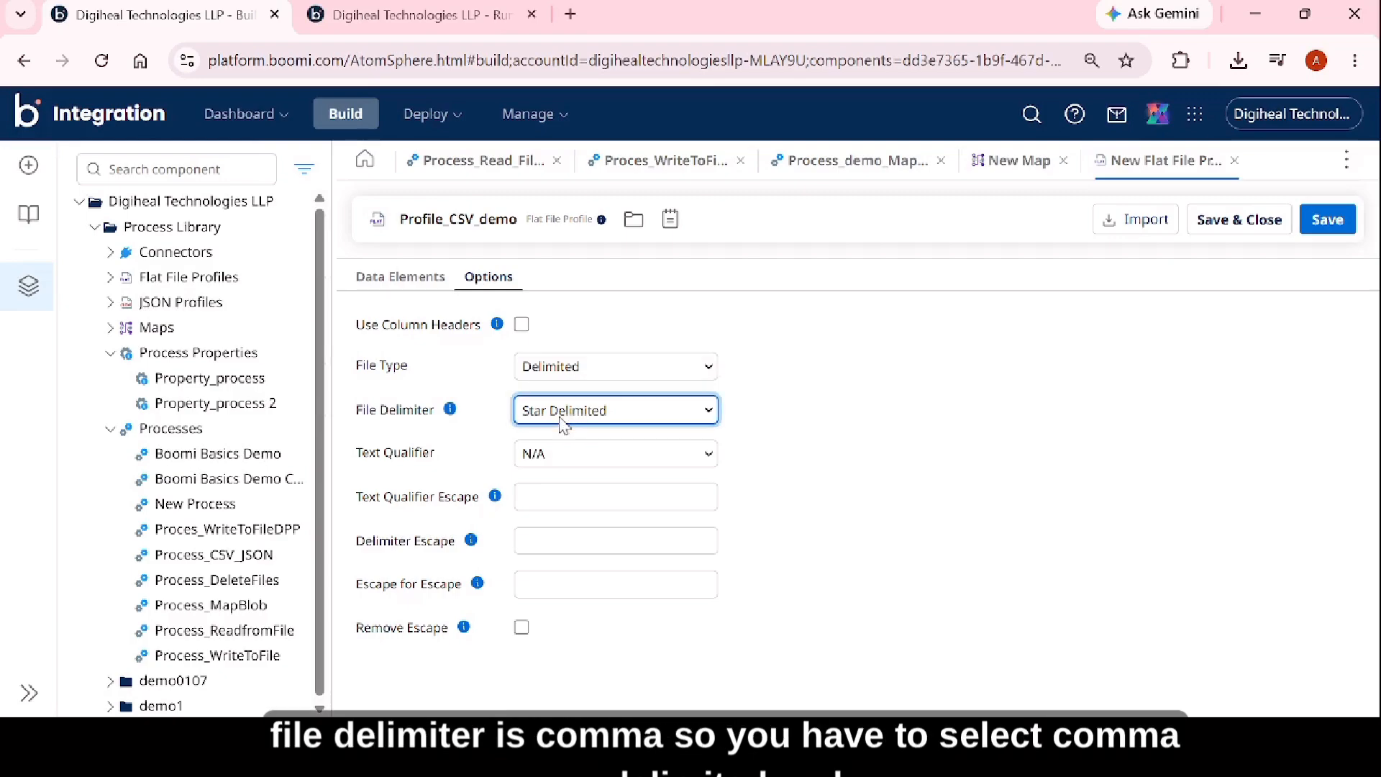
pyautogui.click(576, 471)
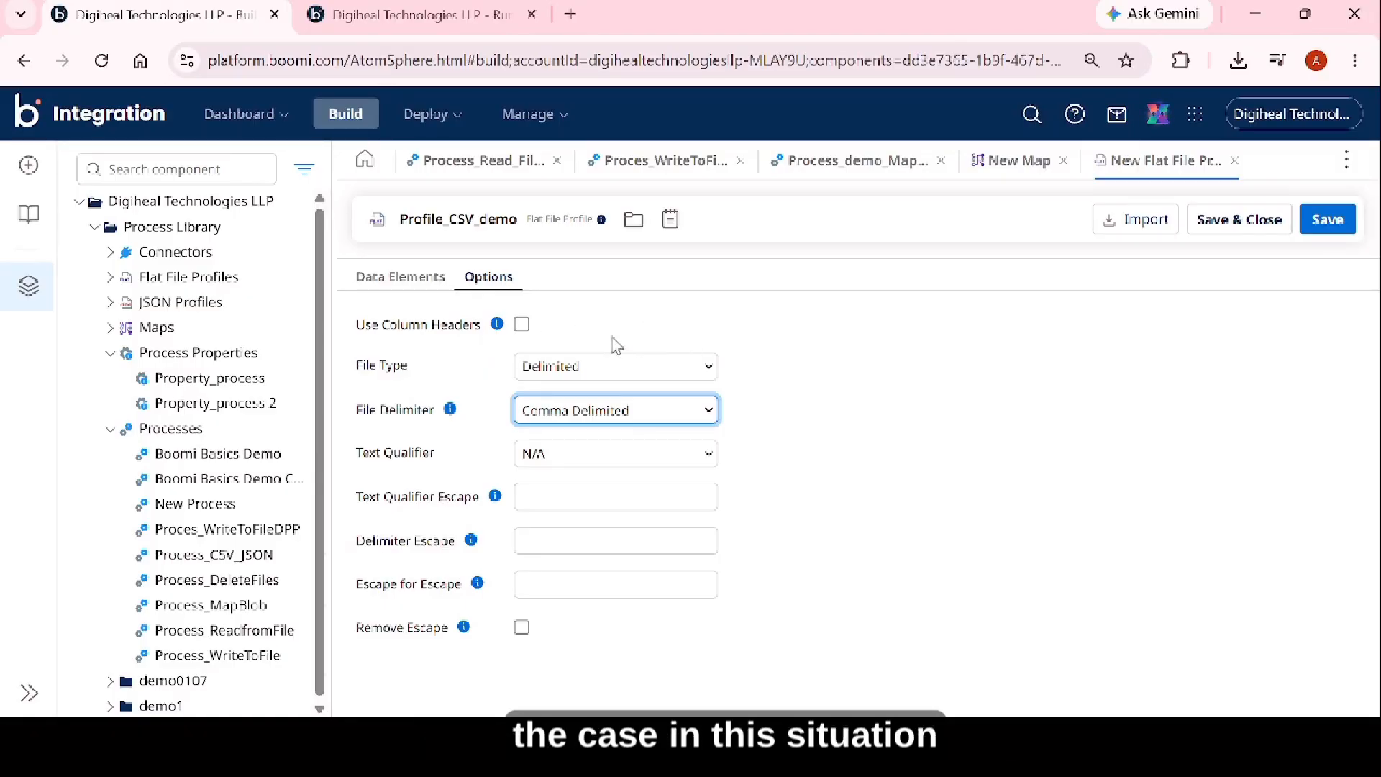
pyautogui.click(521, 325)
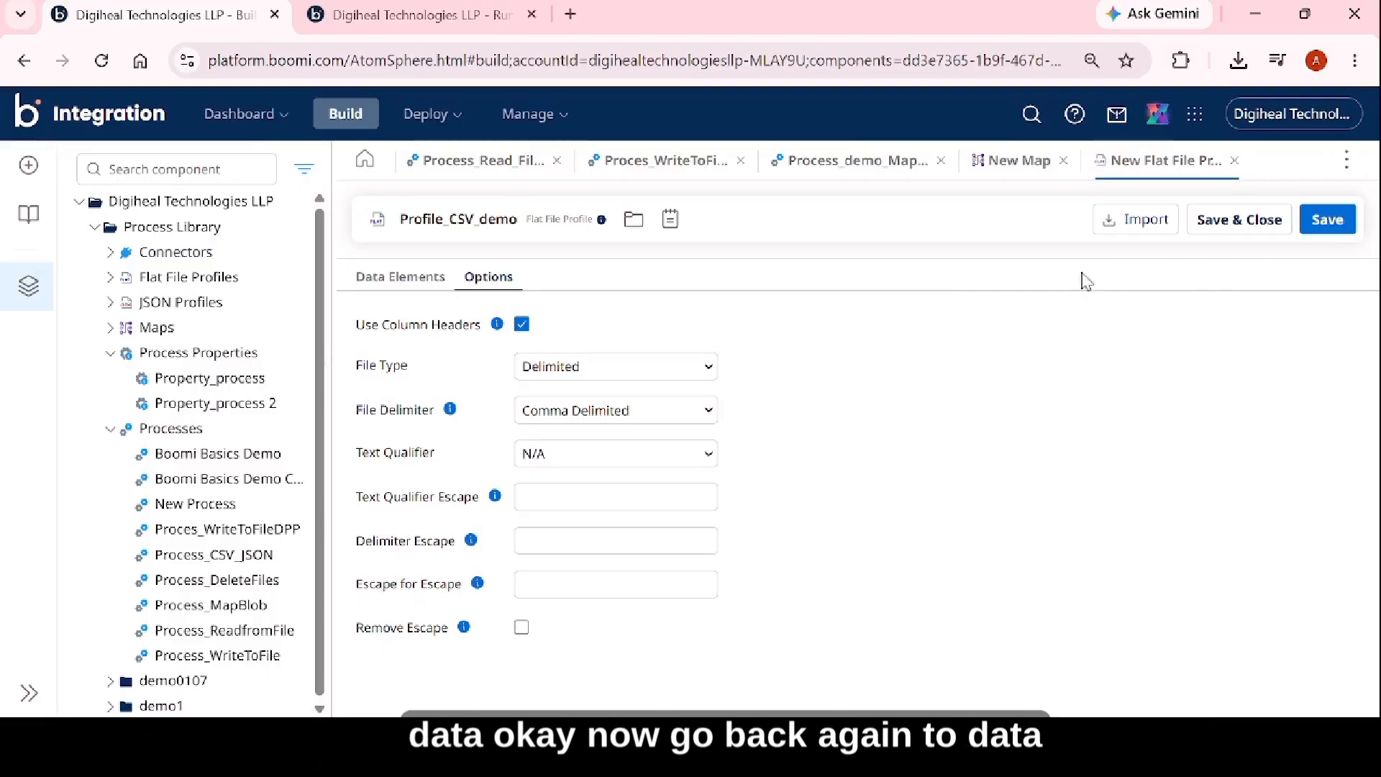
# Import the student CSV file into Profile_CSV_demo to build its data elements from the column headers.
pyautogui.click(423, 288)
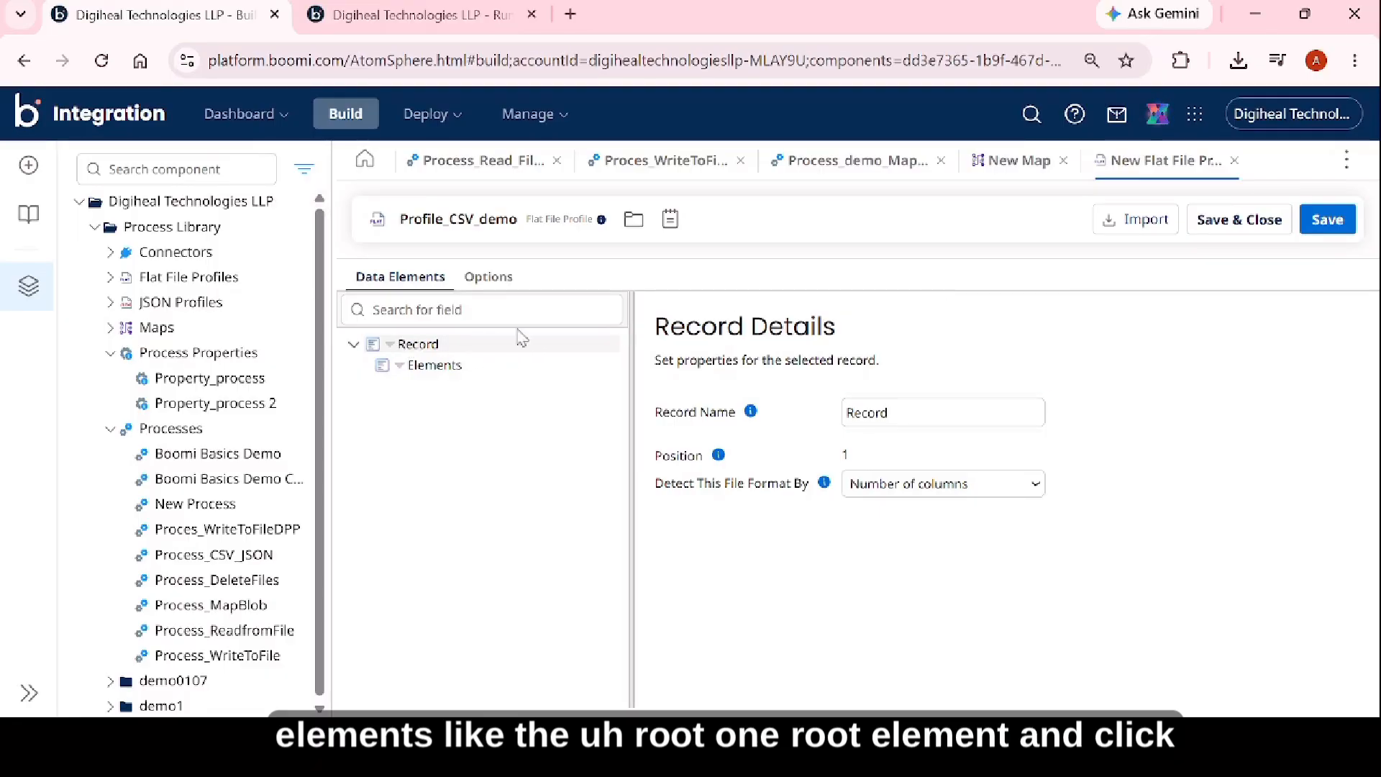
pyautogui.click(1151, 221)
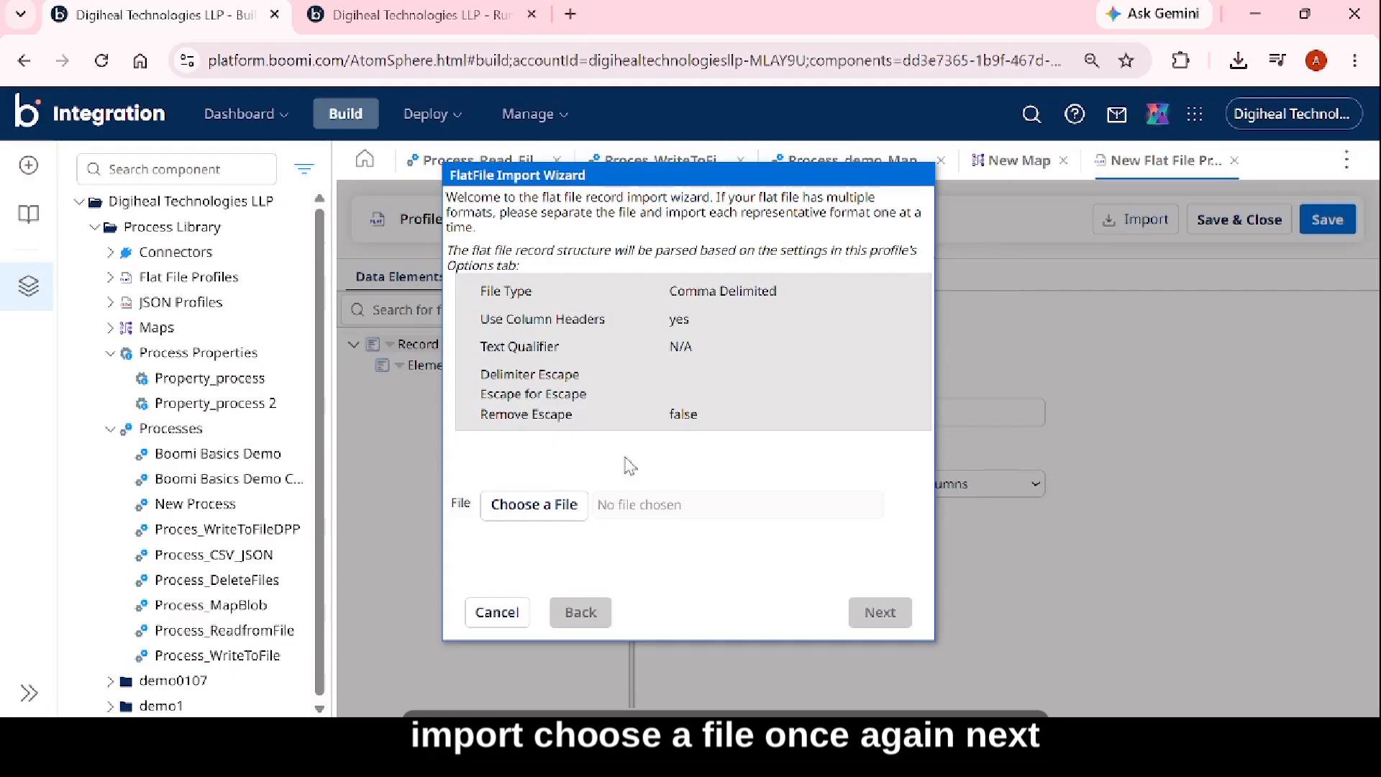
pyautogui.click(549, 507)
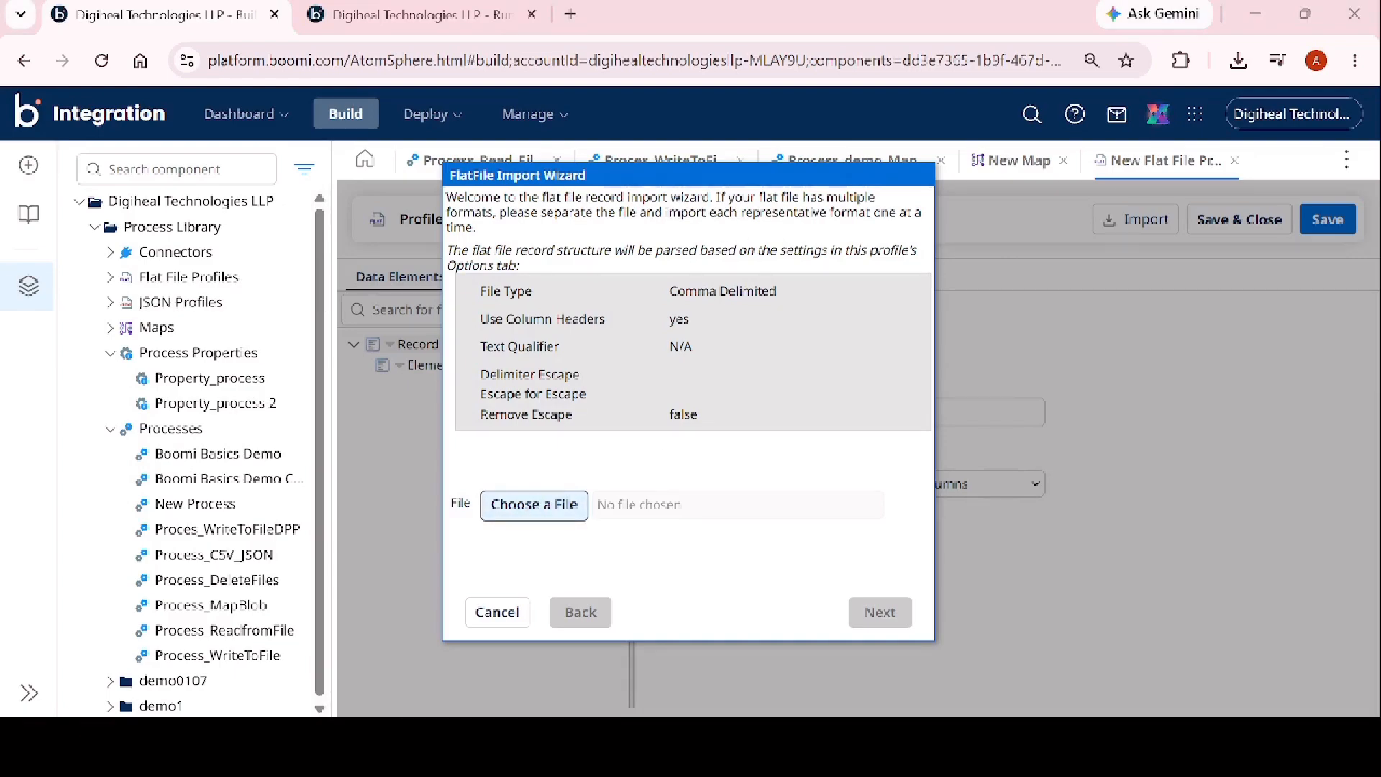
pyautogui.click(678, 354)
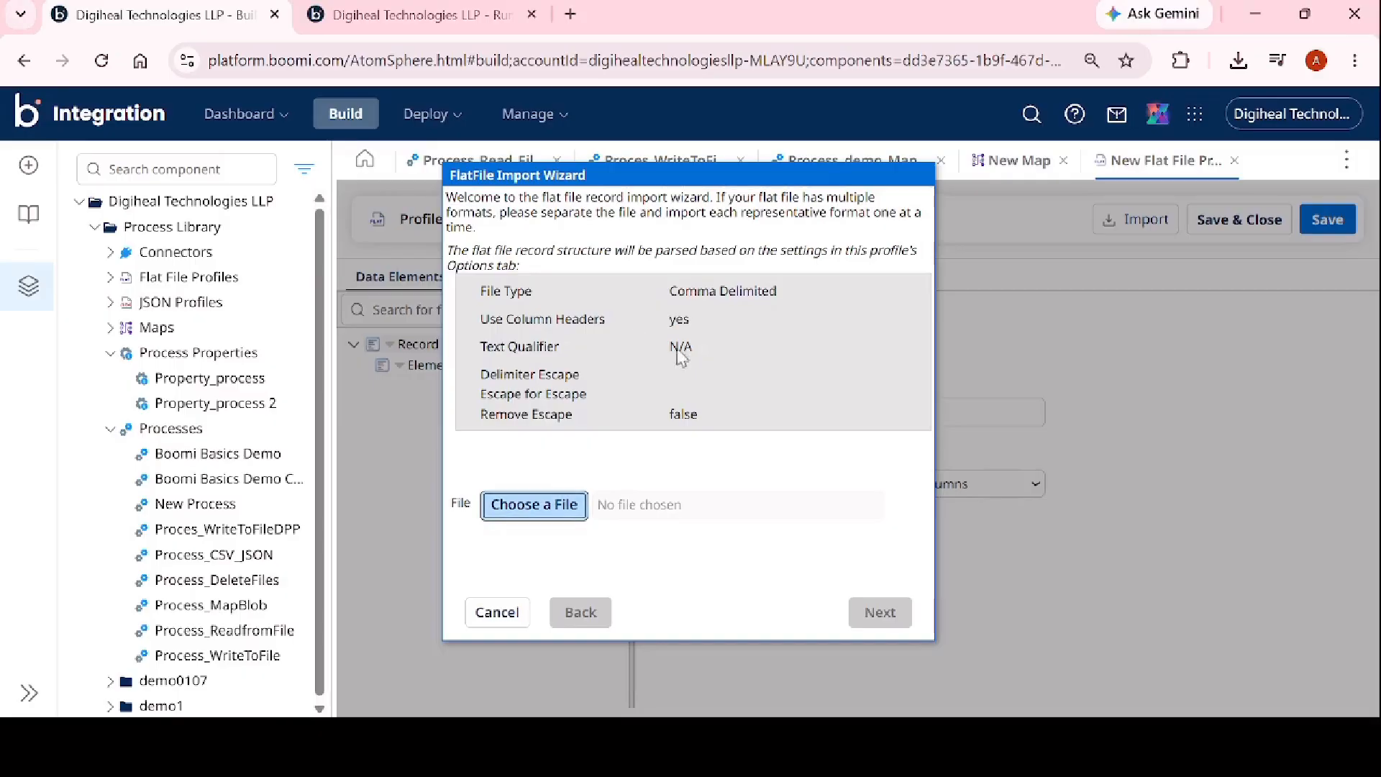
pyautogui.click(871, 615)
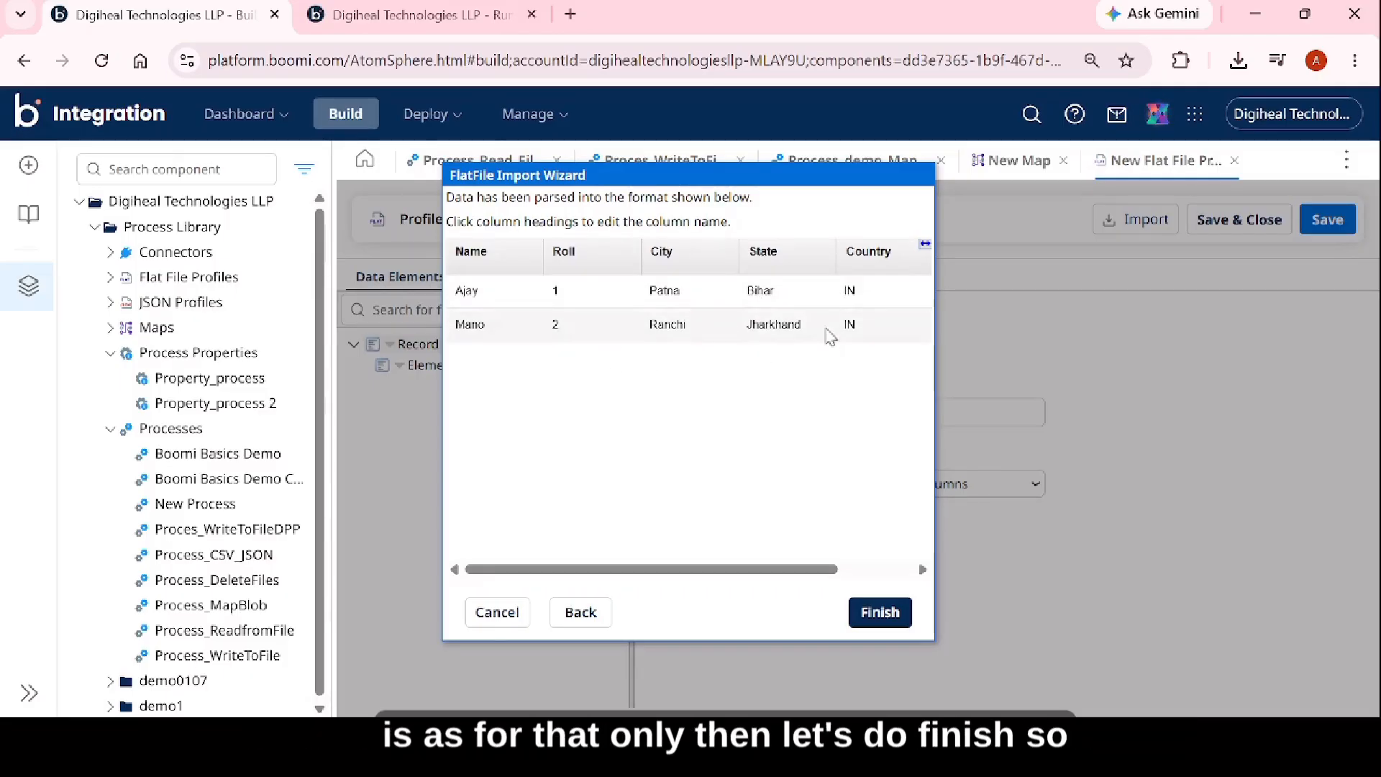
pyautogui.click(879, 612)
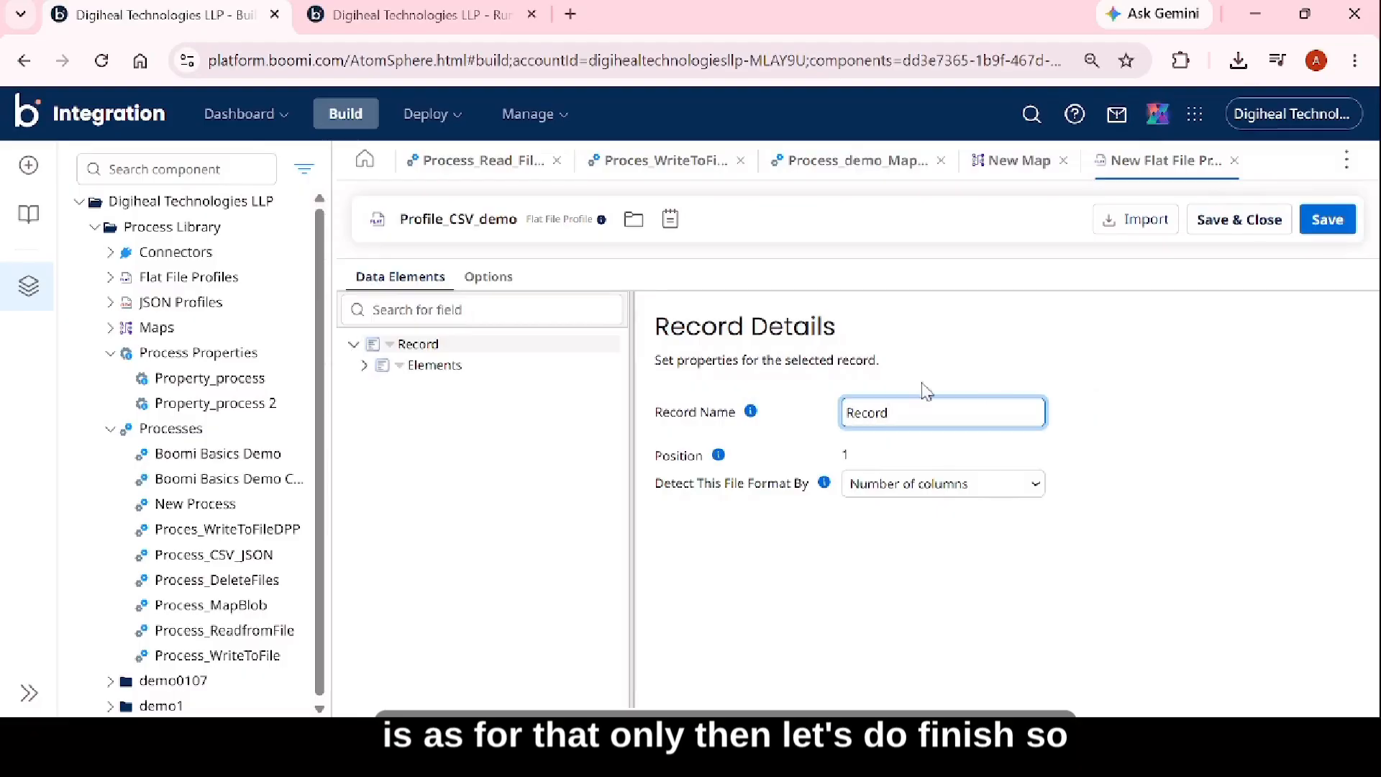
# Examine the imported elements, the options for adding elements manually, and the Name element's properties.
pyautogui.click(364, 366)
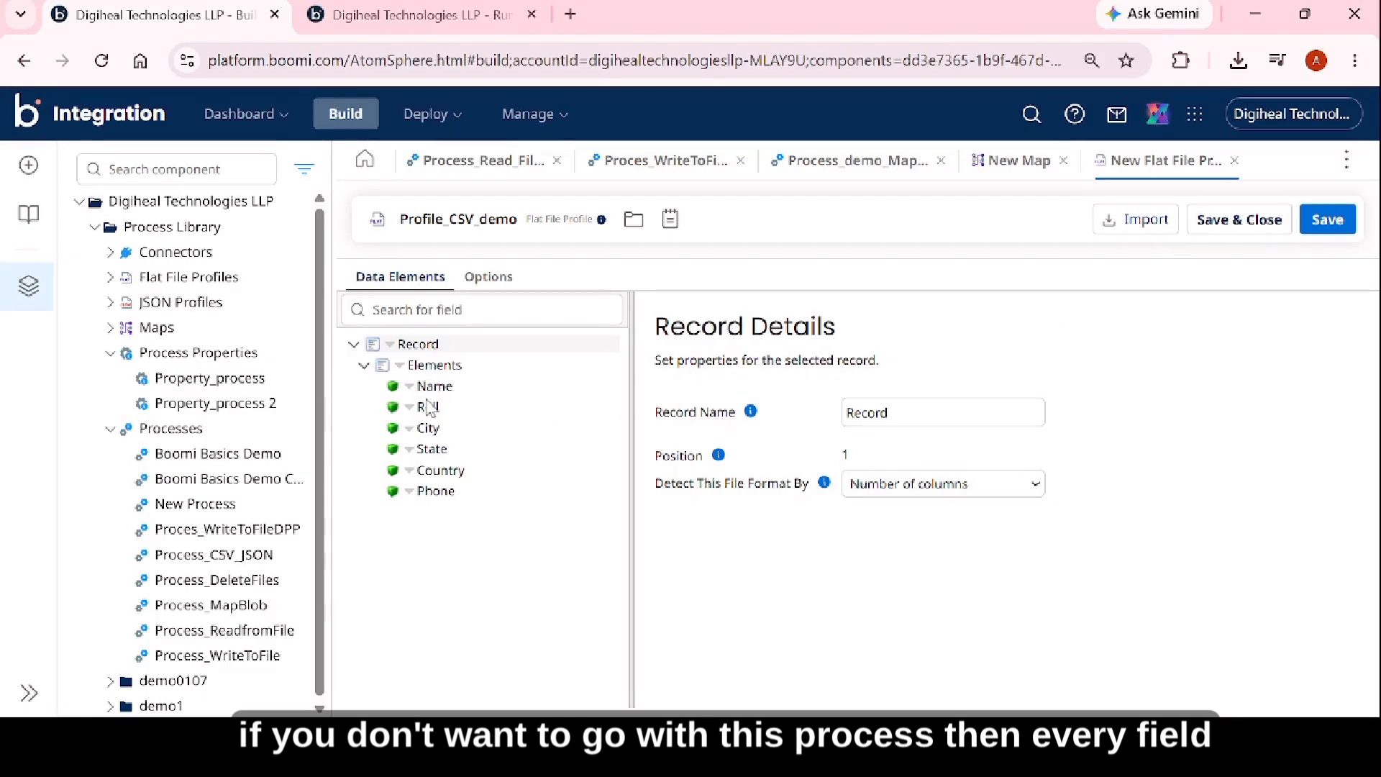
pyautogui.click(467, 365)
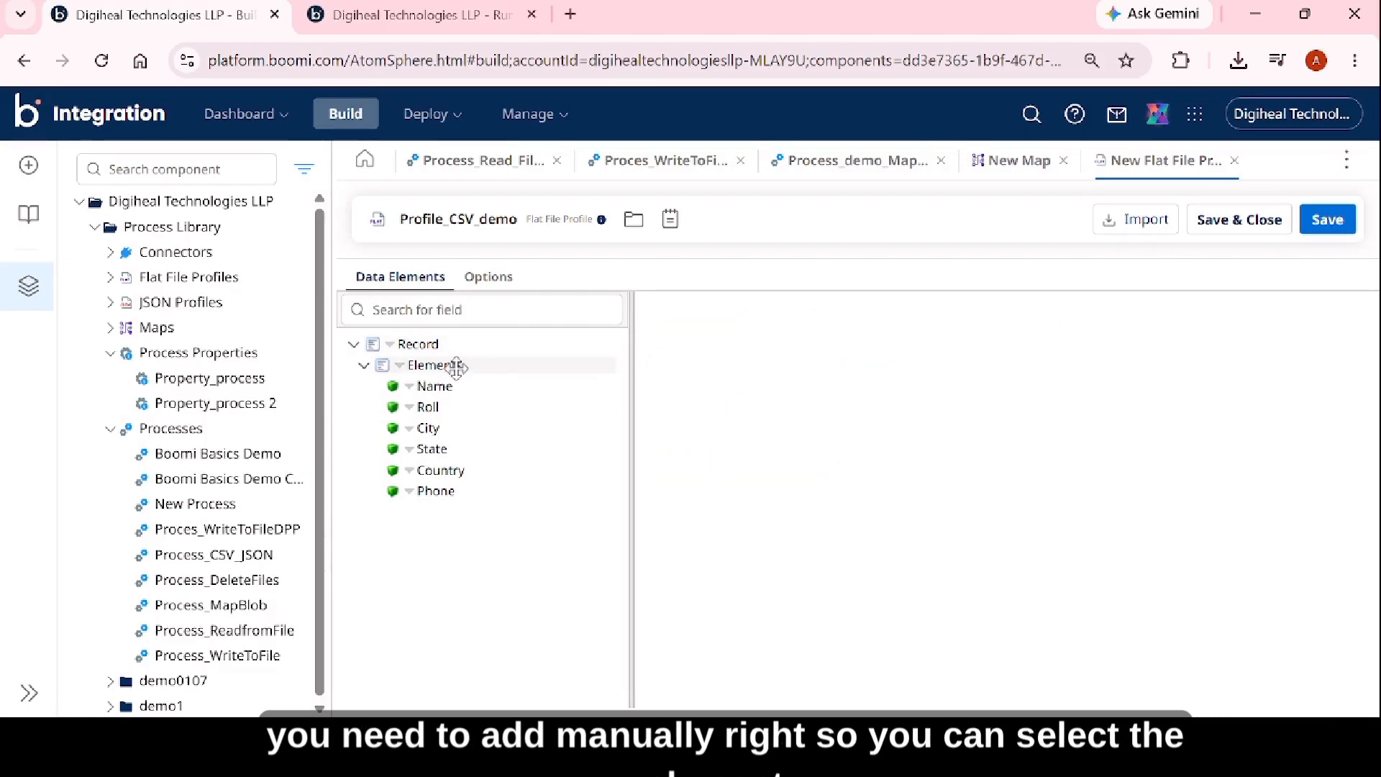
pyautogui.rightClick(446, 365)
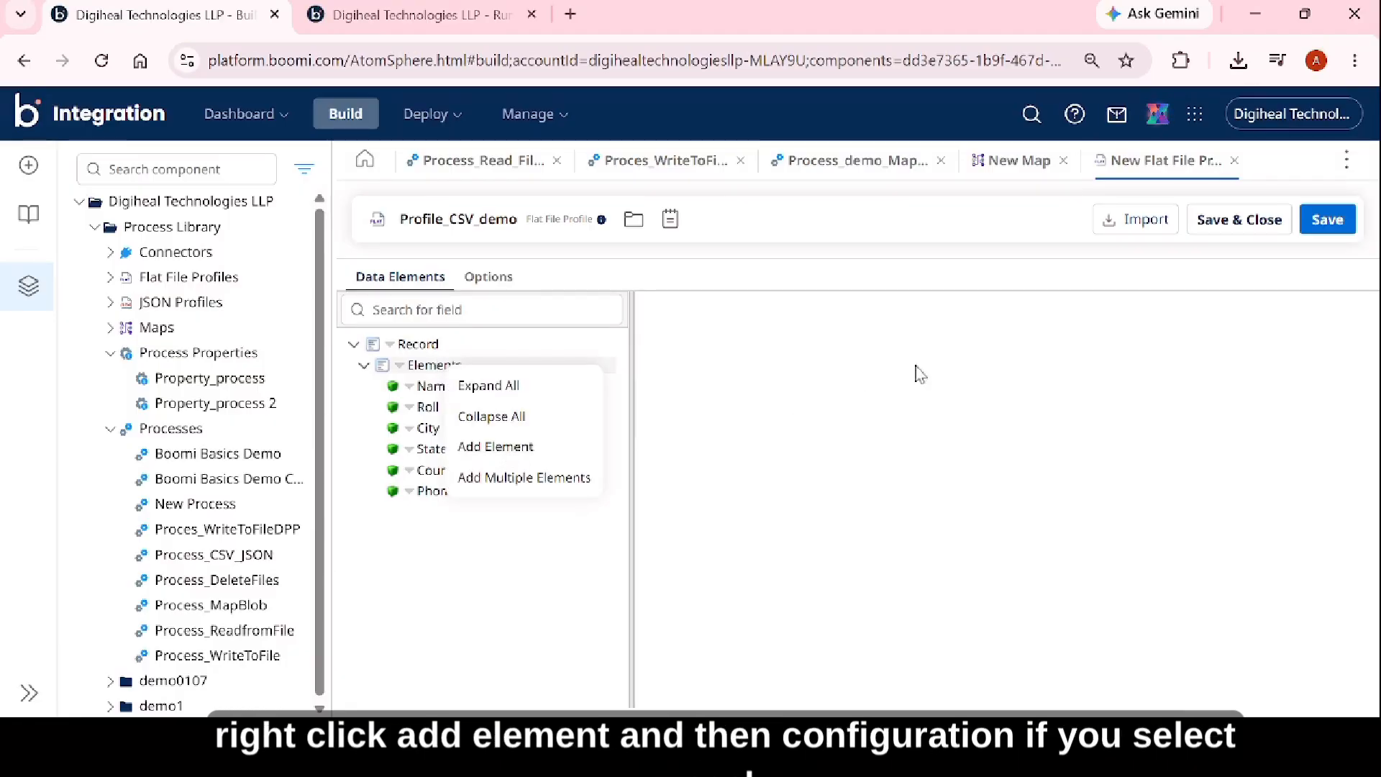
pyautogui.click(424, 384)
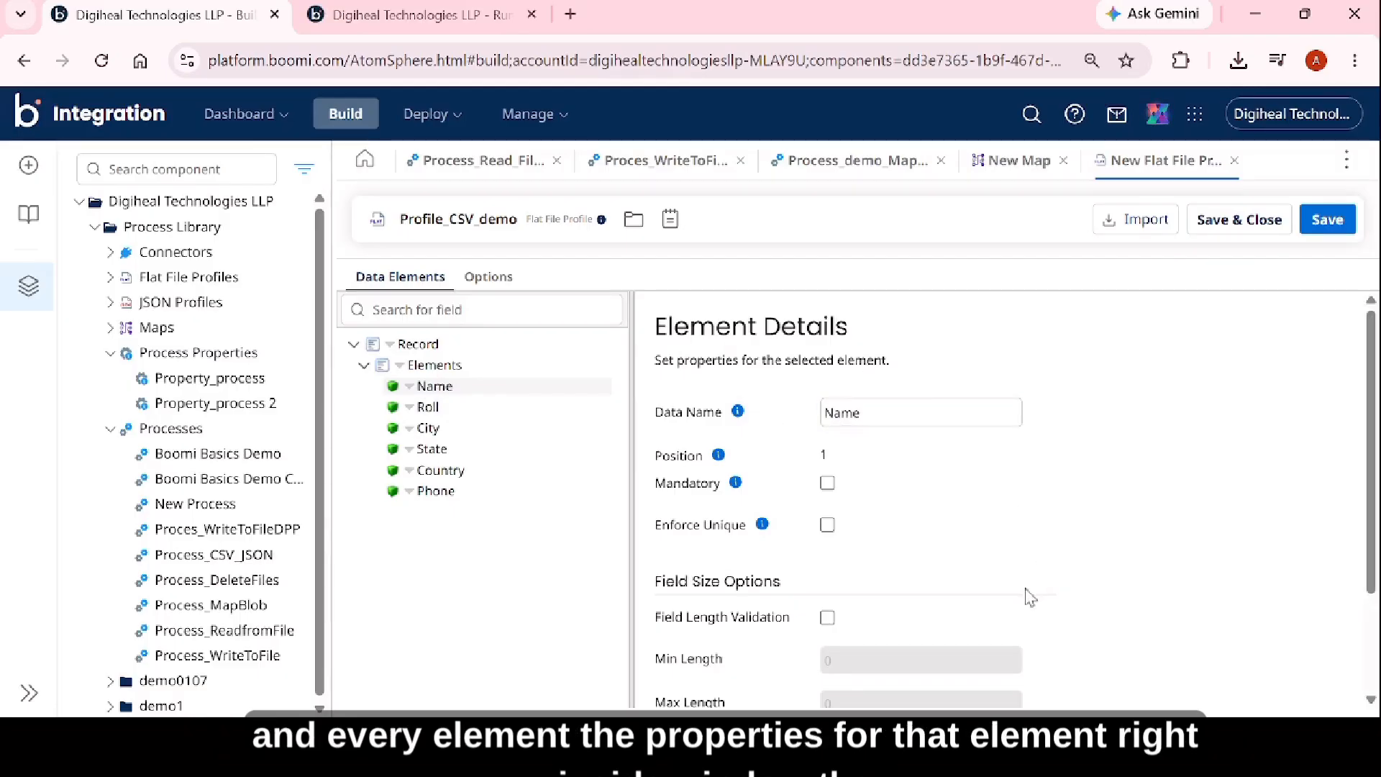
pyautogui.scroll(-2, 970, 491)
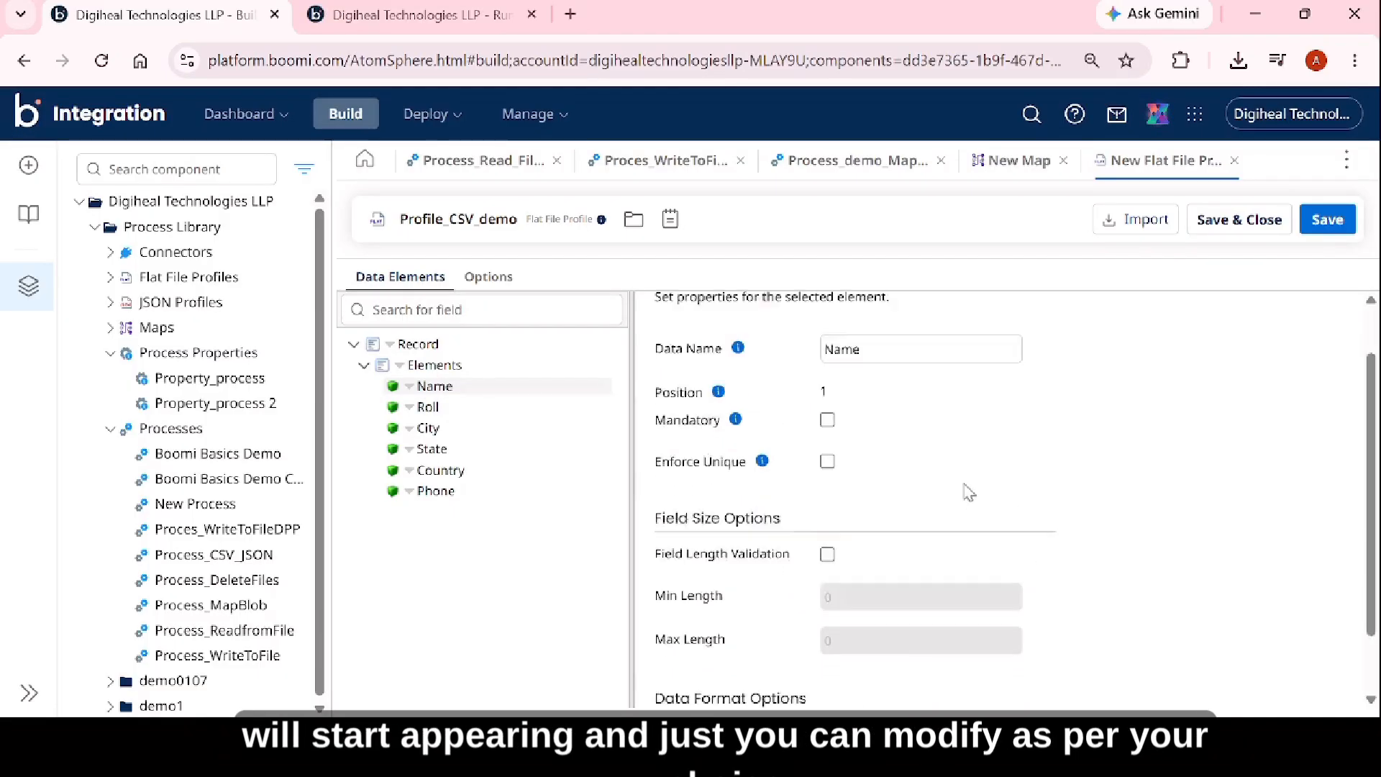
pyautogui.scroll(2, 862, 487)
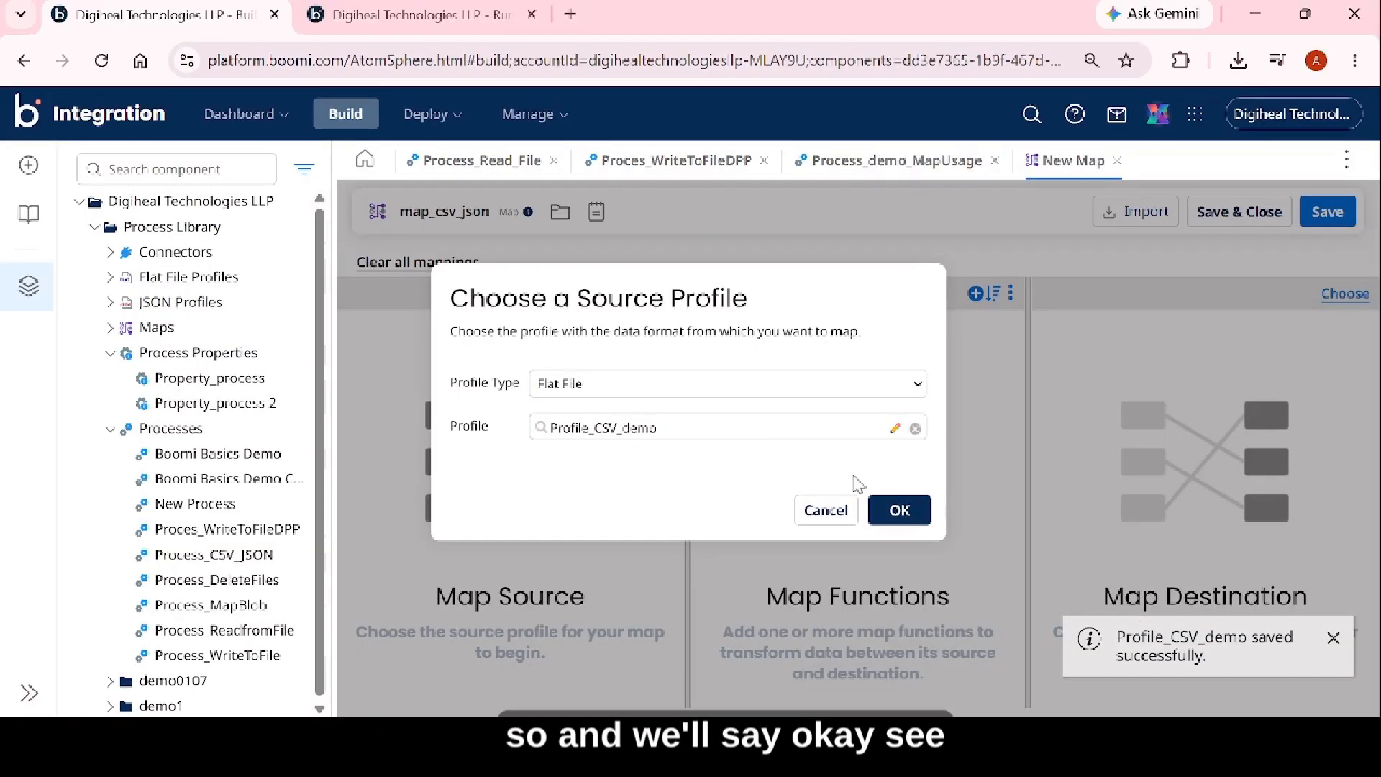
# Apply the saved Profile_CSV_demo as the map's source profile, and create a new profile of type JSON for the map's destination.
pyautogui.click(899, 510)
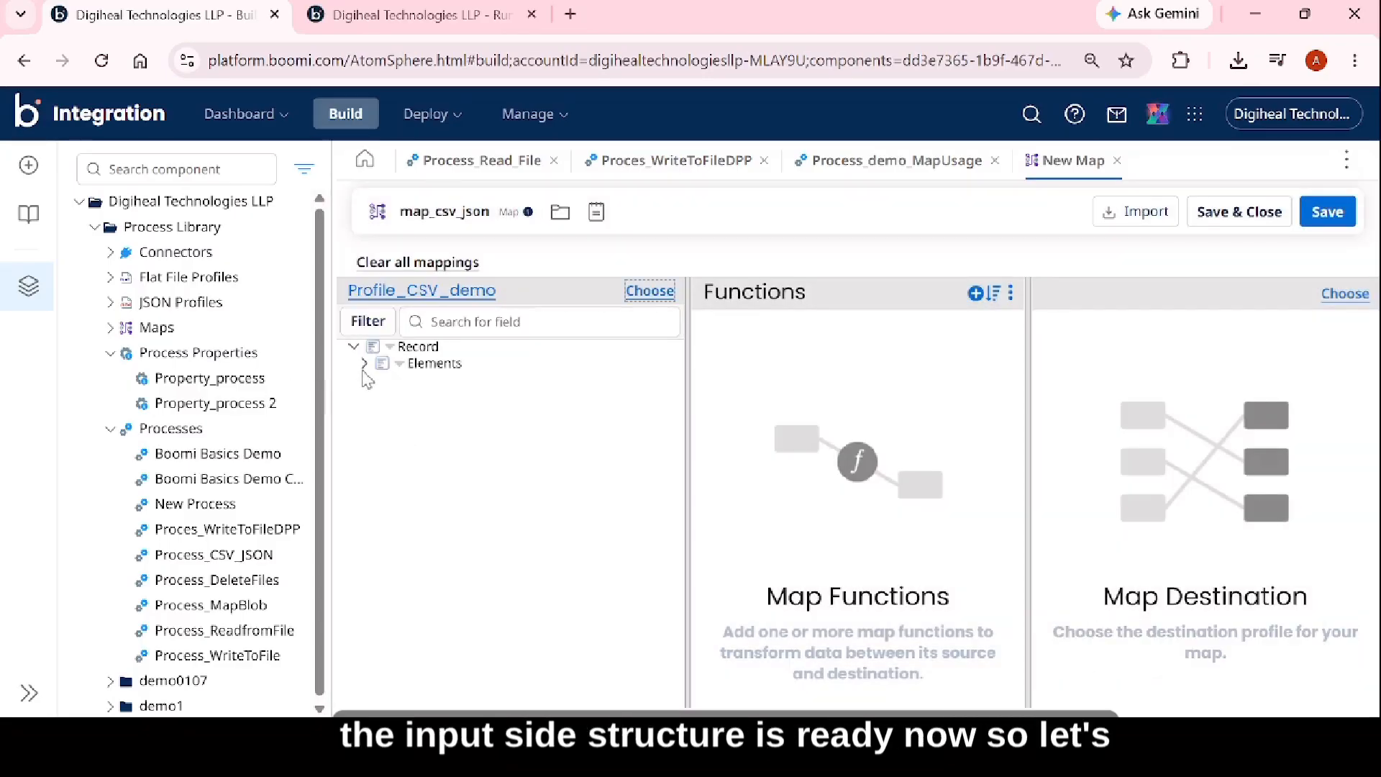
pyautogui.click(364, 364)
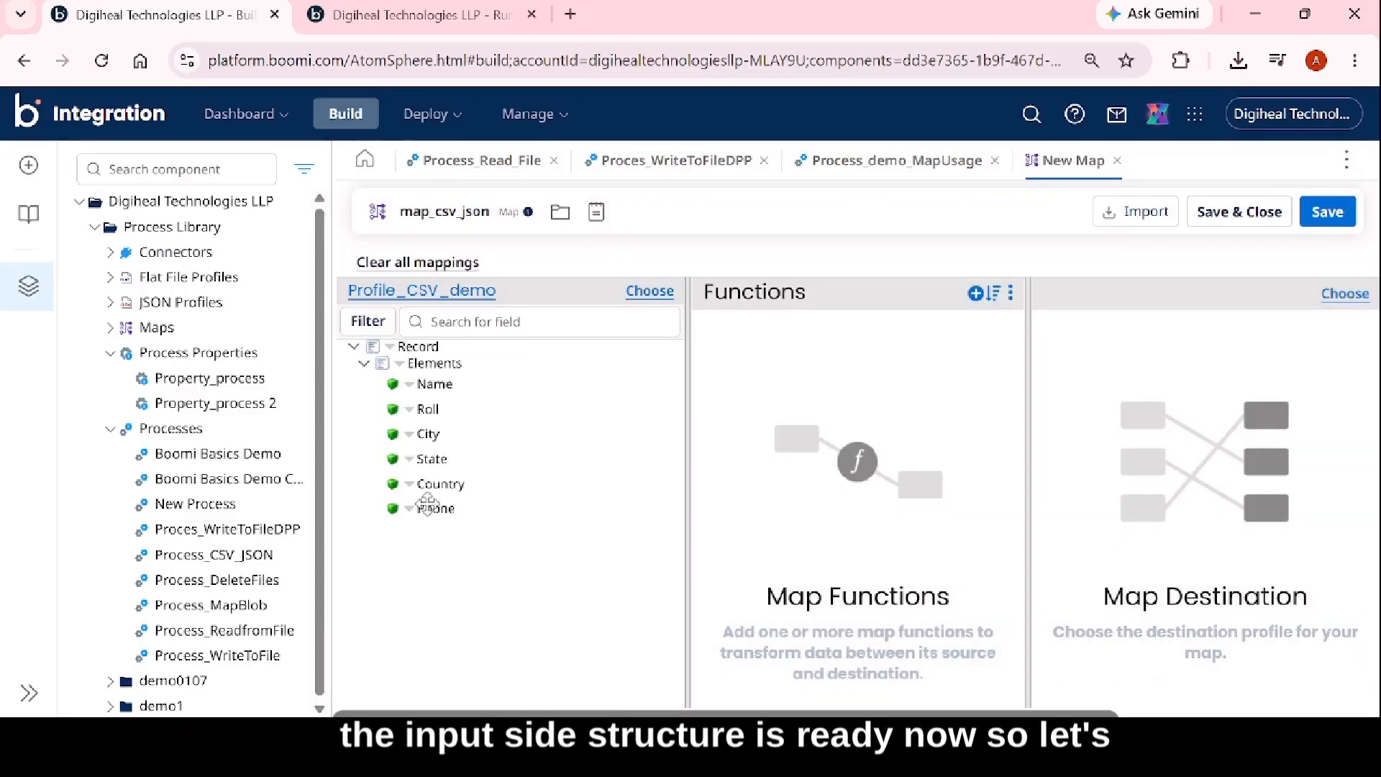
pyautogui.click(1345, 294)
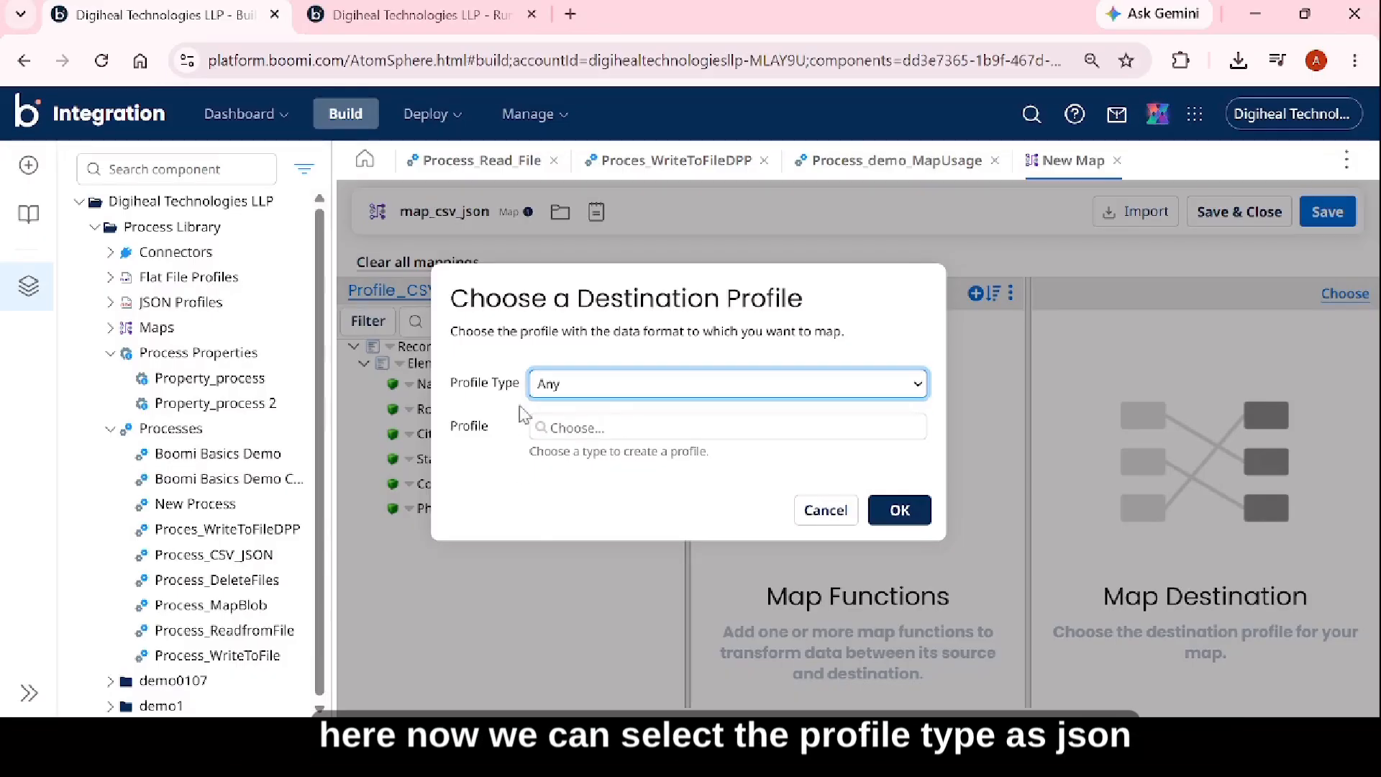
pyautogui.click(556, 509)
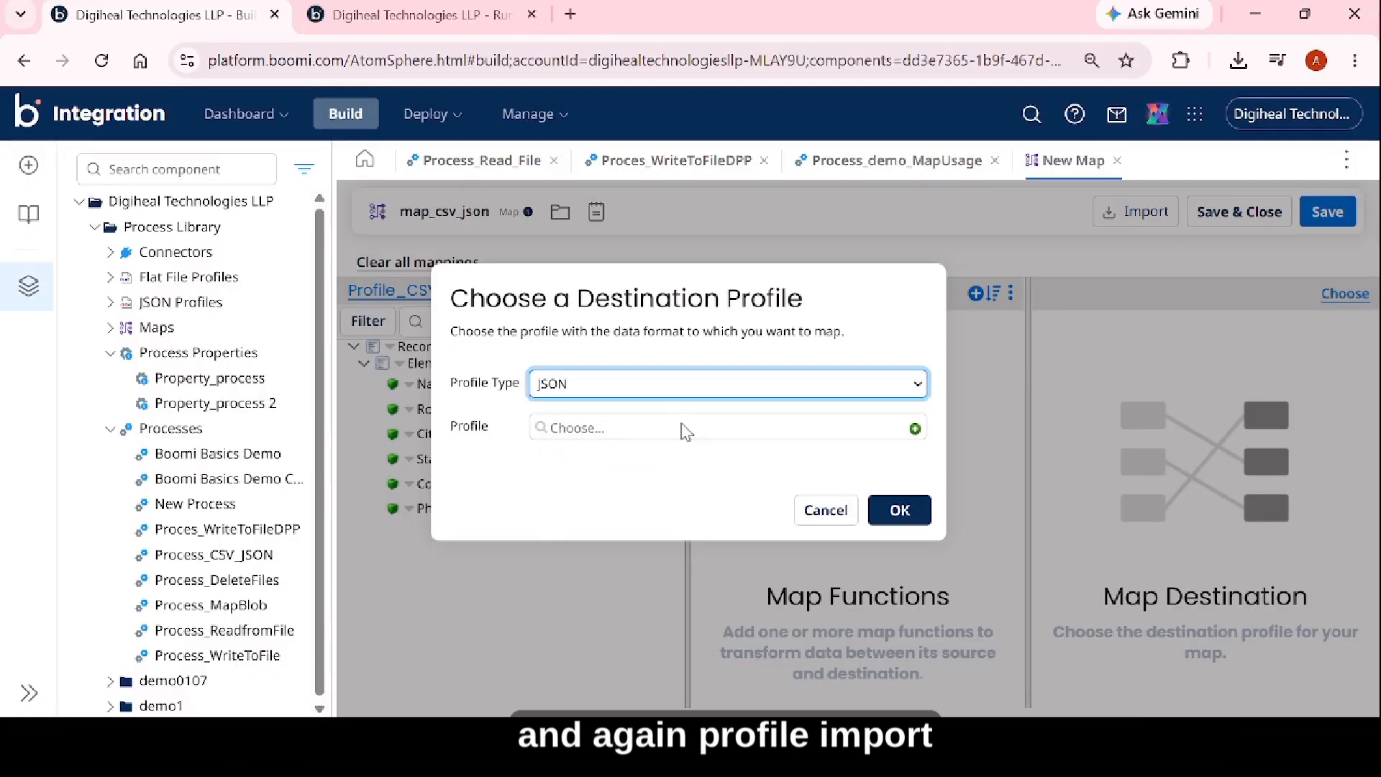
pyautogui.click(914, 429)
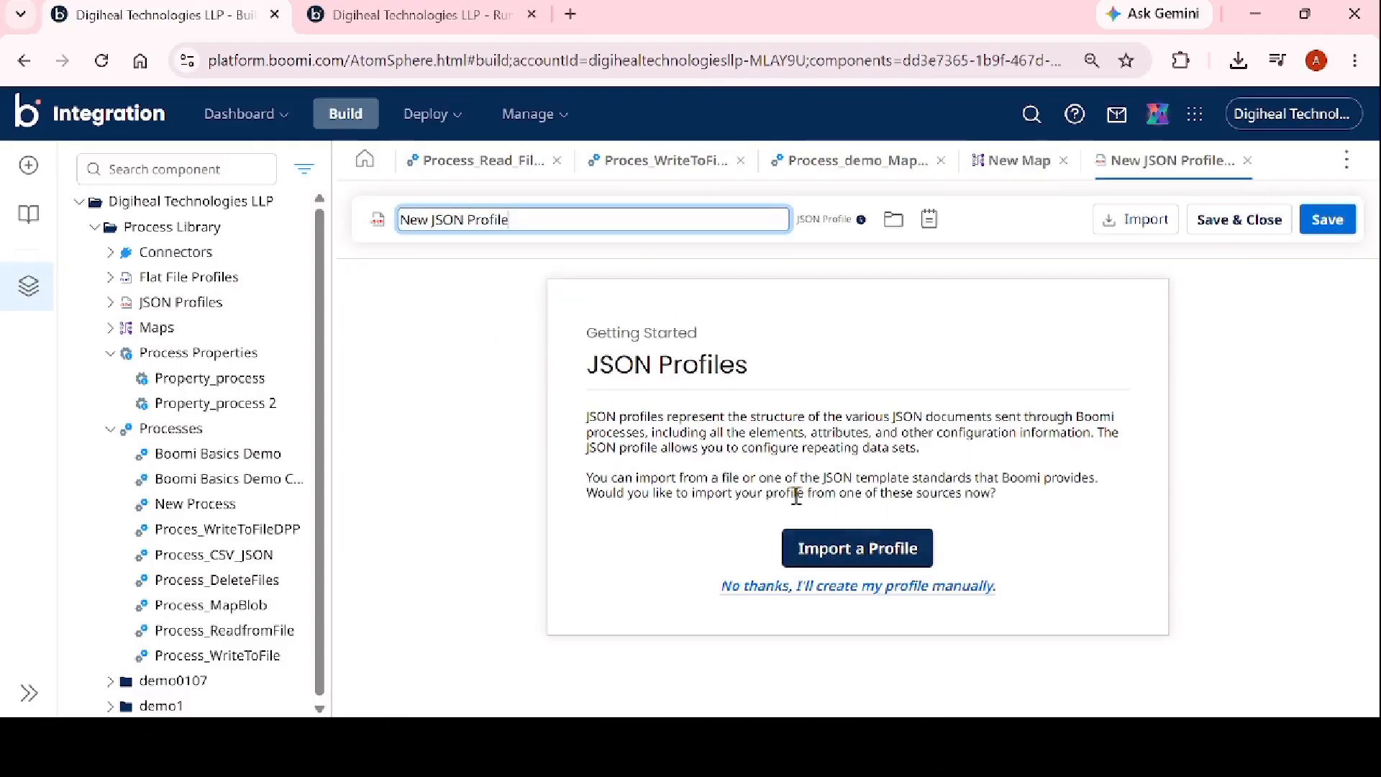
# Import Student.json as a JSON File into the new JSON profile and save the profile.
pyautogui.click(851, 553)
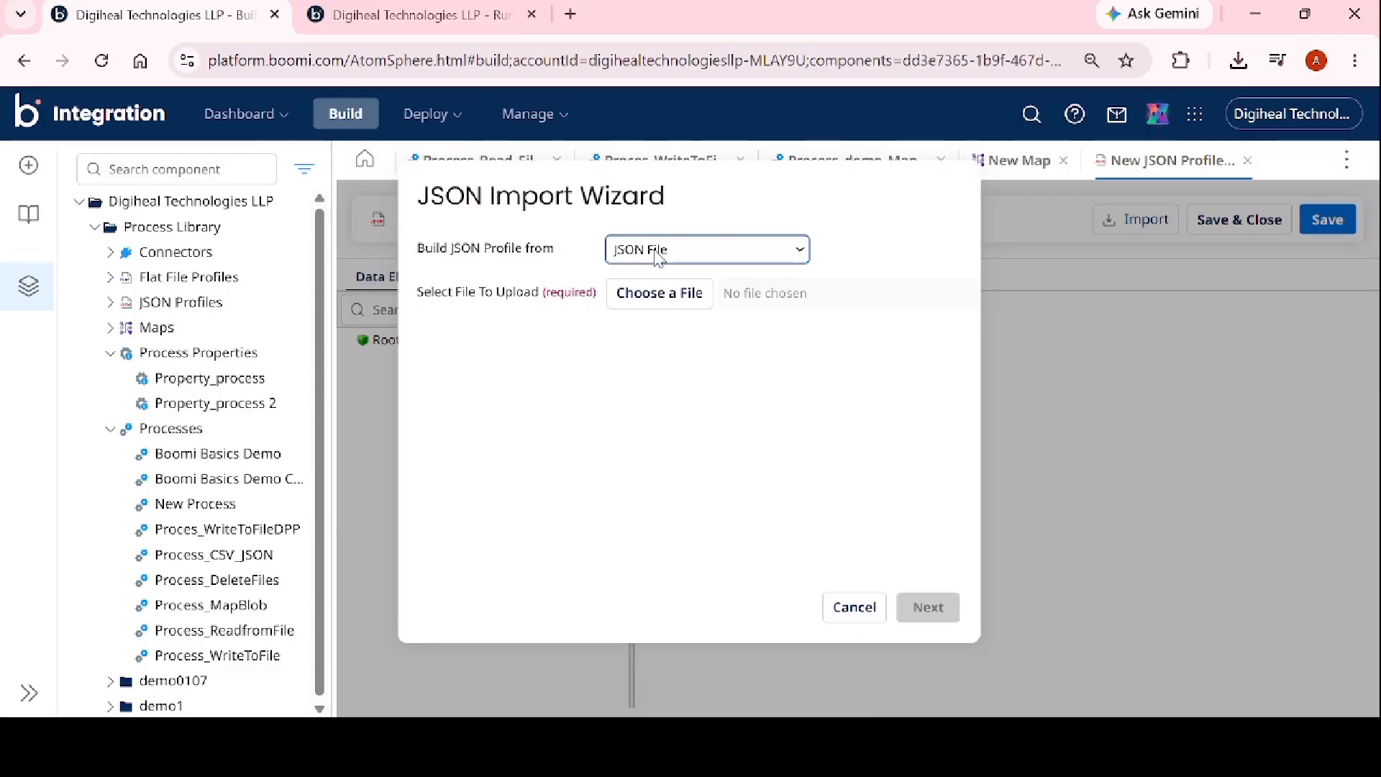
pyautogui.click(652, 295)
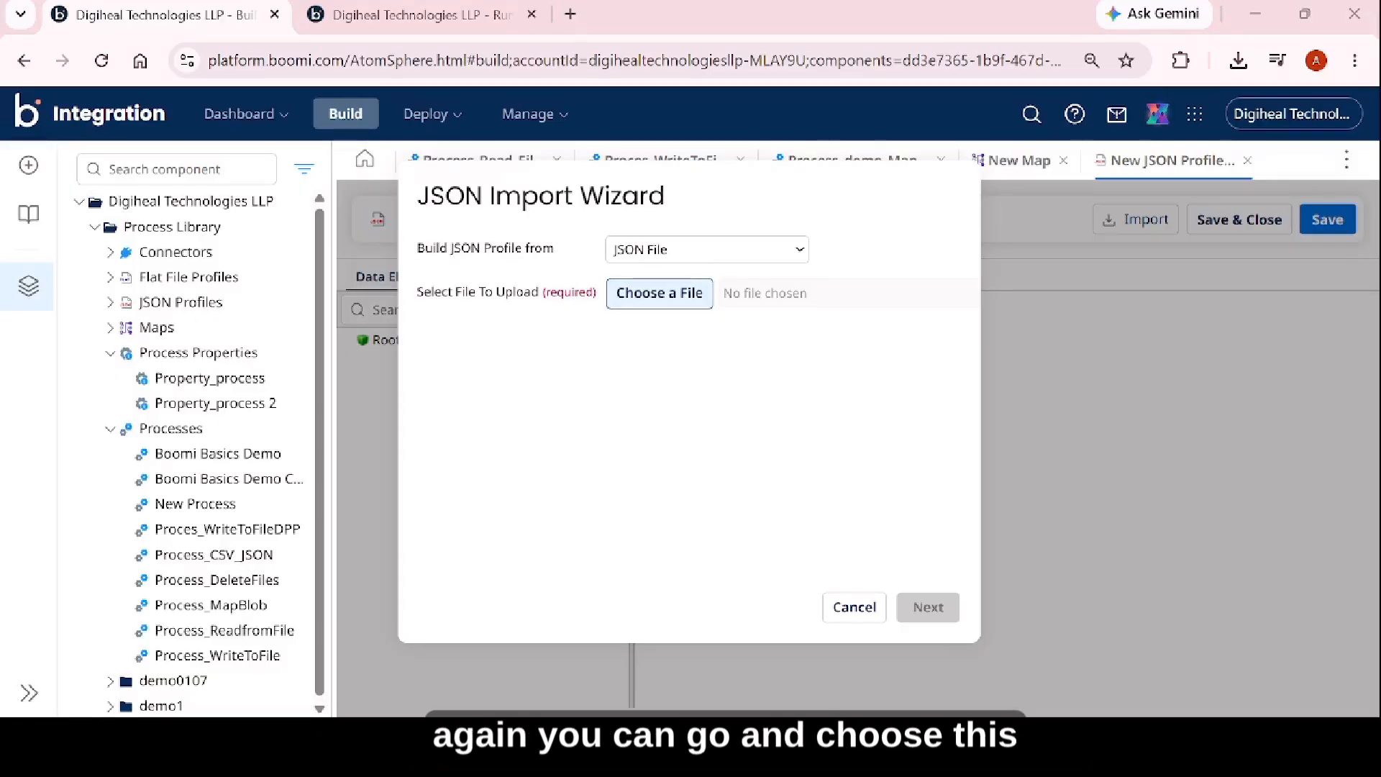
pyautogui.click(845, 311)
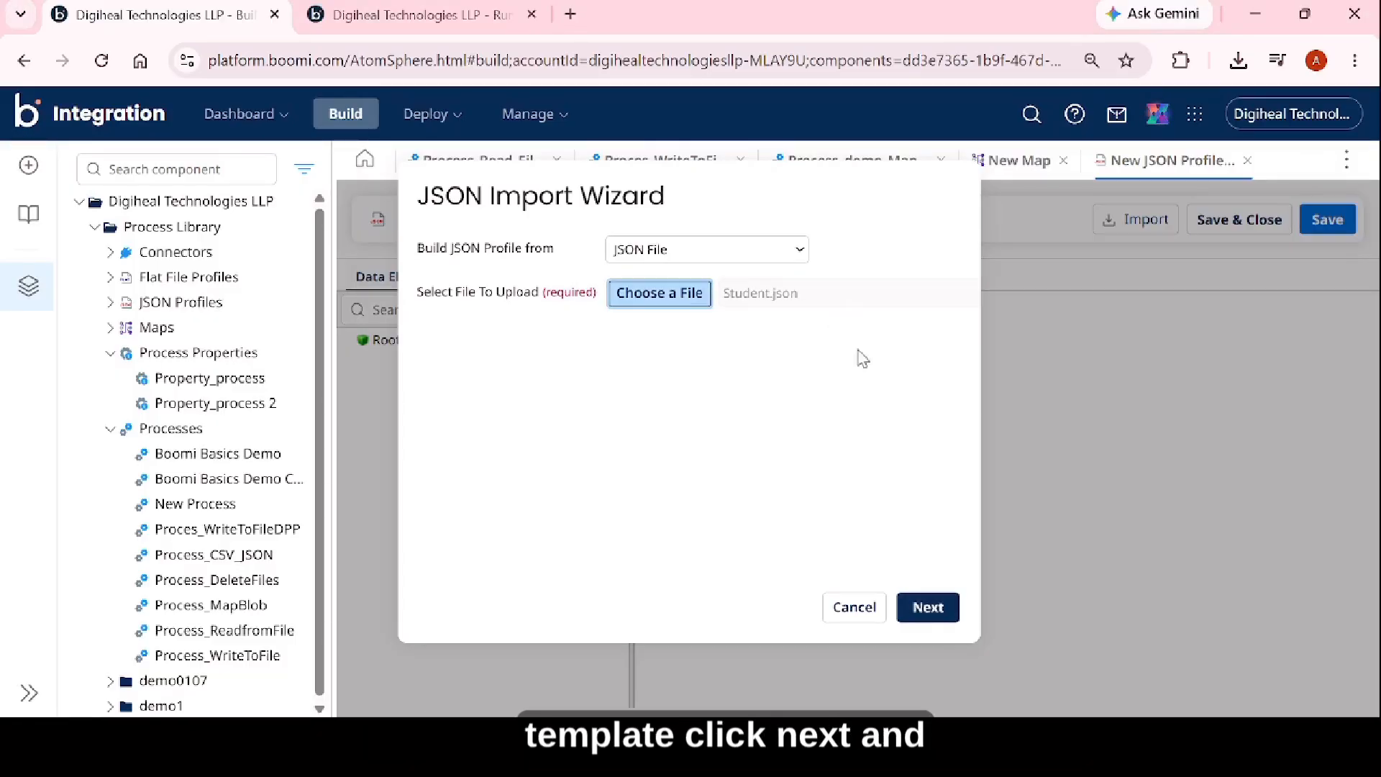
pyautogui.click(940, 612)
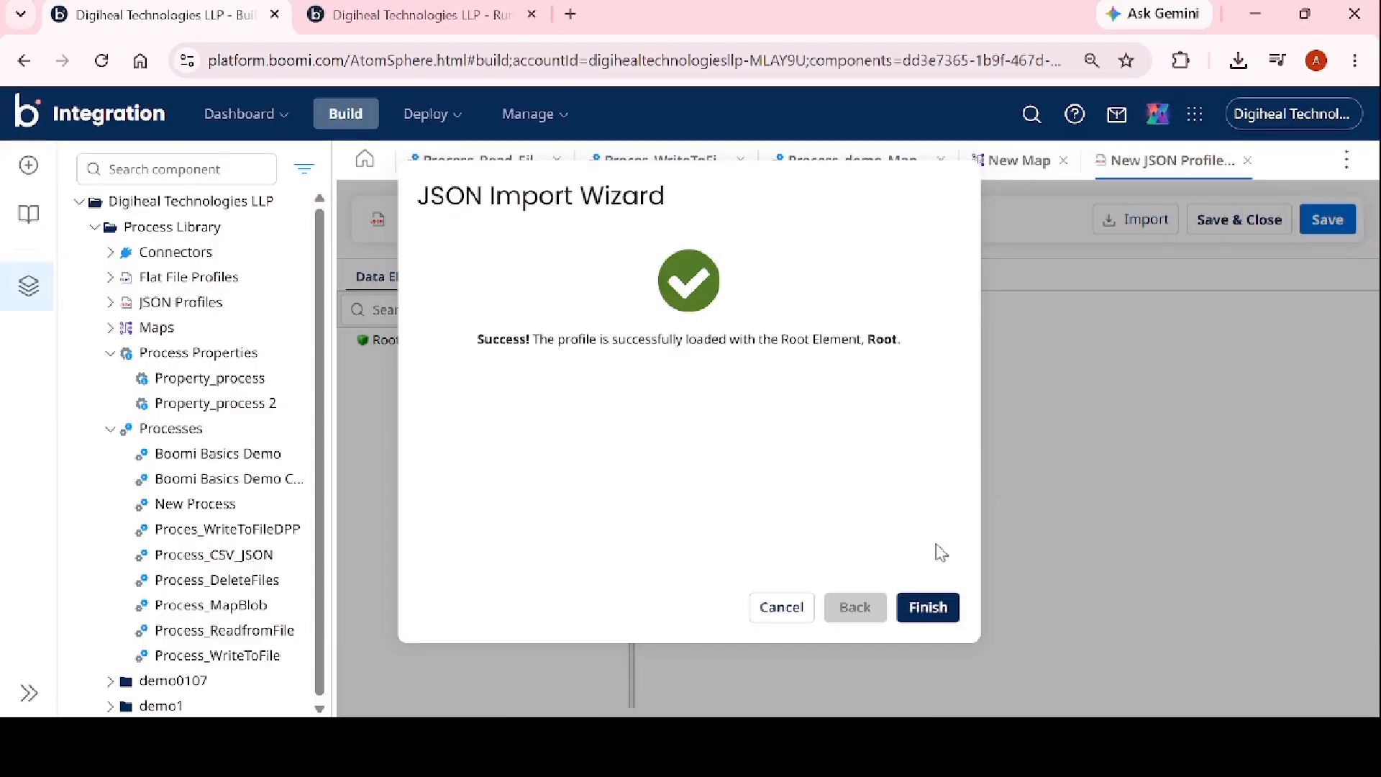
pyautogui.click(927, 606)
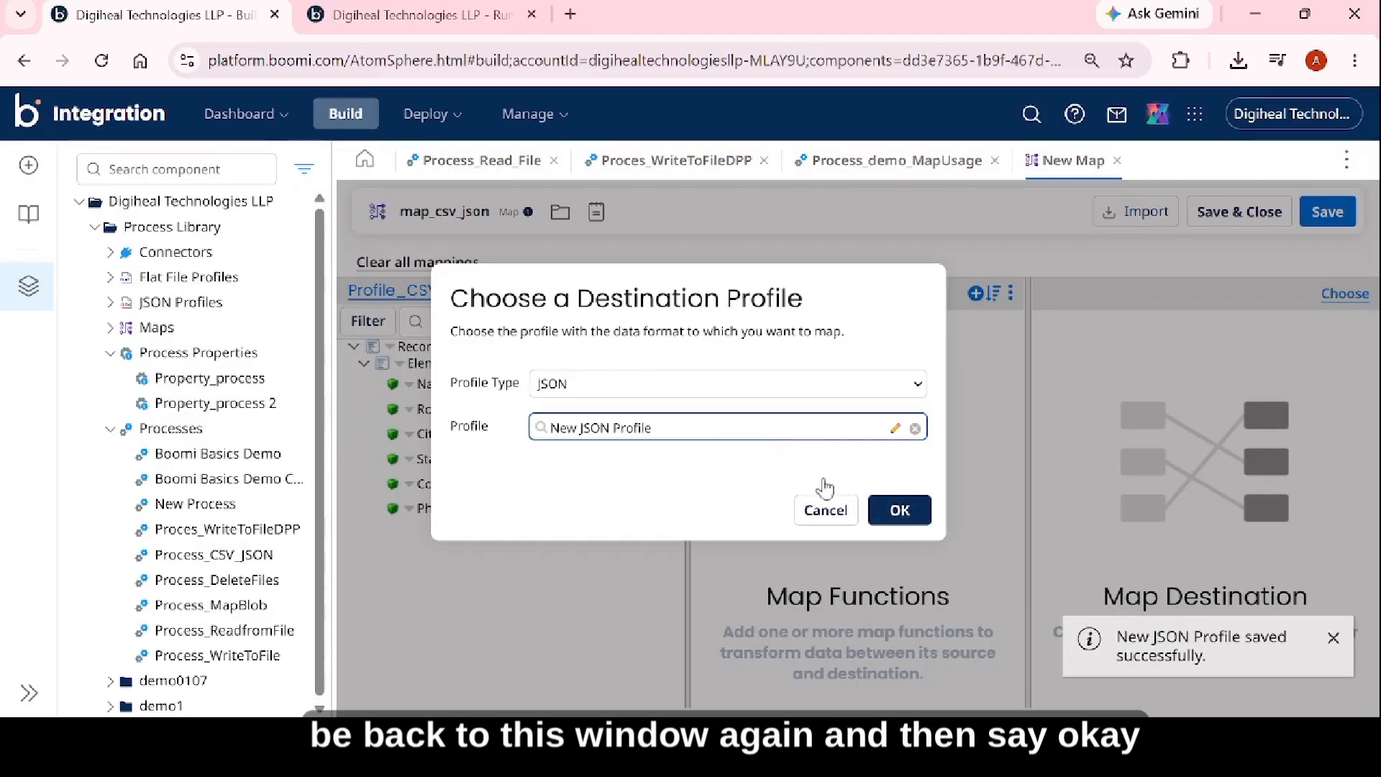
# Apply New JSON Profile as the map's destination profile and expand its structure down to the fields under Object.
pyautogui.click(899, 511)
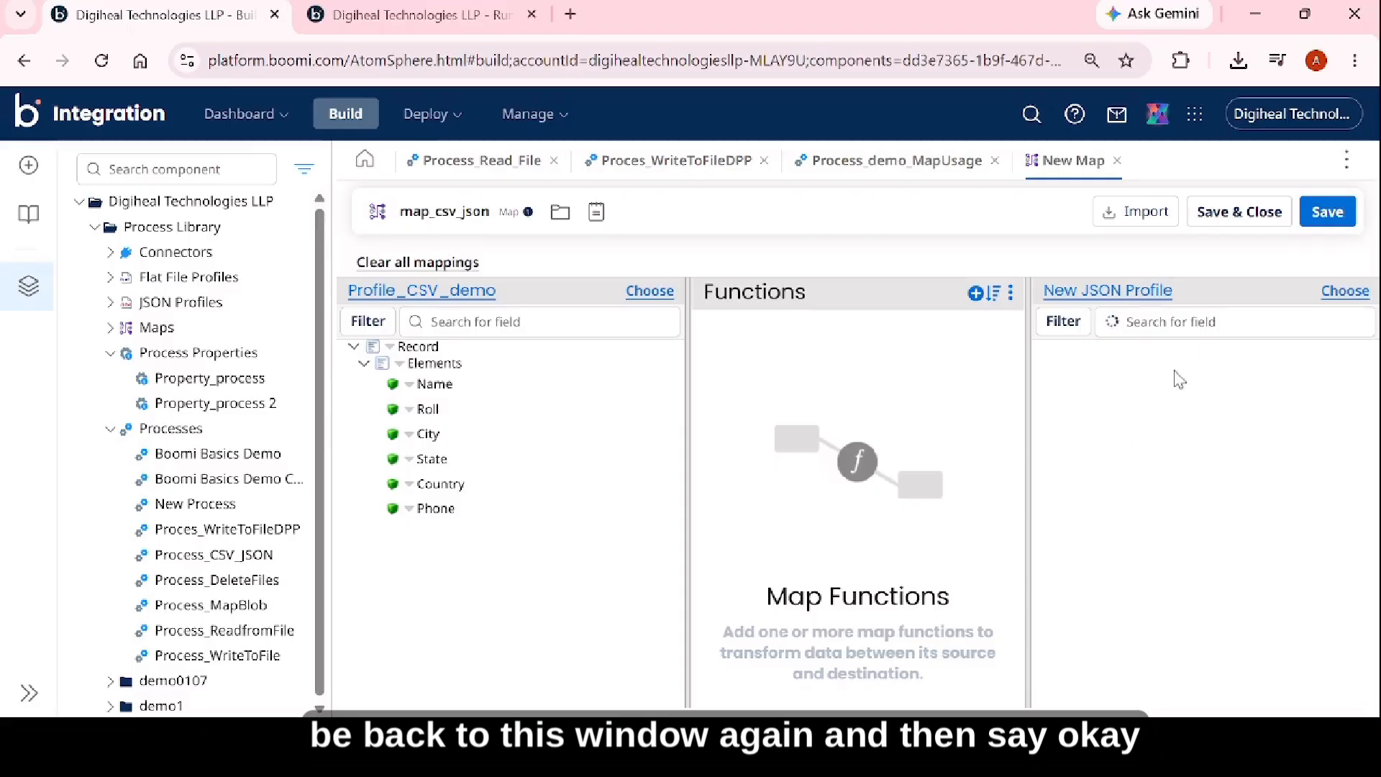
pyautogui.click(1352, 365)
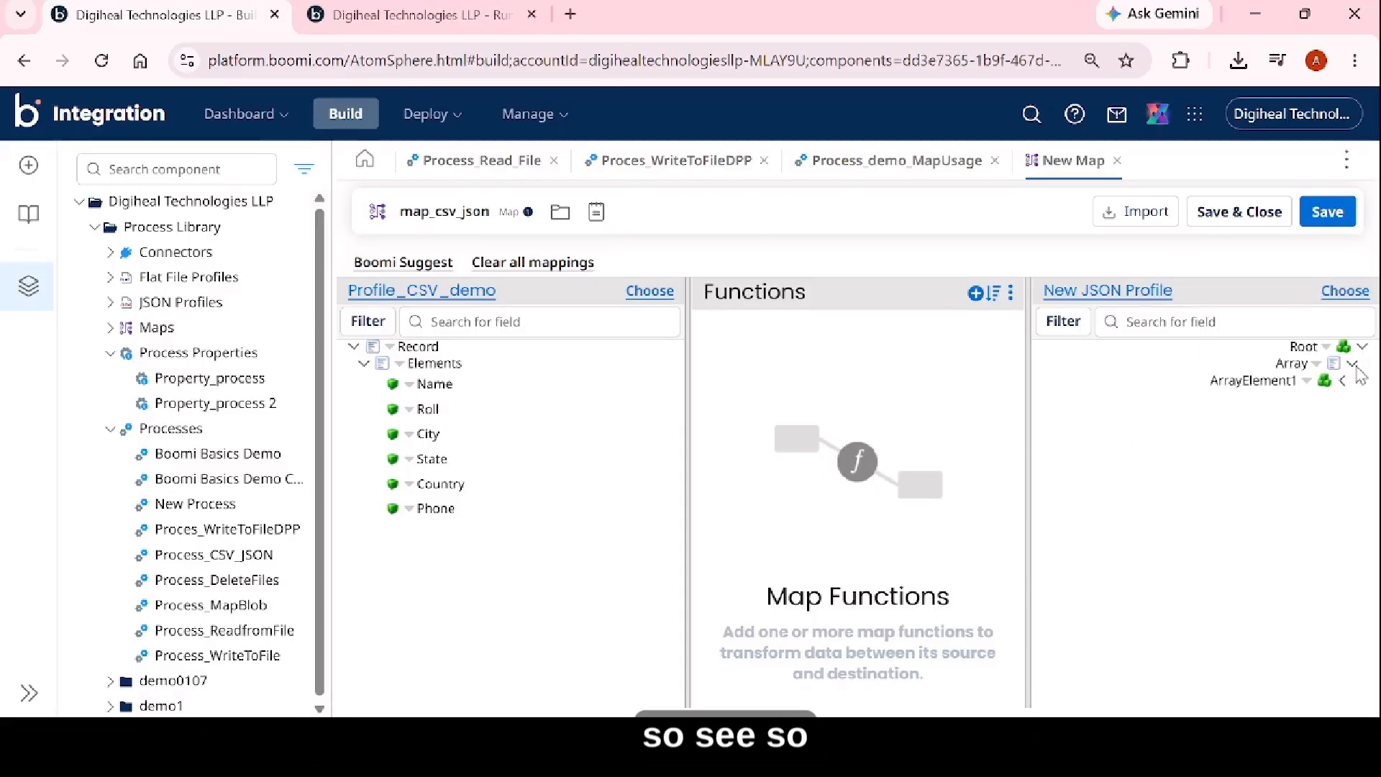
pyautogui.click(1344, 382)
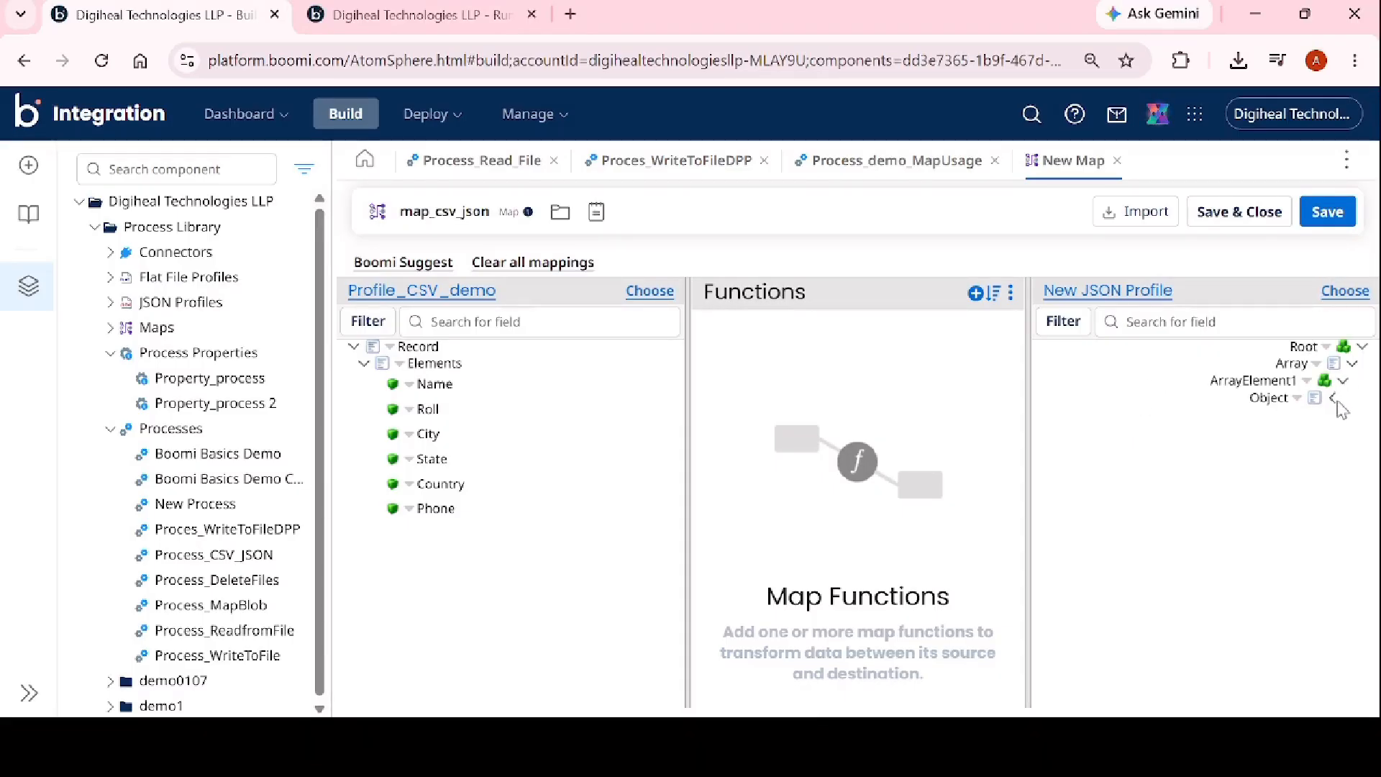
pyautogui.click(1335, 400)
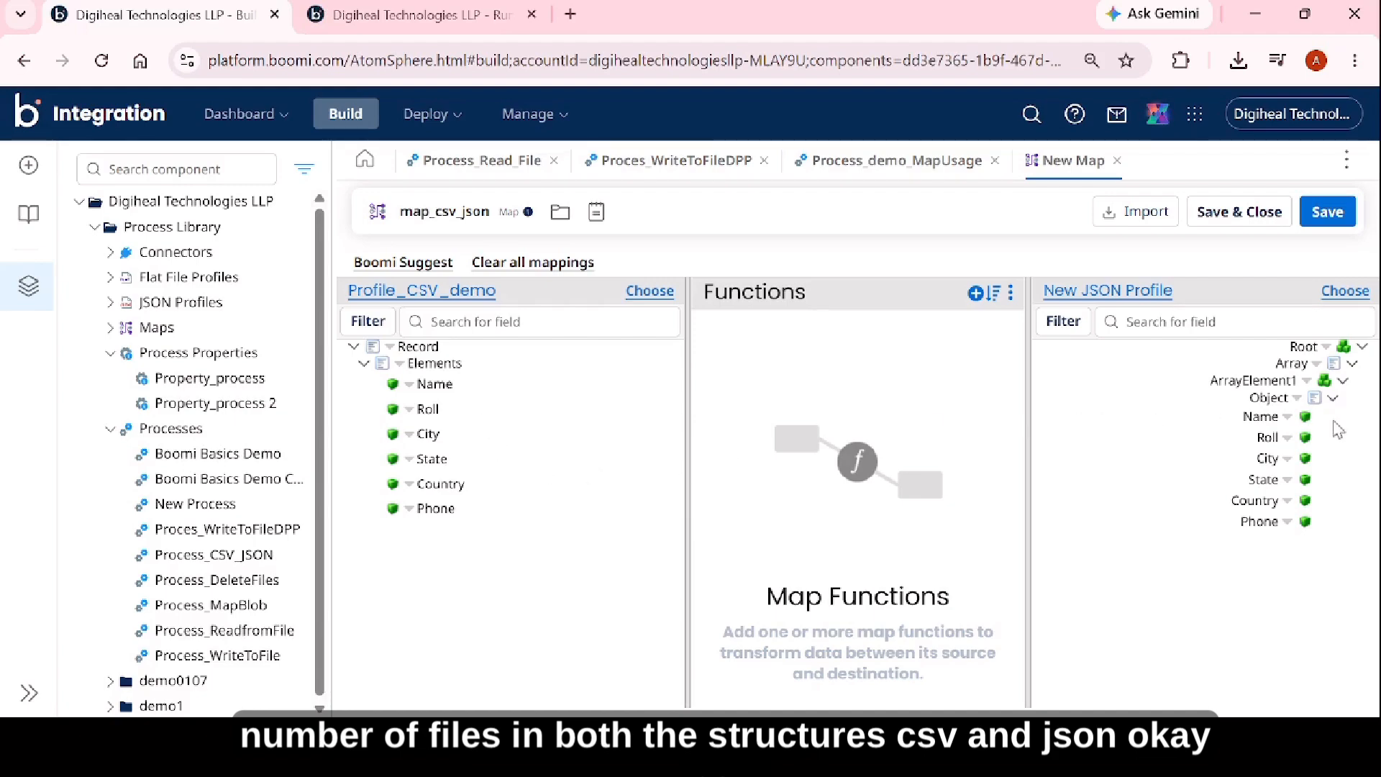
# Map the source fields Name, Roll, City, State, Country and Phone to the matching JSON destination fields and save the map.
pyautogui.moveTo(437, 383); pyautogui.dragTo(1271, 424)
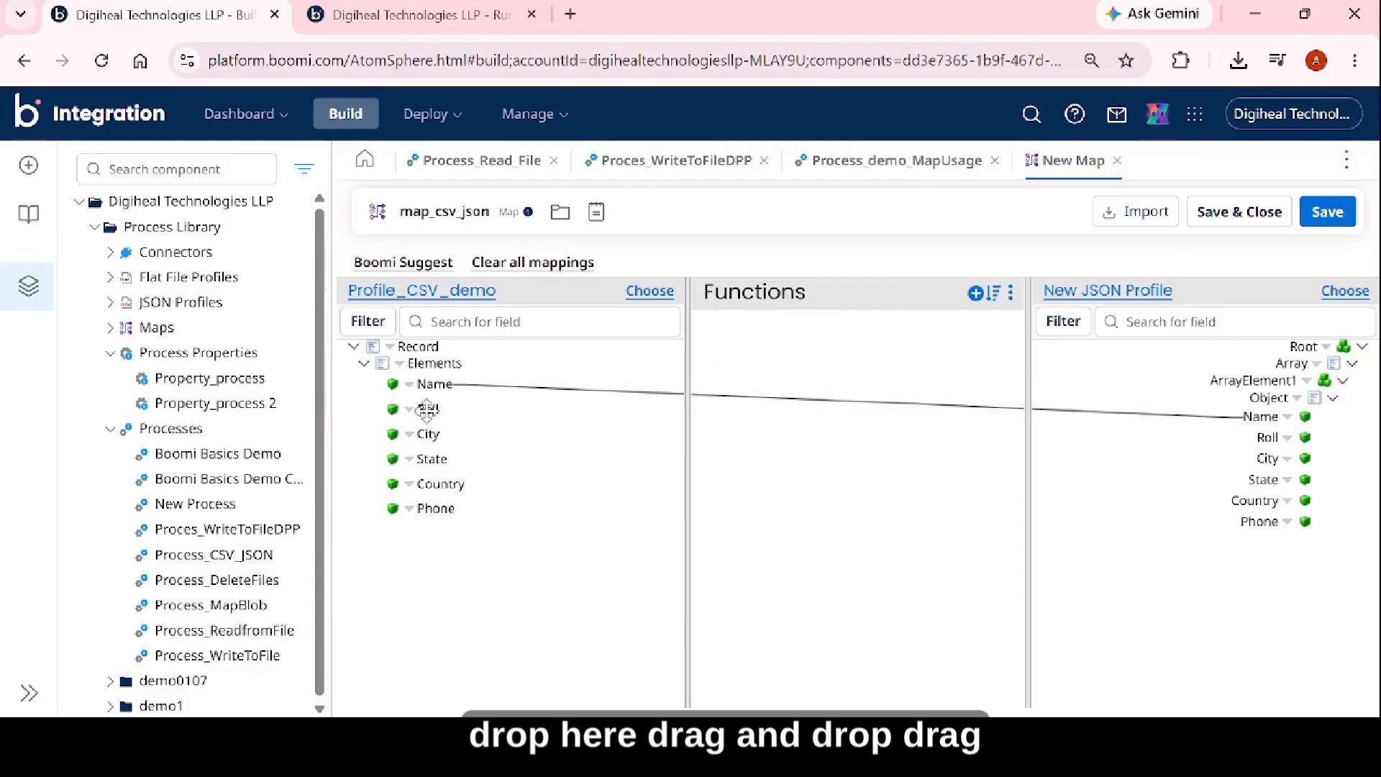
pyautogui.moveTo(509, 415); pyautogui.dragTo(1266, 440)
pyautogui.moveTo(428, 440); pyautogui.dragTo(1274, 466)
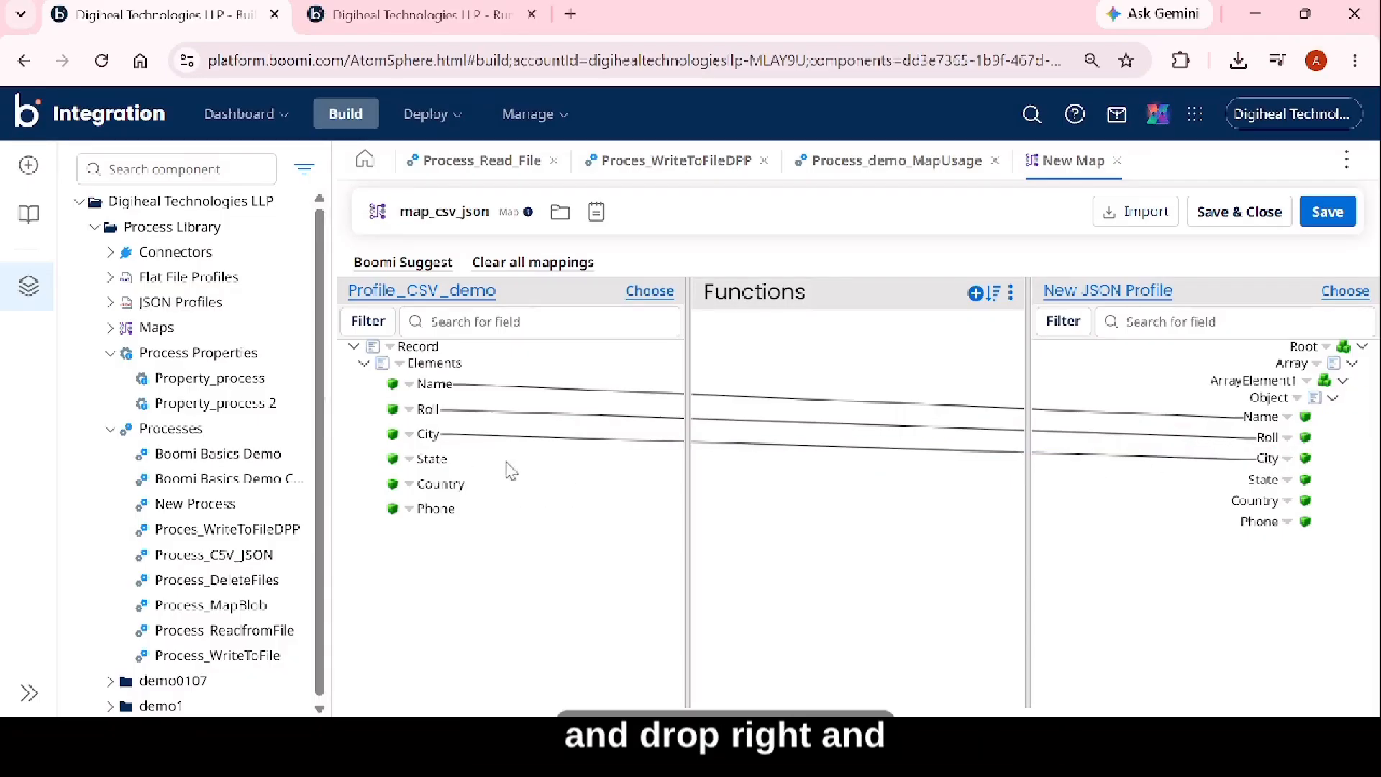
pyautogui.moveTo(431, 458); pyautogui.dragTo(1270, 483)
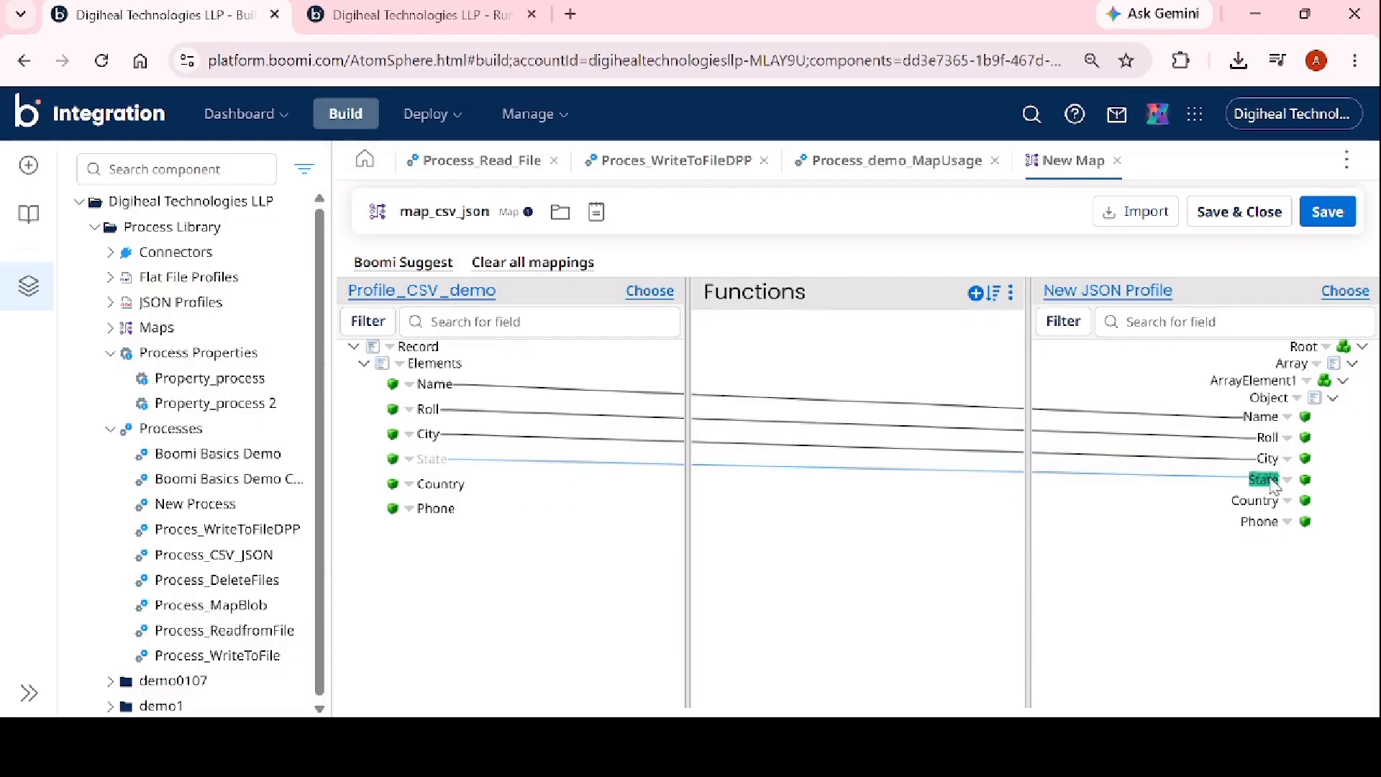
pyautogui.moveTo(440, 484); pyautogui.dragTo(1255, 500)
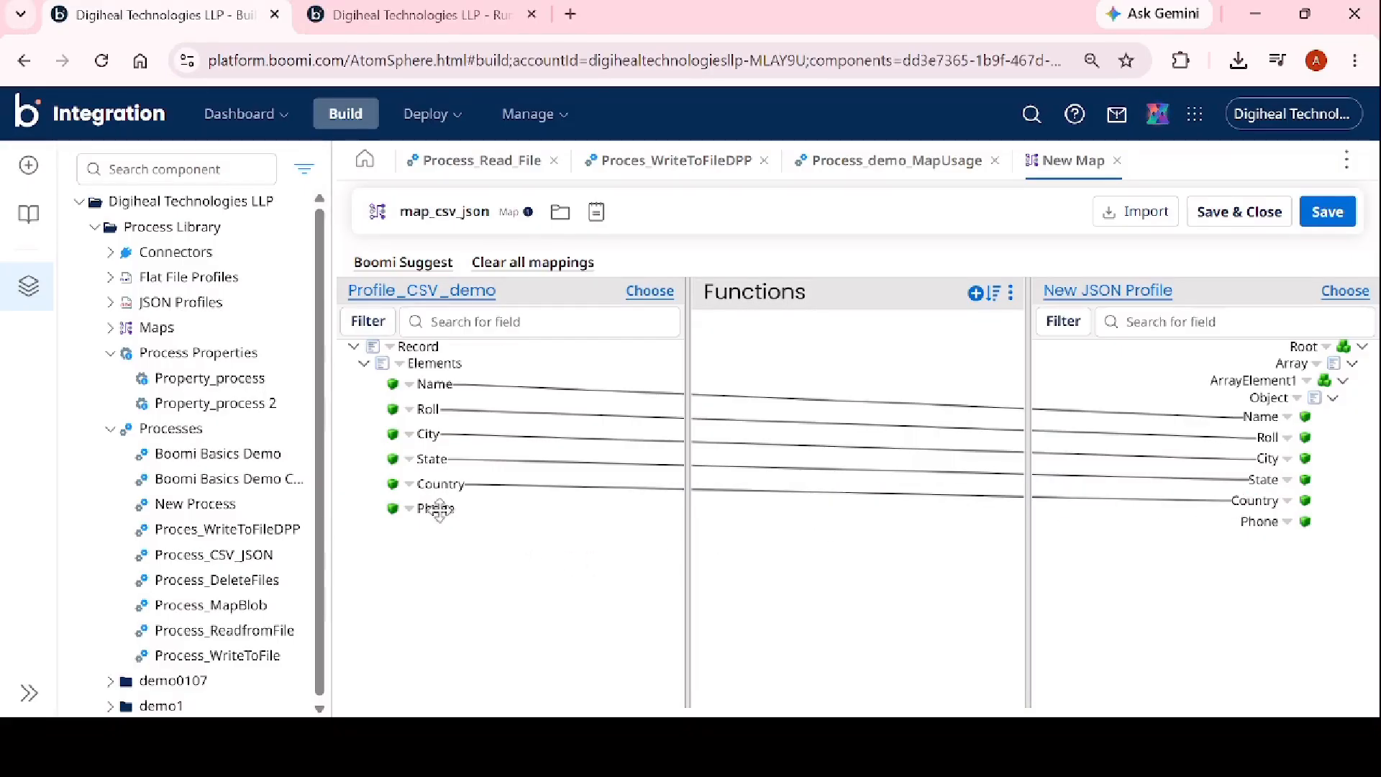
pyautogui.moveTo(436, 508); pyautogui.dragTo(1248, 530)
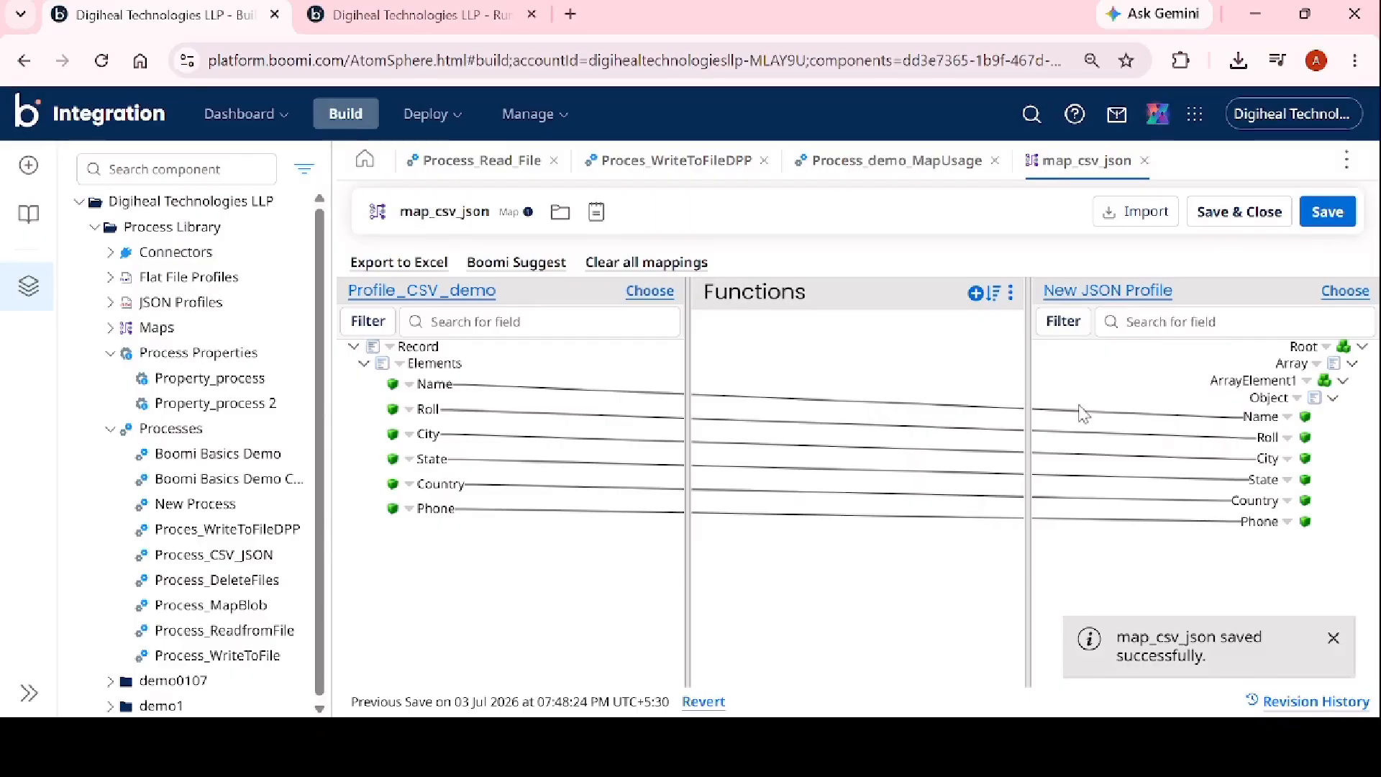
# Close the saved map, confirm the Map step with map_csv_json, and connect the Start step to it.
pyautogui.click(1239, 211)
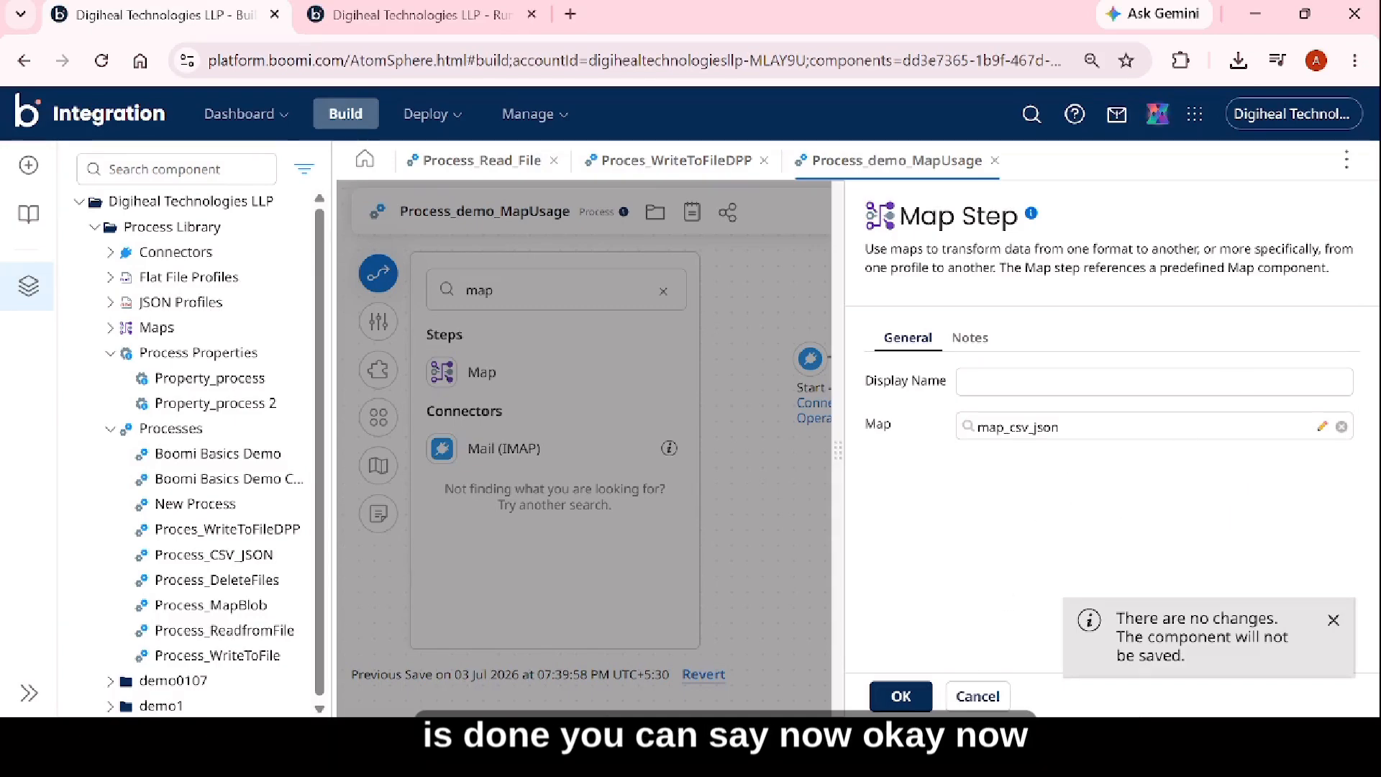
pyautogui.click(901, 696)
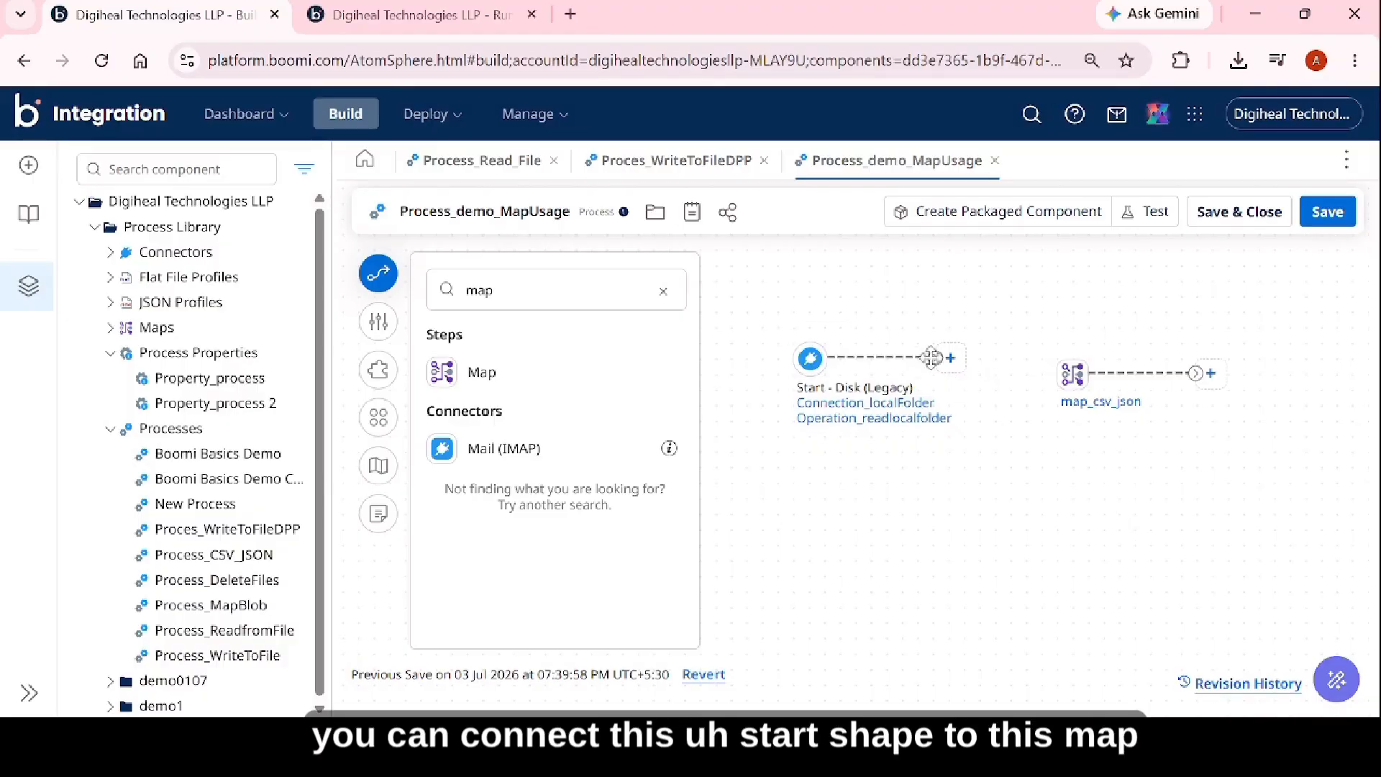
pyautogui.moveTo(935, 356); pyautogui.dragTo(1071, 379)
pyautogui.moveTo(1078, 381); pyautogui.dragTo(1075, 377)
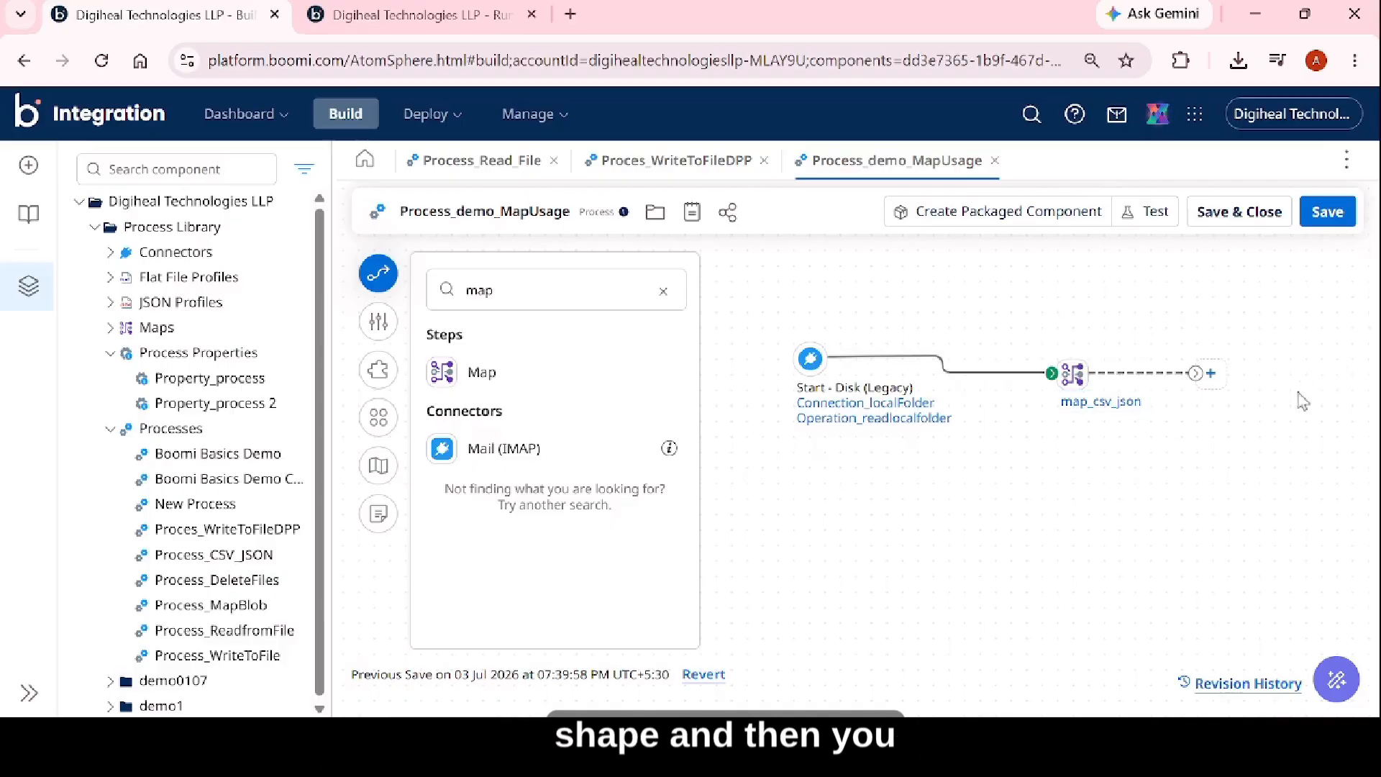
# Add a Stop step below the map_csv_json step, keeping Continue processing other execution paths enabled.
pyautogui.click(575, 288)
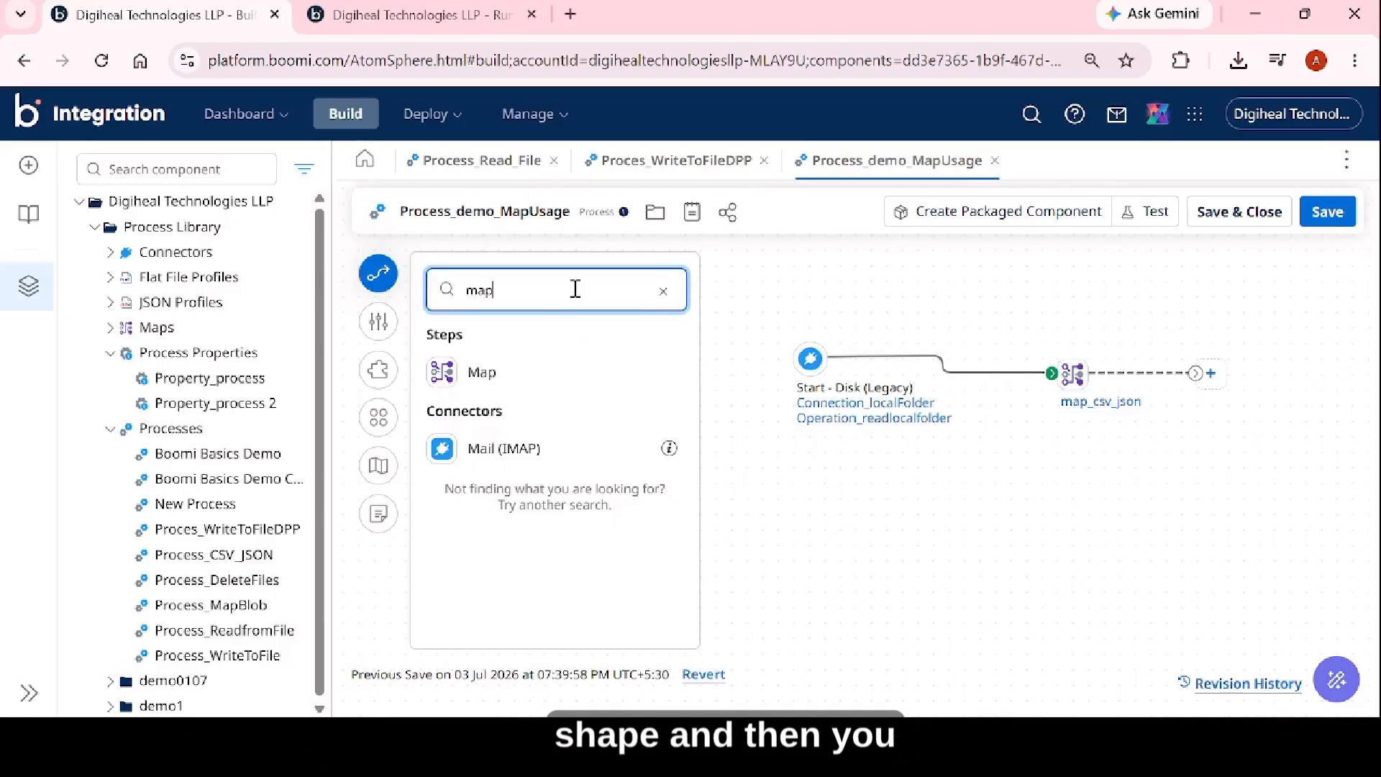
pyautogui.press('BackSpace')
pyautogui.press('BackSpace')
pyautogui.press('BackSpace')
pyautogui.write('stop')
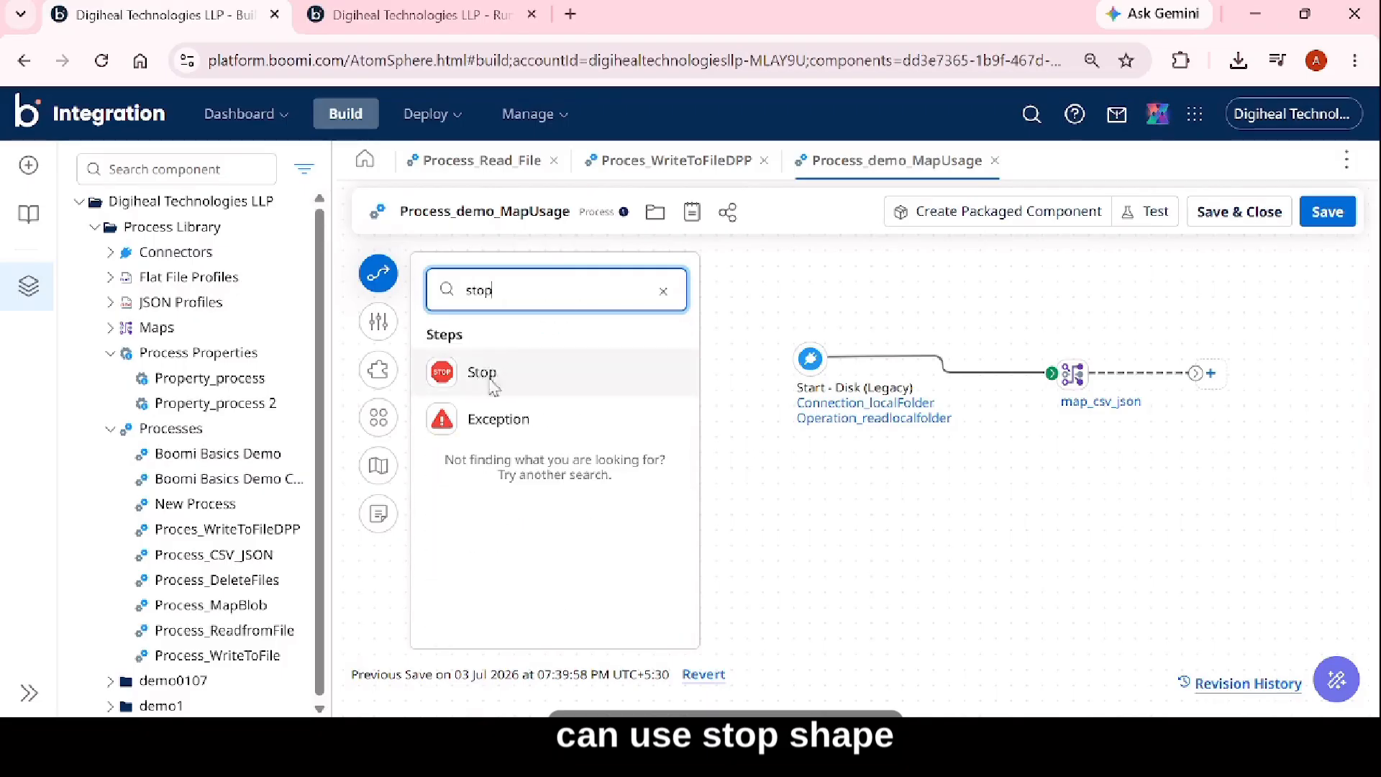
pyautogui.moveTo(442, 372); pyautogui.dragTo(1274, 475)
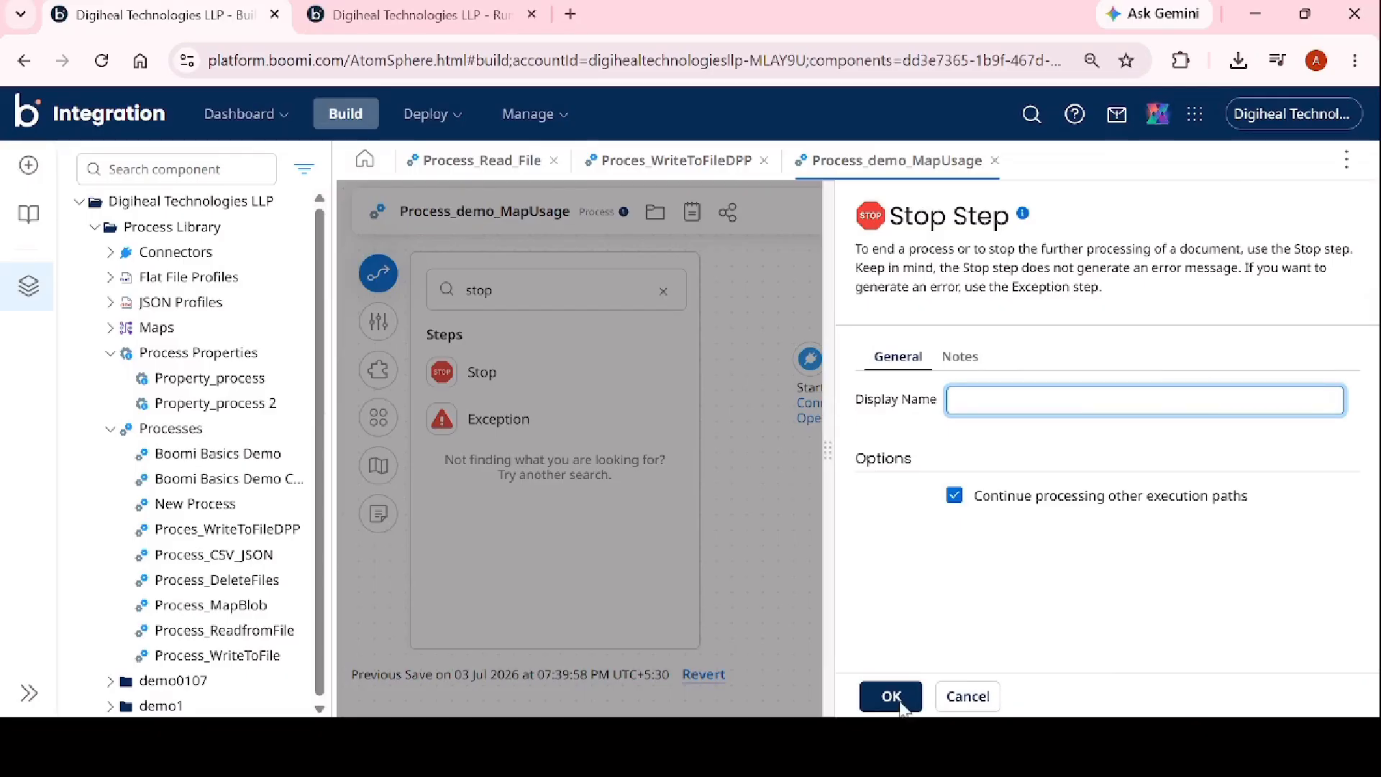
pyautogui.click(891, 696)
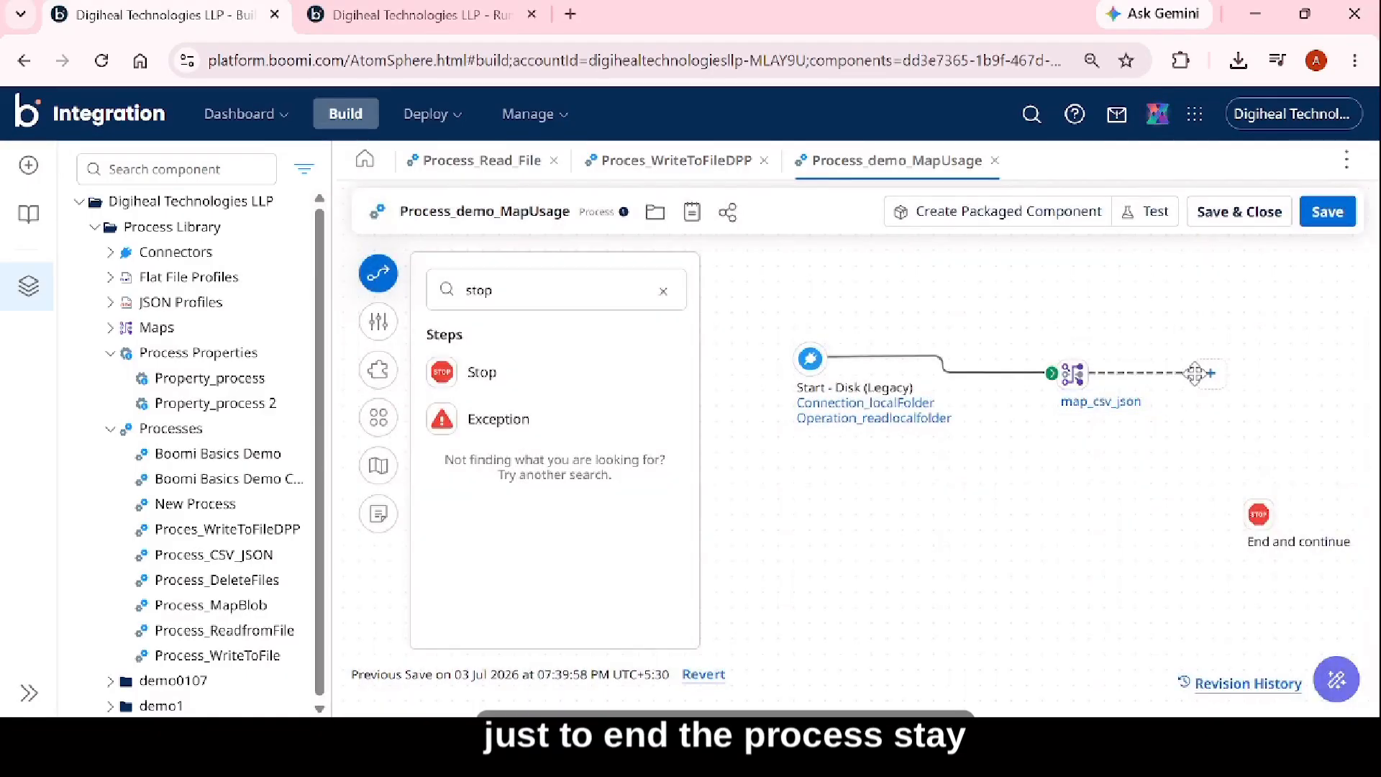
# Connect the map_csv_json step to the Stop step and save the process.
pyautogui.moveTo(1194, 373); pyautogui.dragTo(1255, 514)
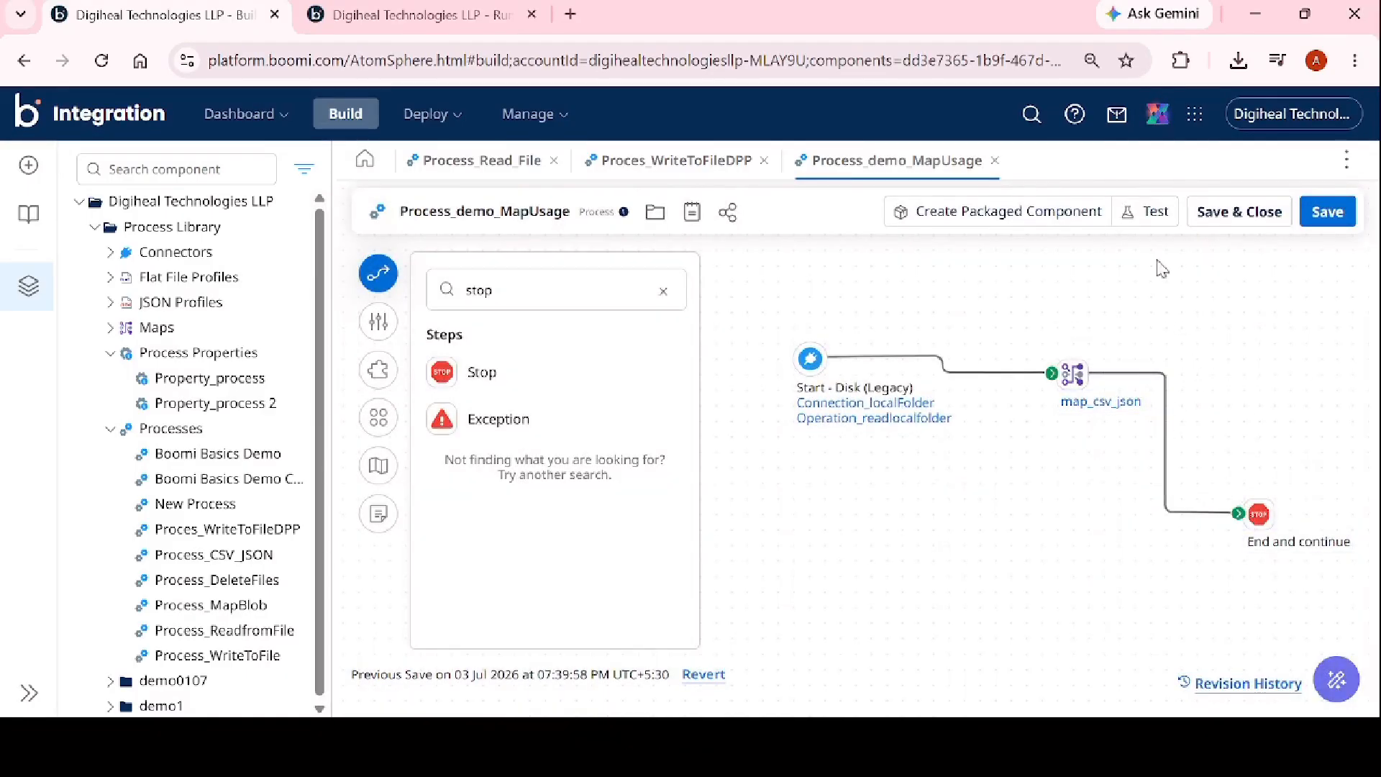
pyautogui.click(1332, 220)
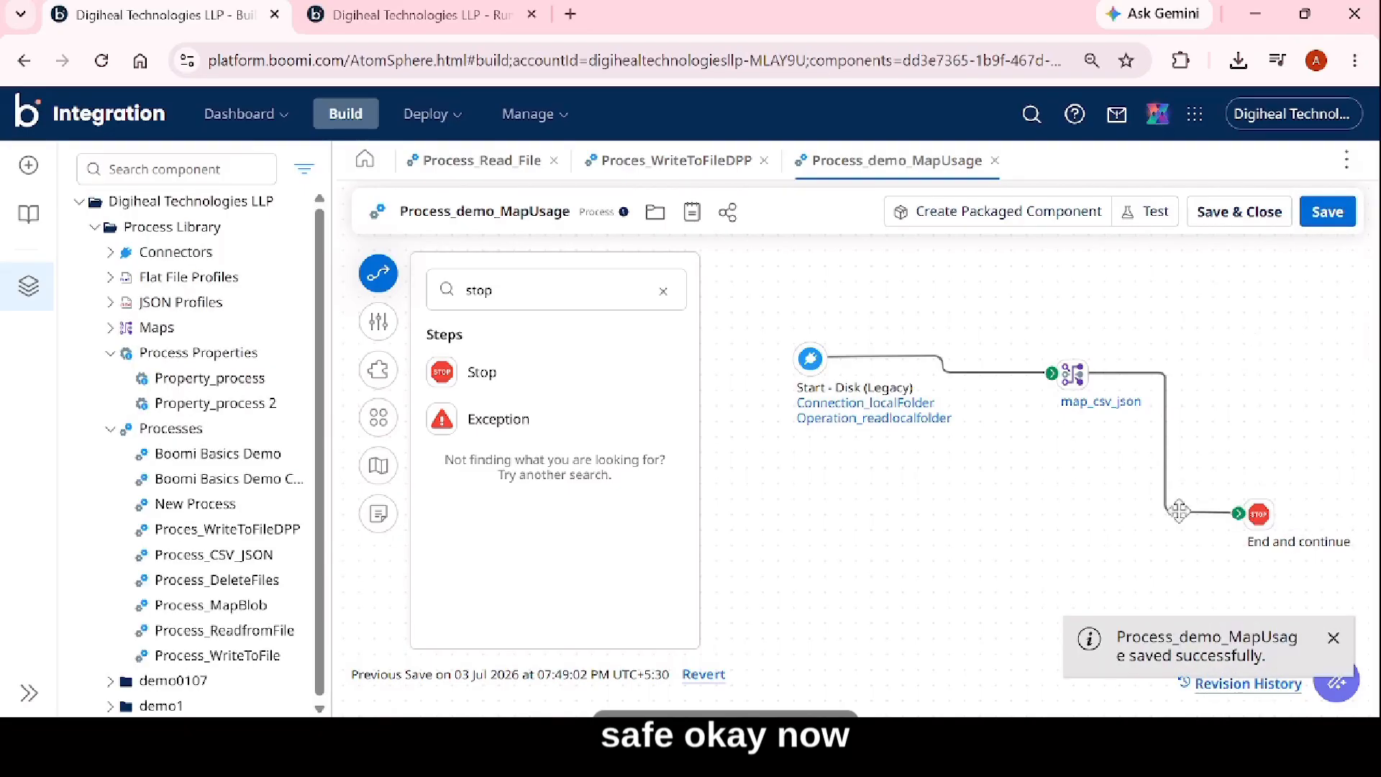
pyautogui.click(1337, 657)
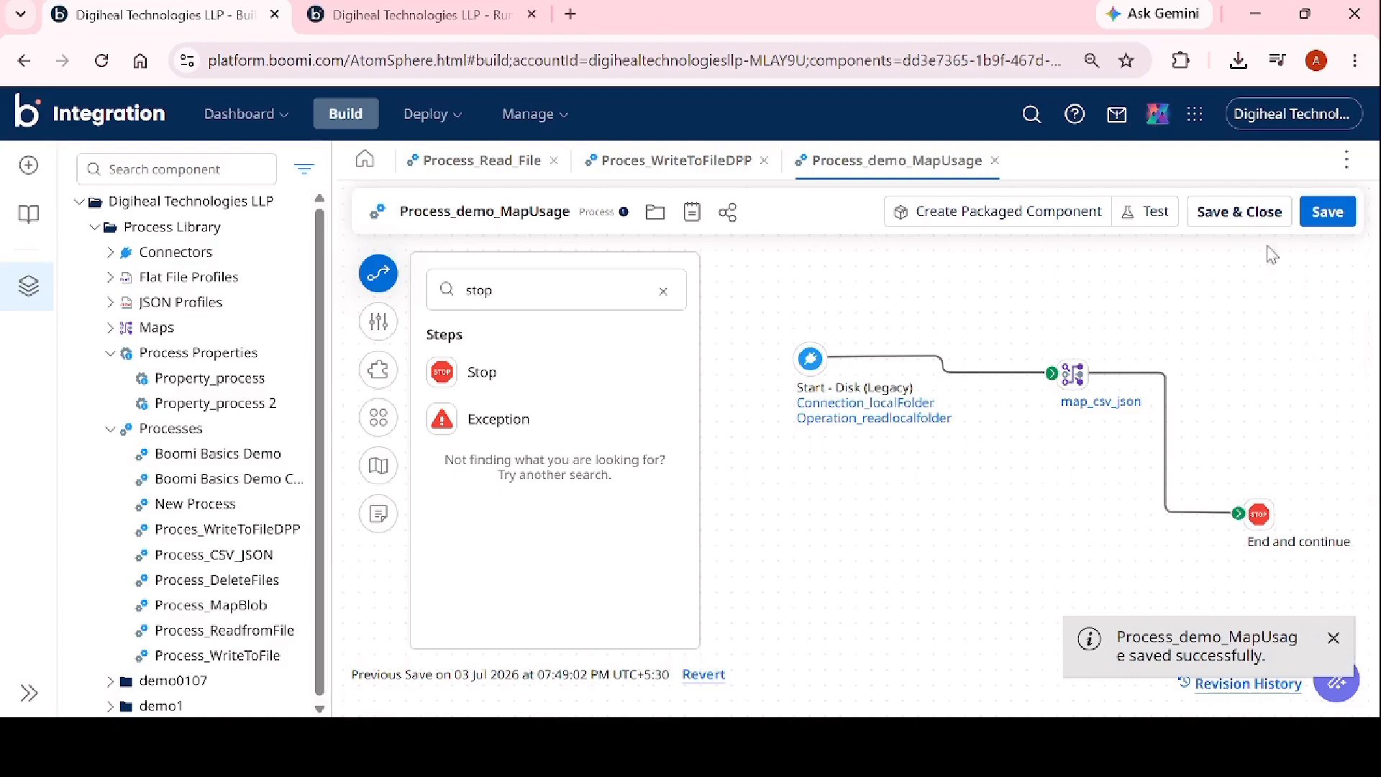
# Run a test of the process on the local runtime DESKTOP-79NKIIR.mshome.net.
pyautogui.click(1155, 216)
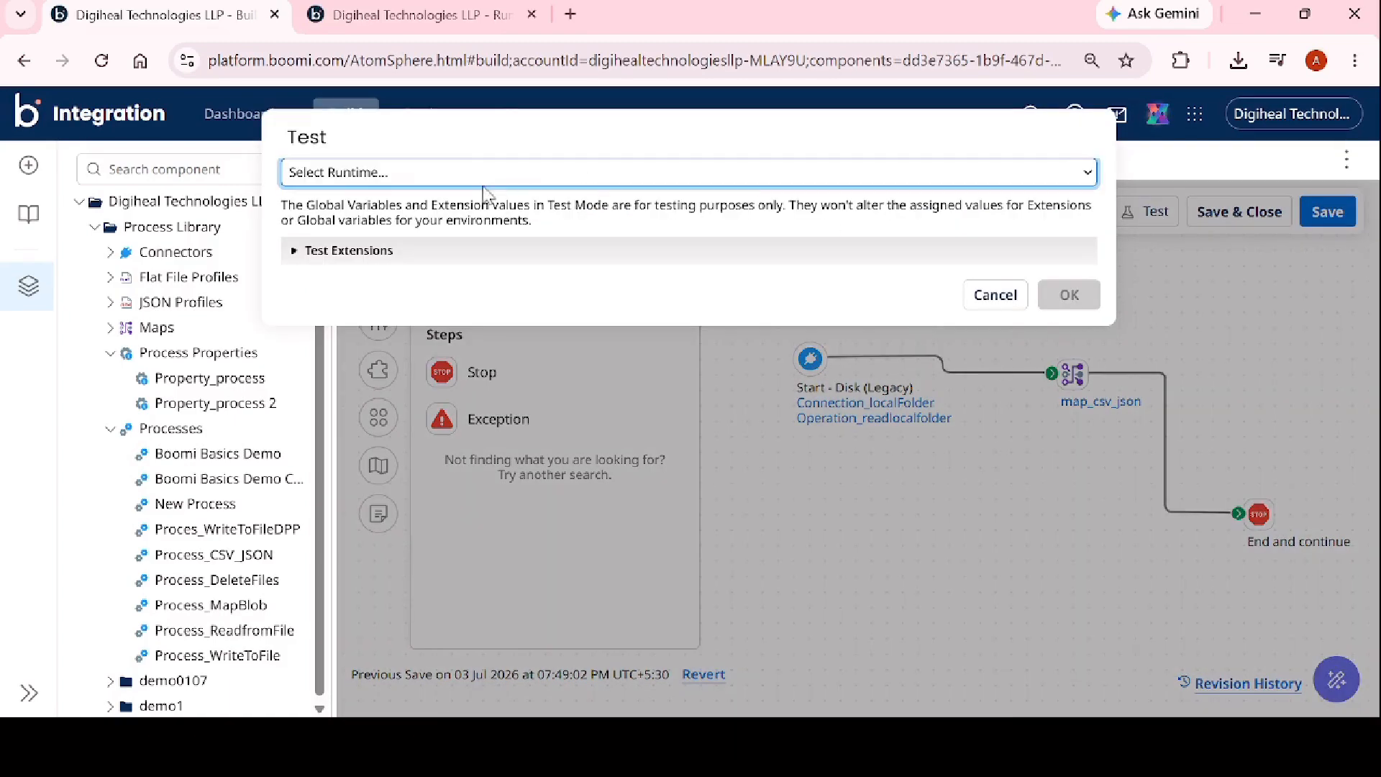
pyautogui.click(483, 176)
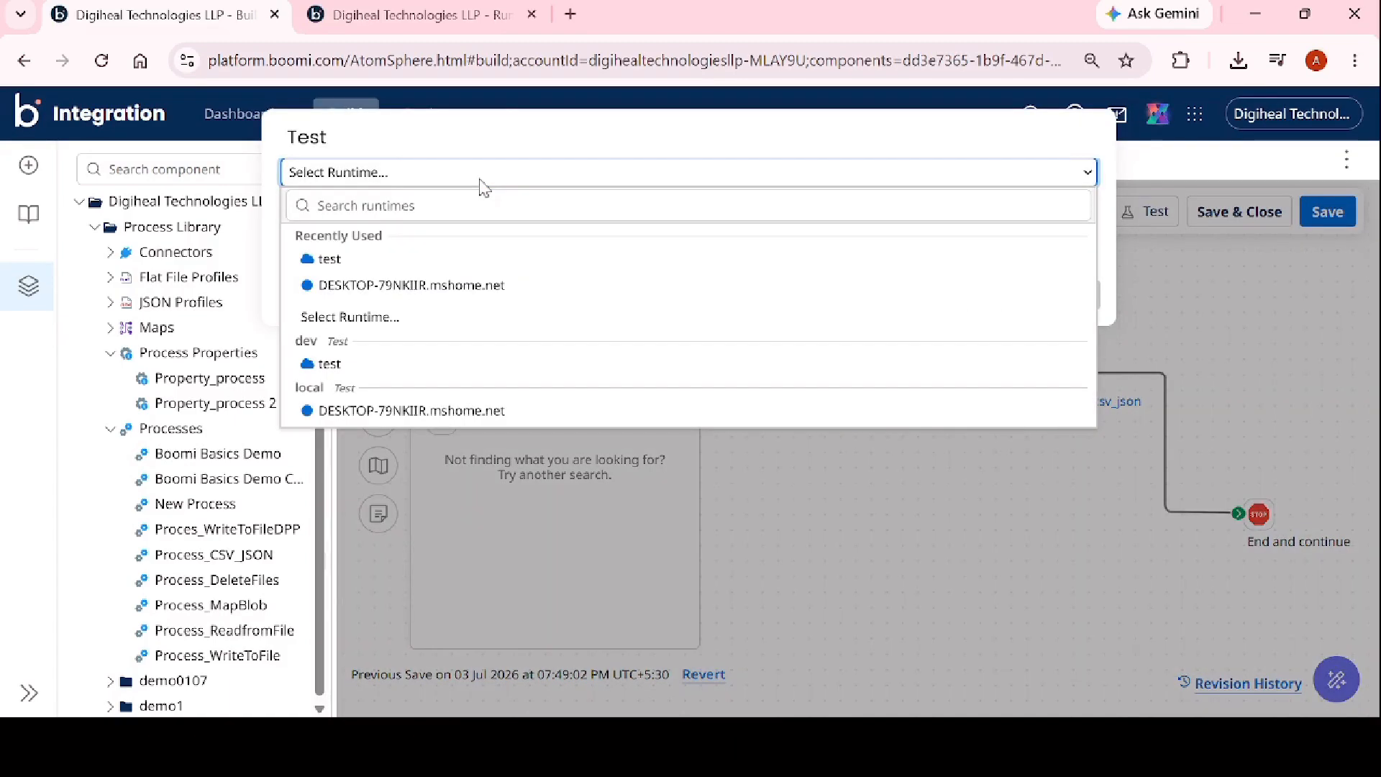
pyautogui.click(1212, 345)
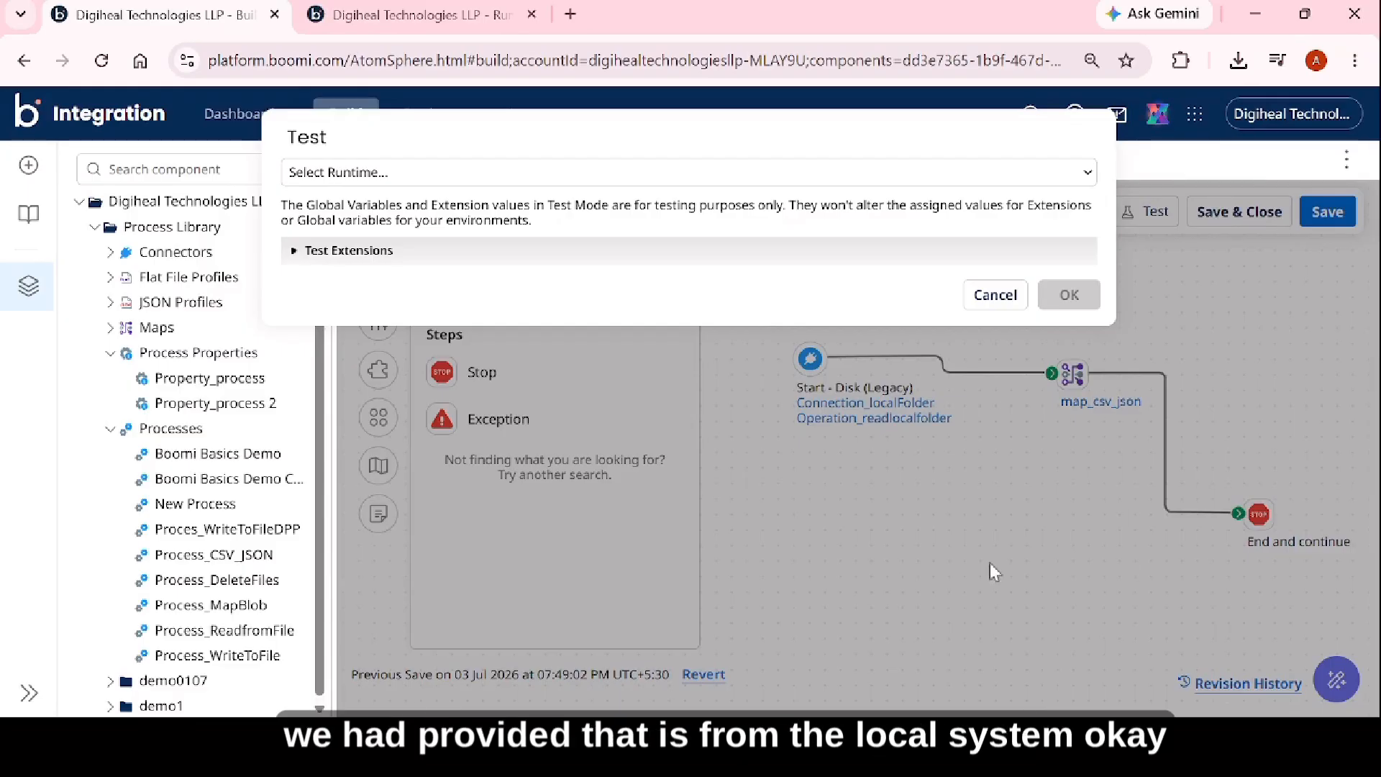
pyautogui.click(406, 174)
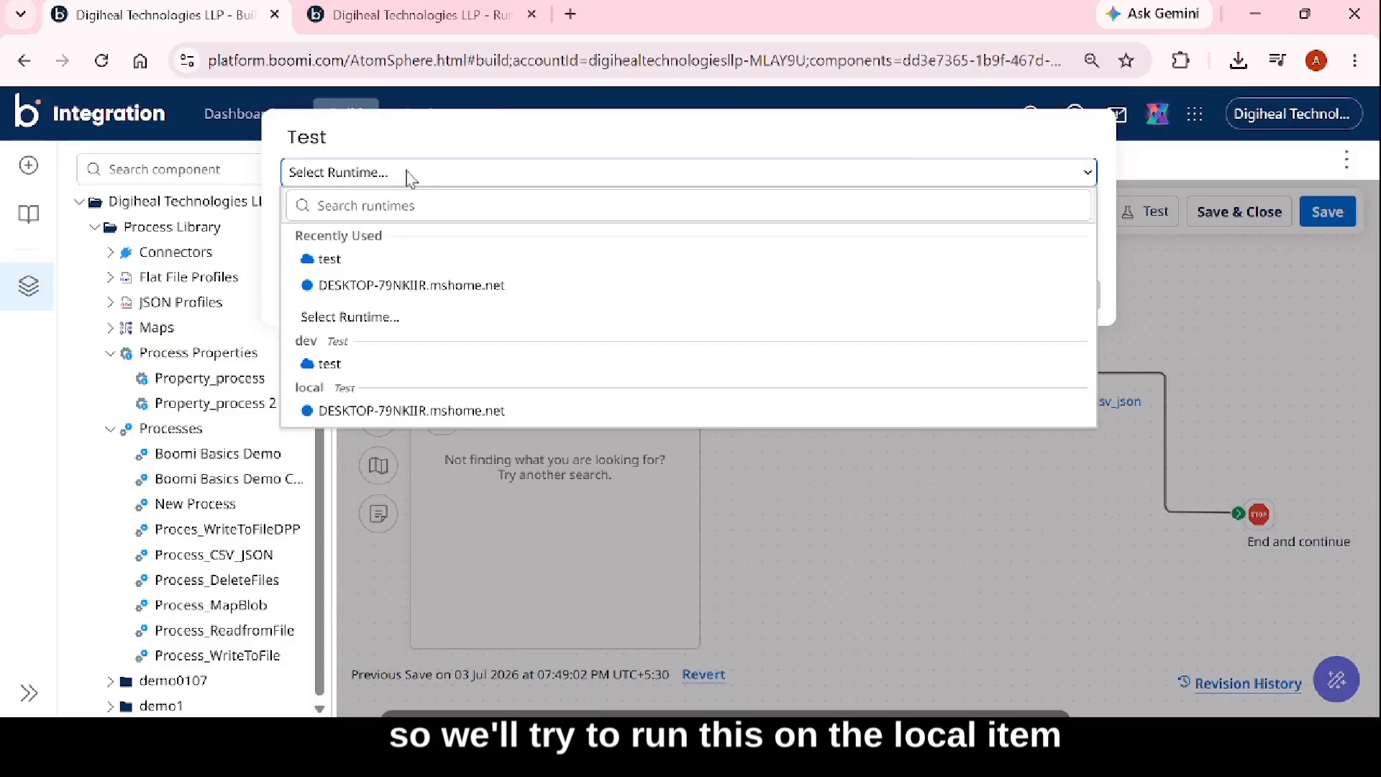
pyautogui.click(384, 287)
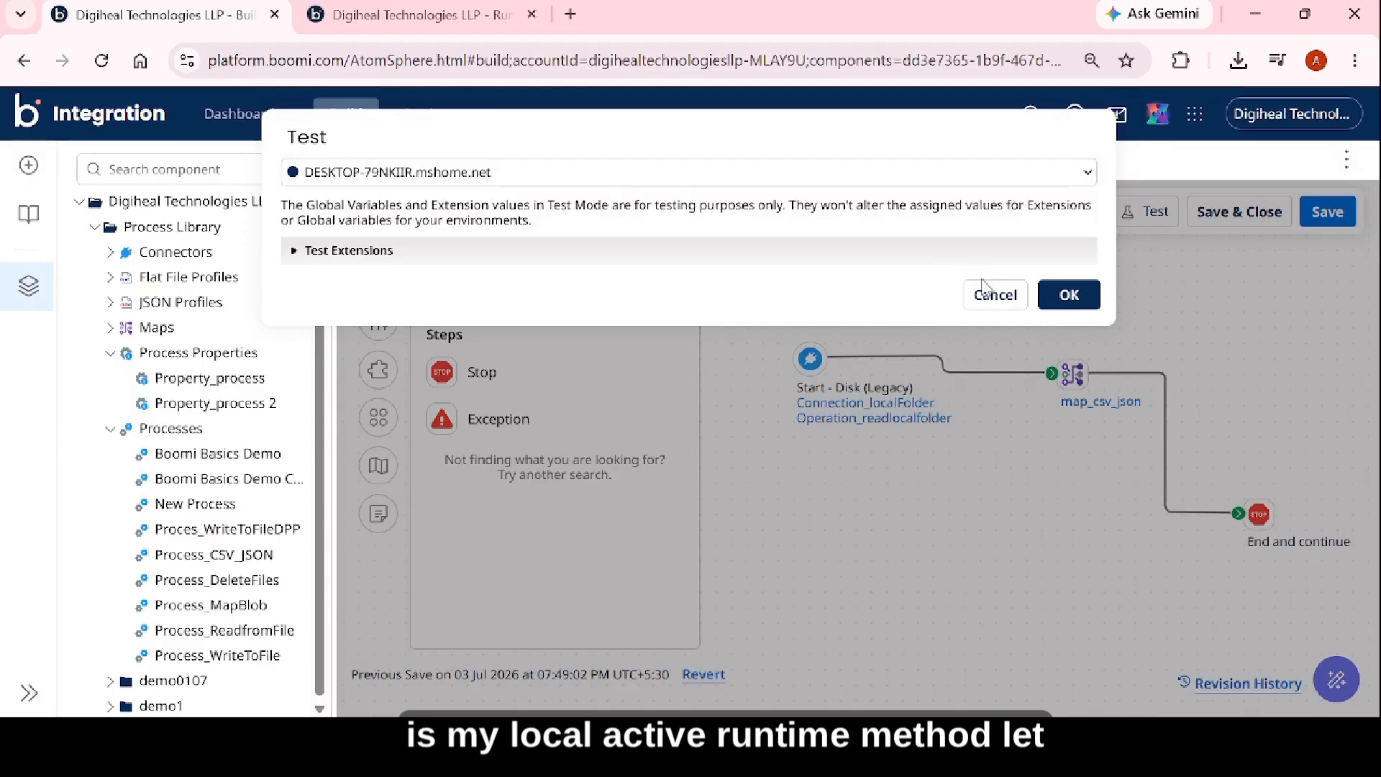
pyautogui.click(1070, 296)
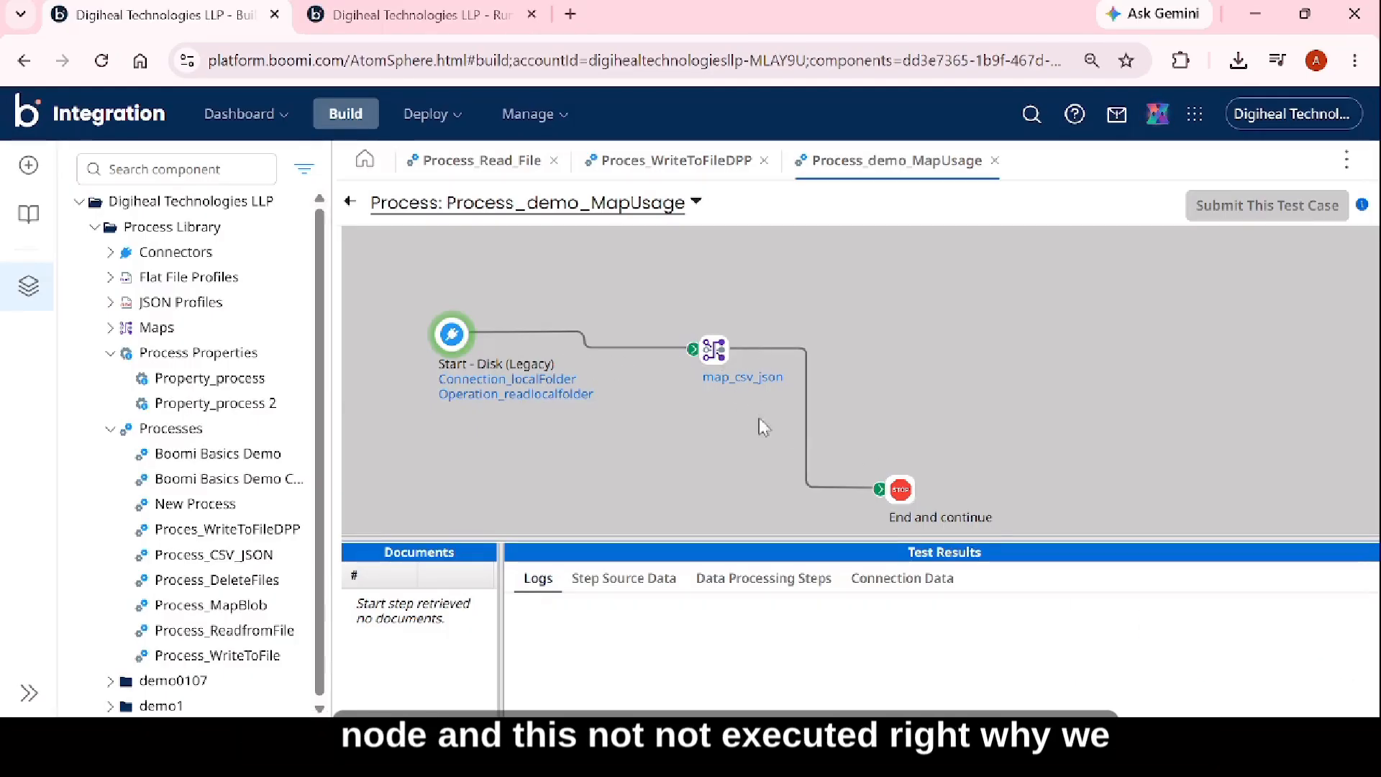
# Examine the Start step's test results and the base process log to see how files in the local folder were matched.
pyautogui.click(460, 339)
pyautogui.click(647, 578)
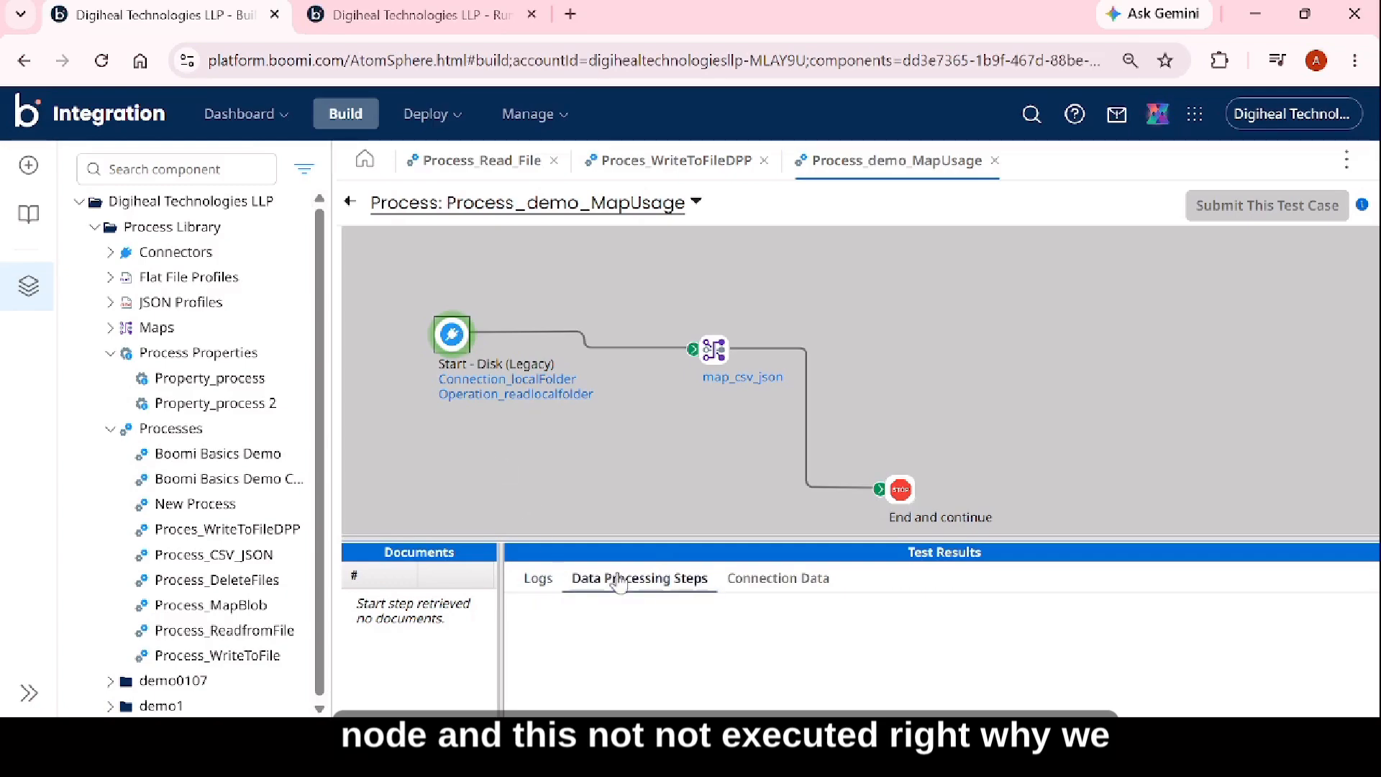
pyautogui.click(796, 579)
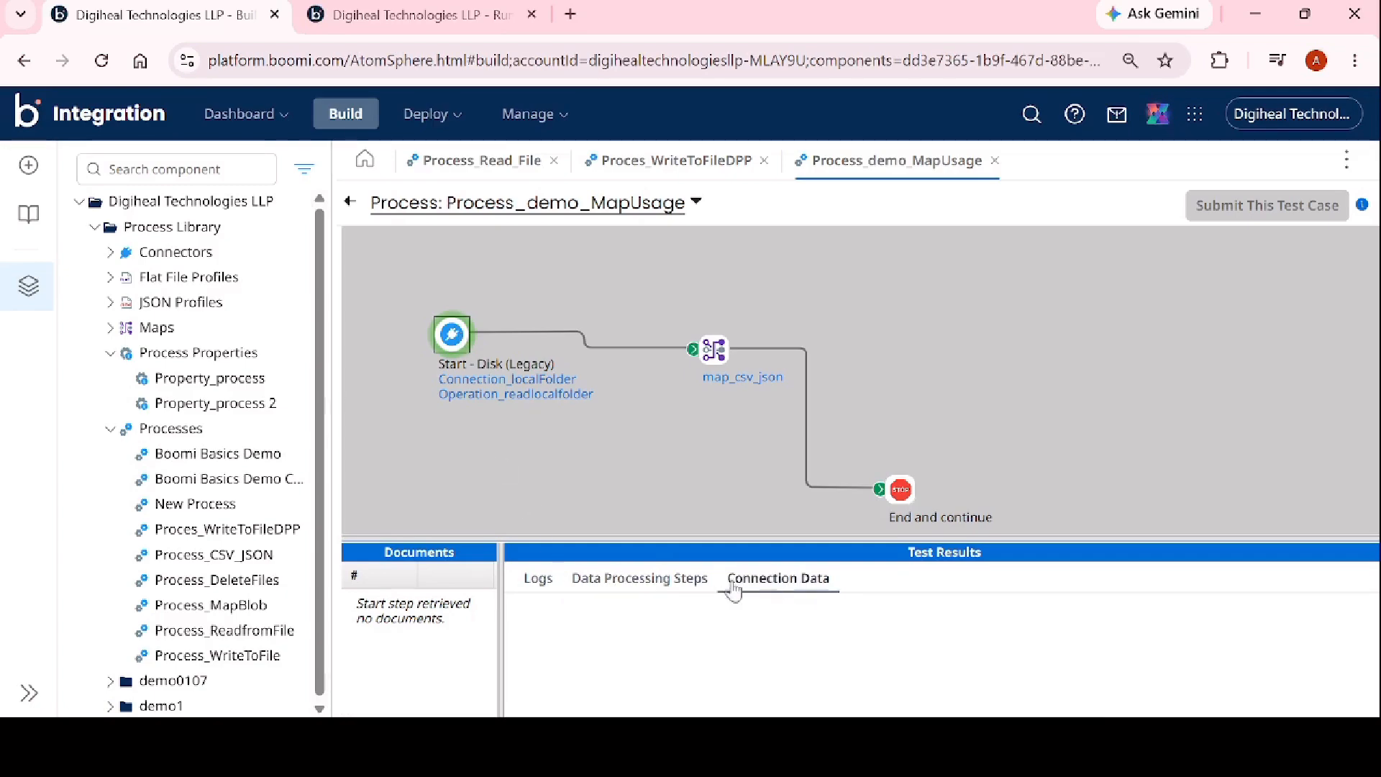
pyautogui.click(538, 578)
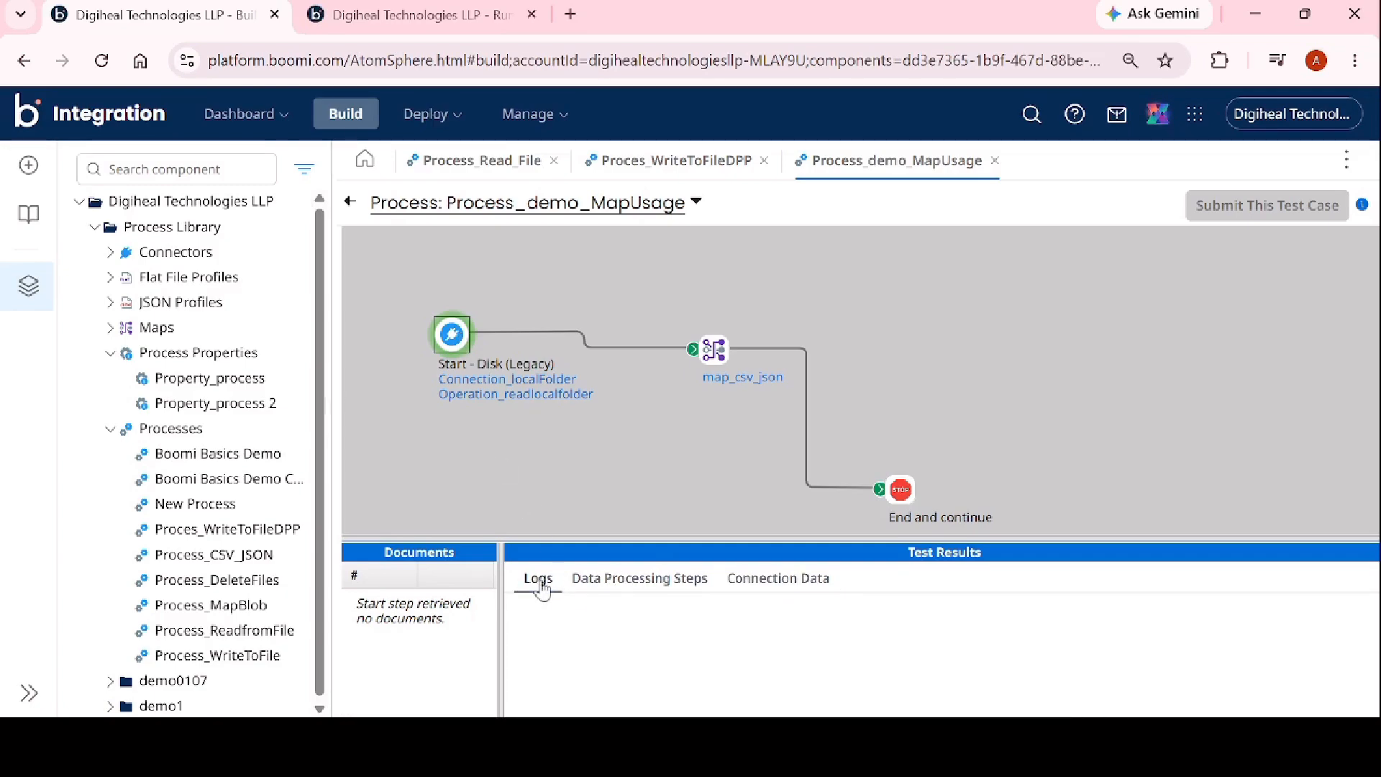
pyautogui.click(764, 583)
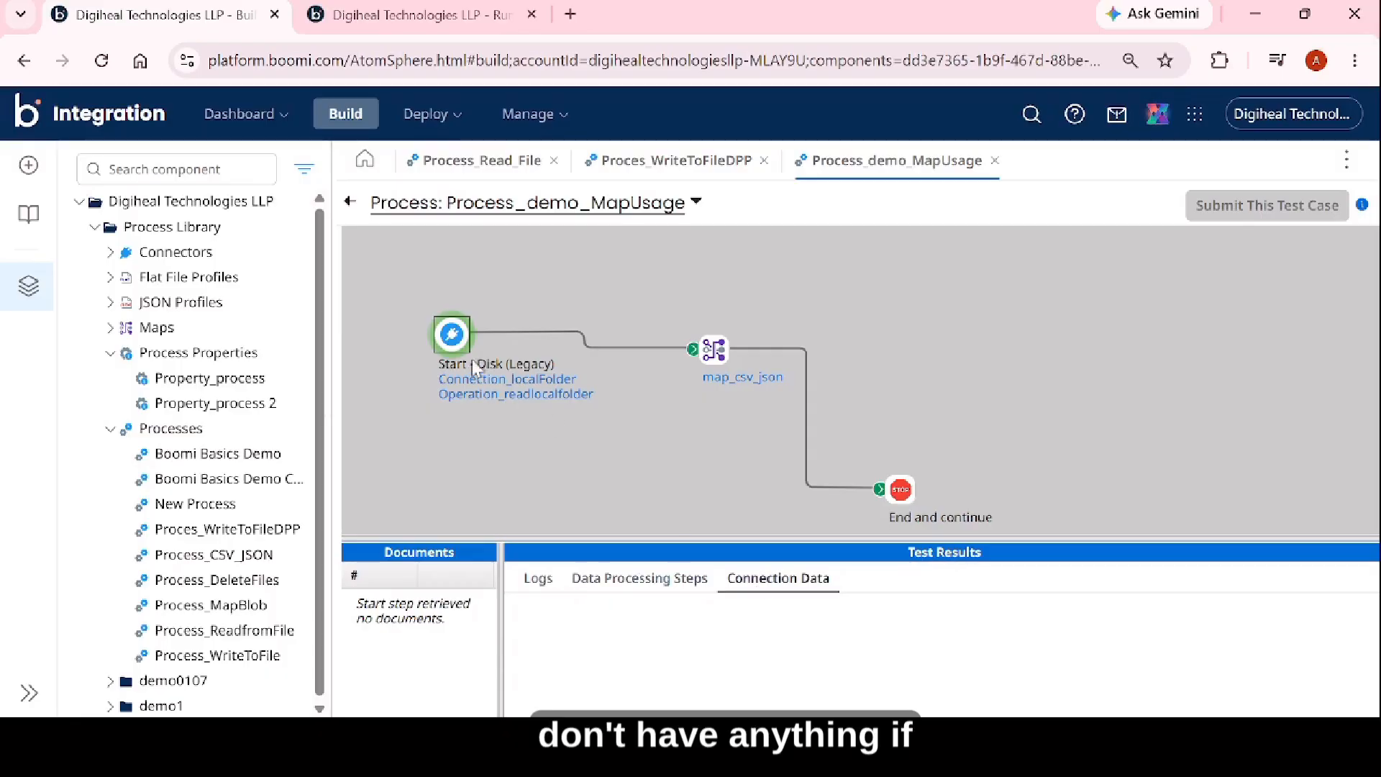
pyautogui.click(695, 203)
pyautogui.click(431, 237)
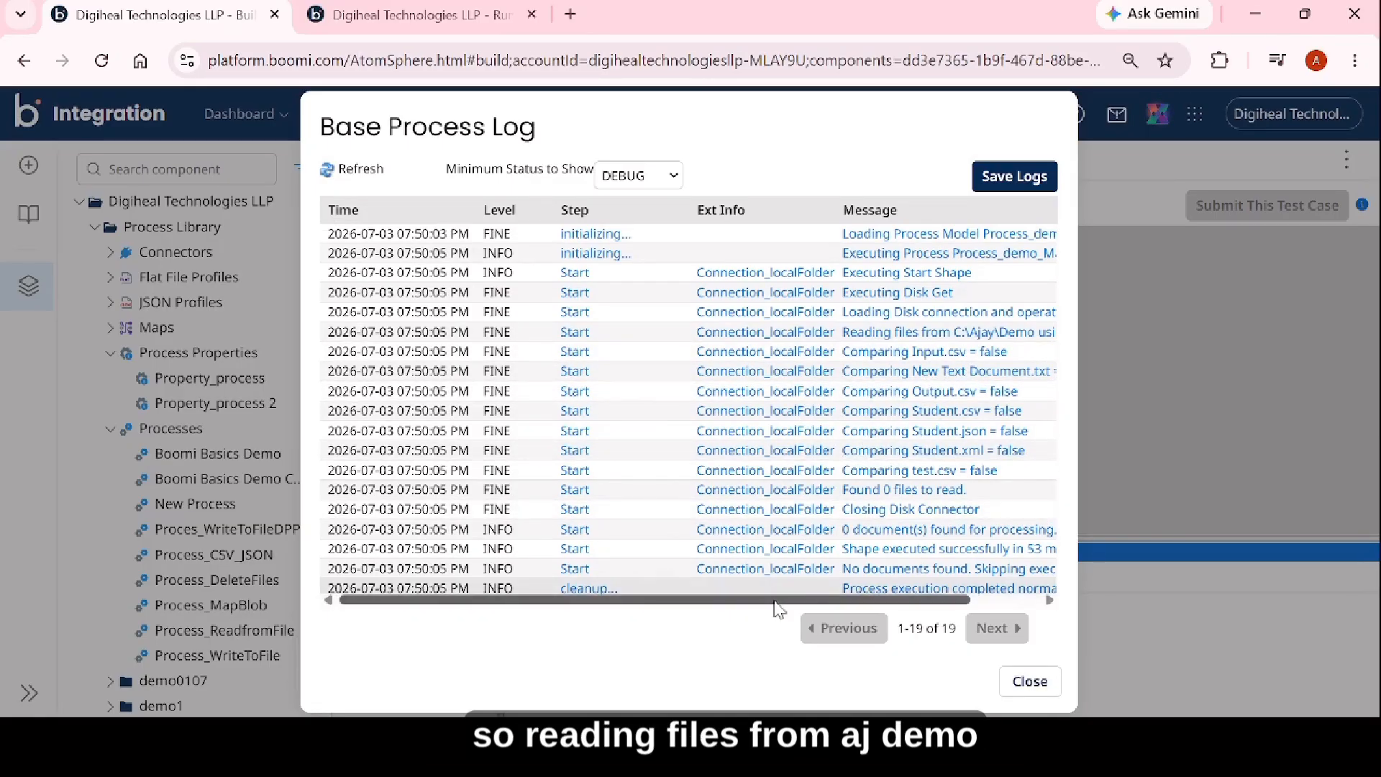
pyautogui.moveTo(780, 606); pyautogui.dragTo(907, 608)
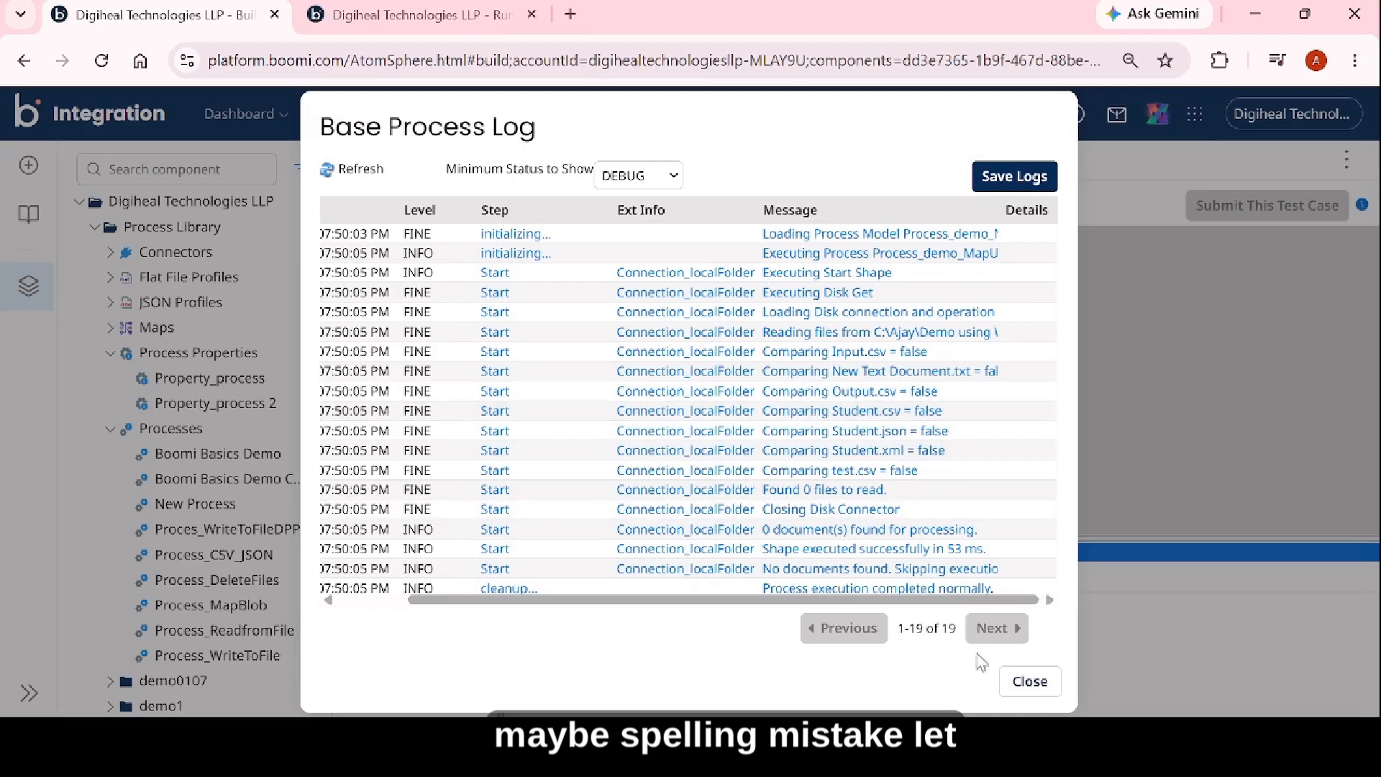
pyautogui.click(1029, 681)
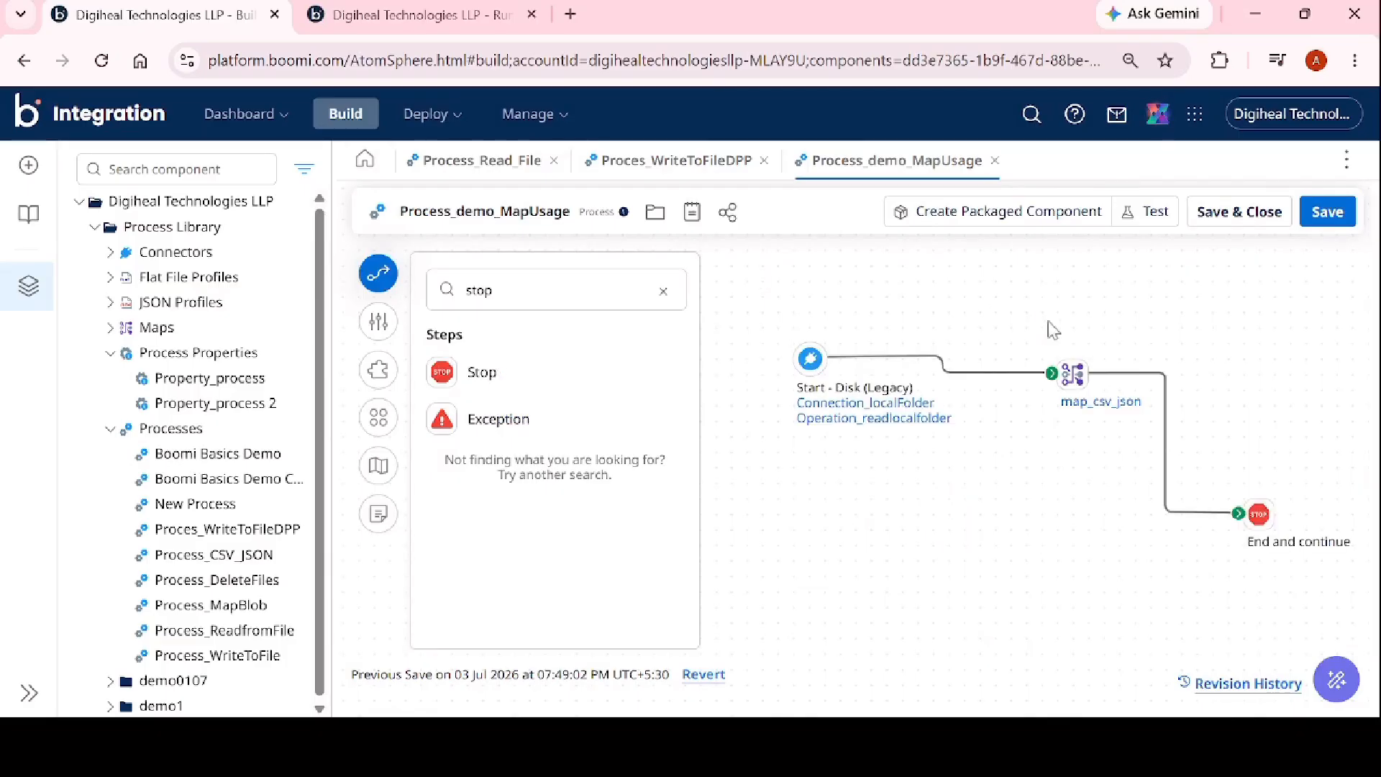
# Set the File Filter of Operation_readlocalfolder to Student.csv, then save and close the operation.
pyautogui.moveTo(1086, 385)
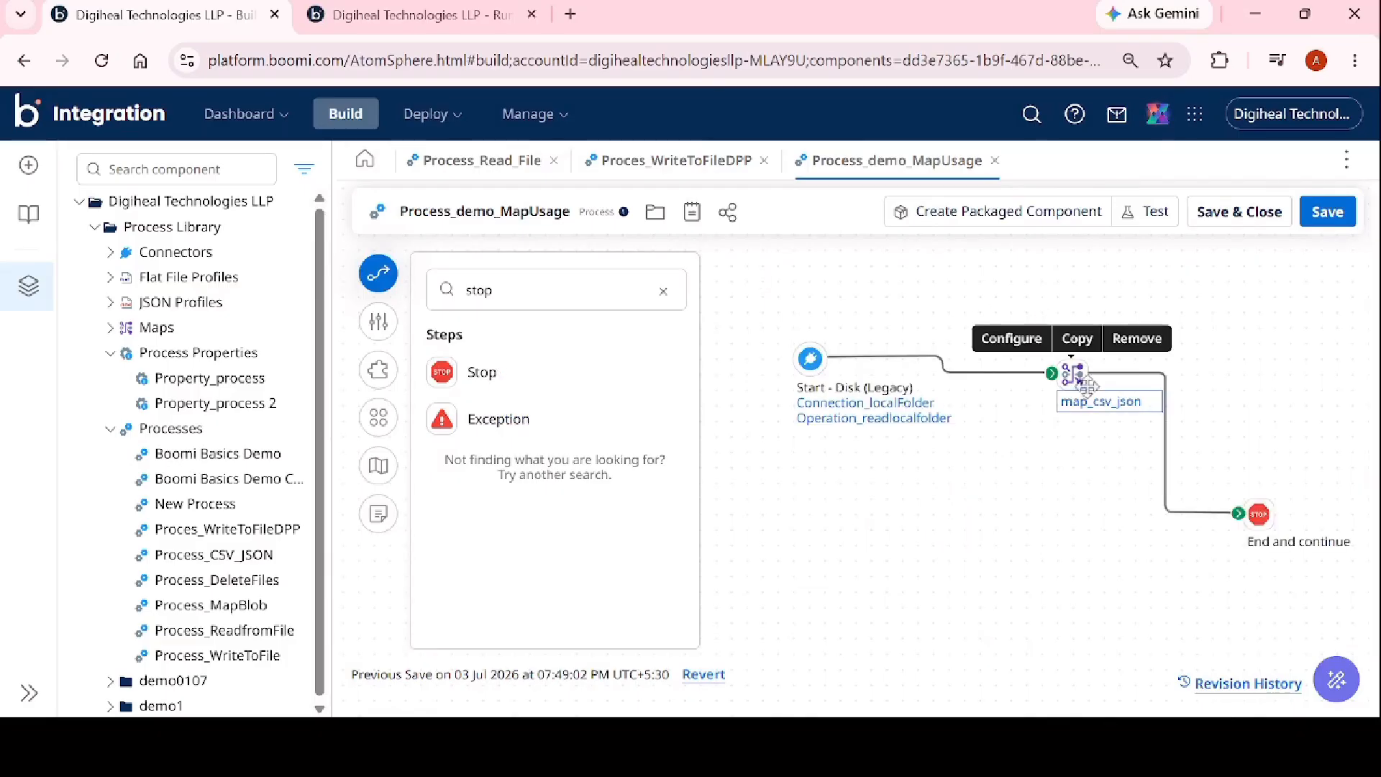
pyautogui.moveTo(928, 429)
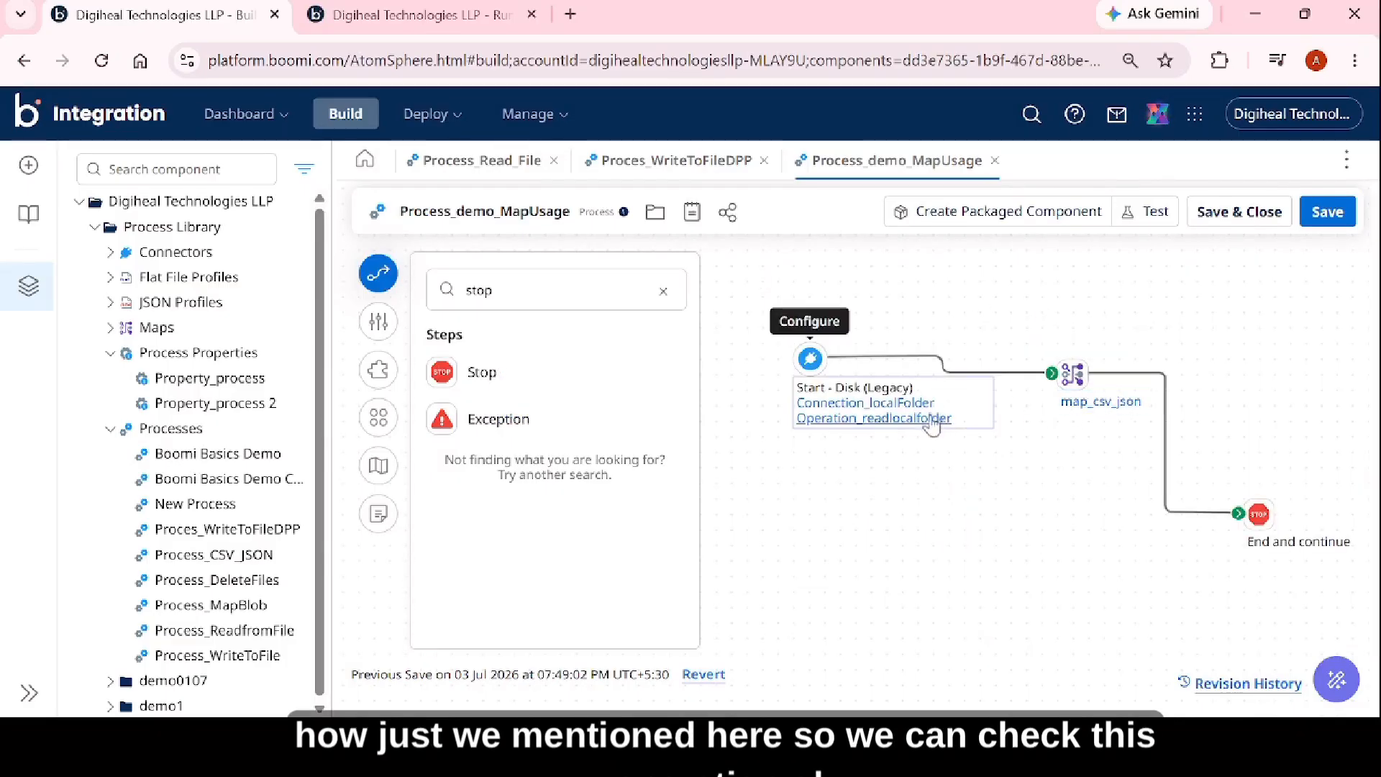
pyautogui.click(836, 423)
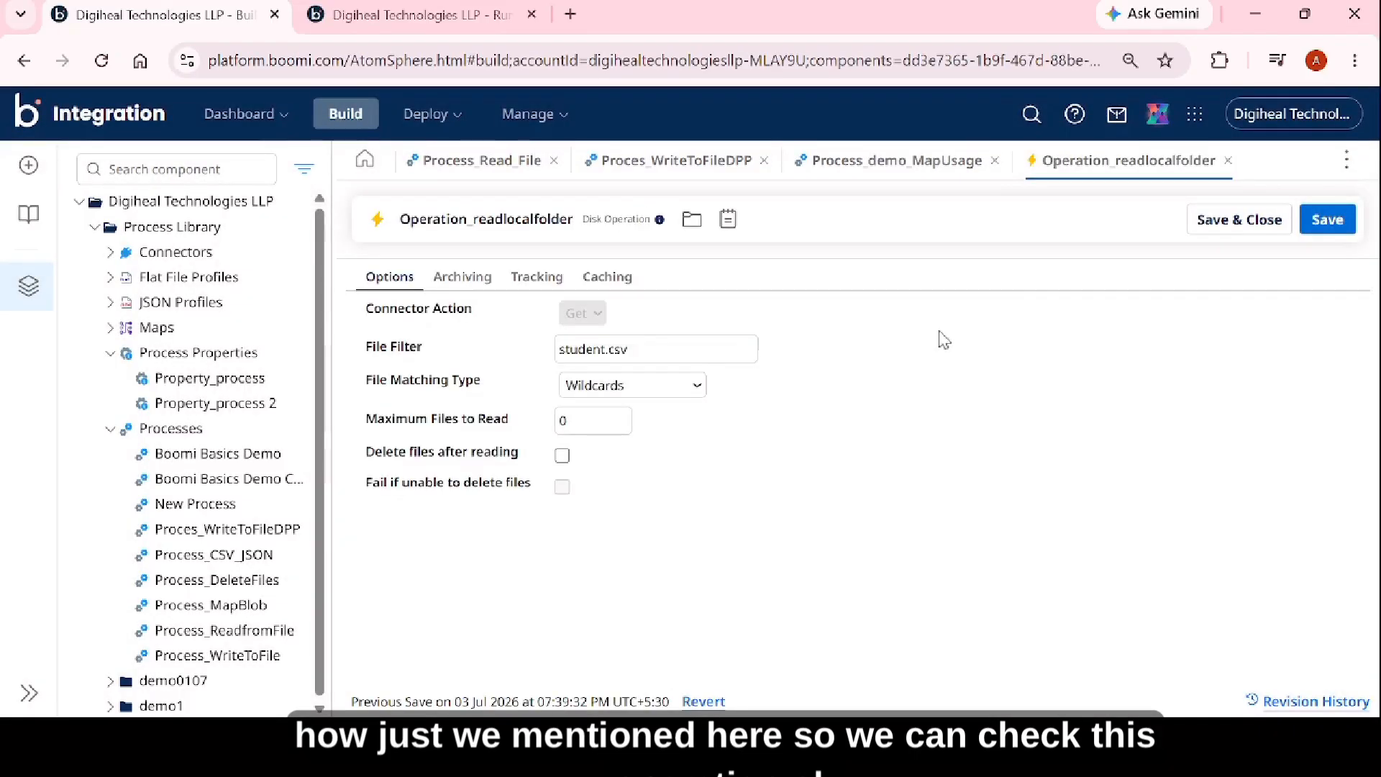
pyautogui.click(567, 348)
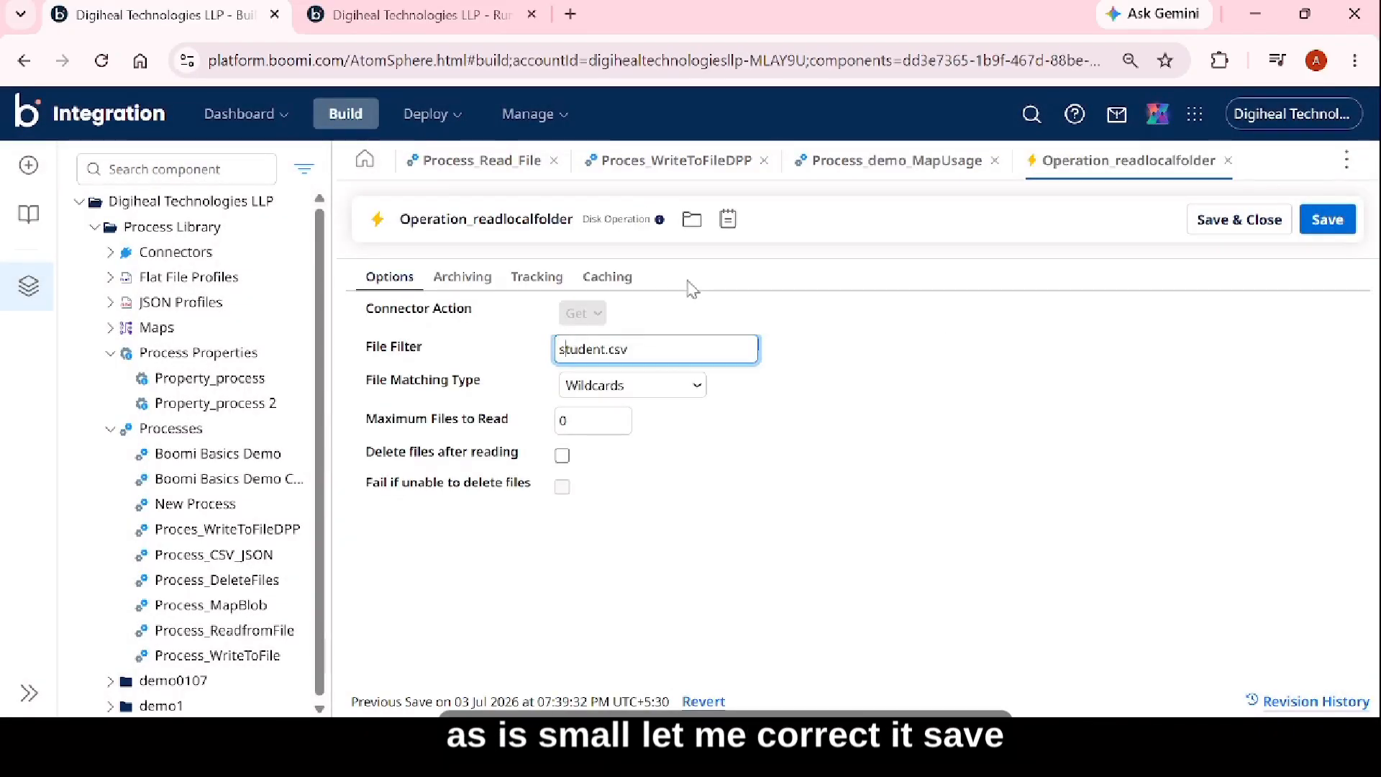
pyautogui.press('BackSpace')
pyautogui.write('S')
pyautogui.click(1273, 227)
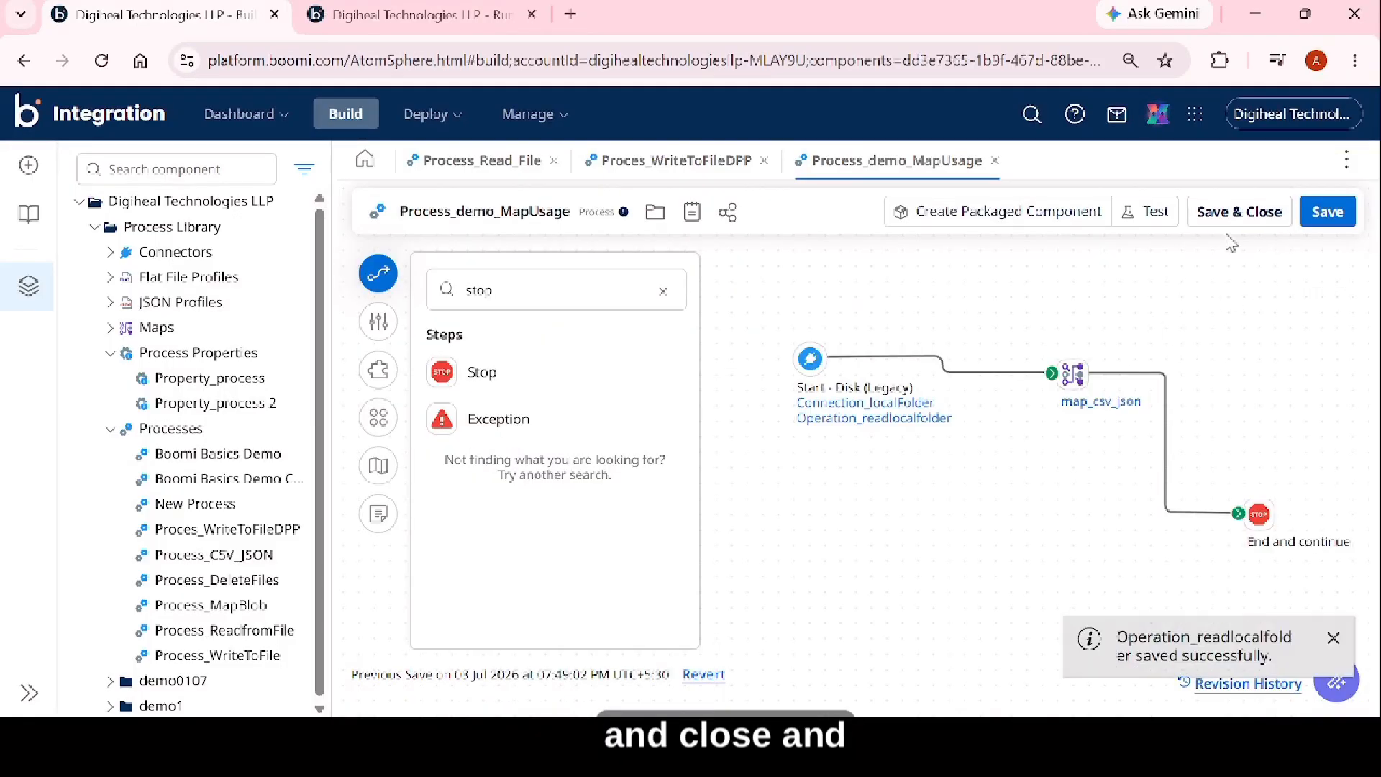
# Save the process and start a new test on the DESKTOP-79NKIIR.mshome.net runtime.
pyautogui.click(1327, 211)
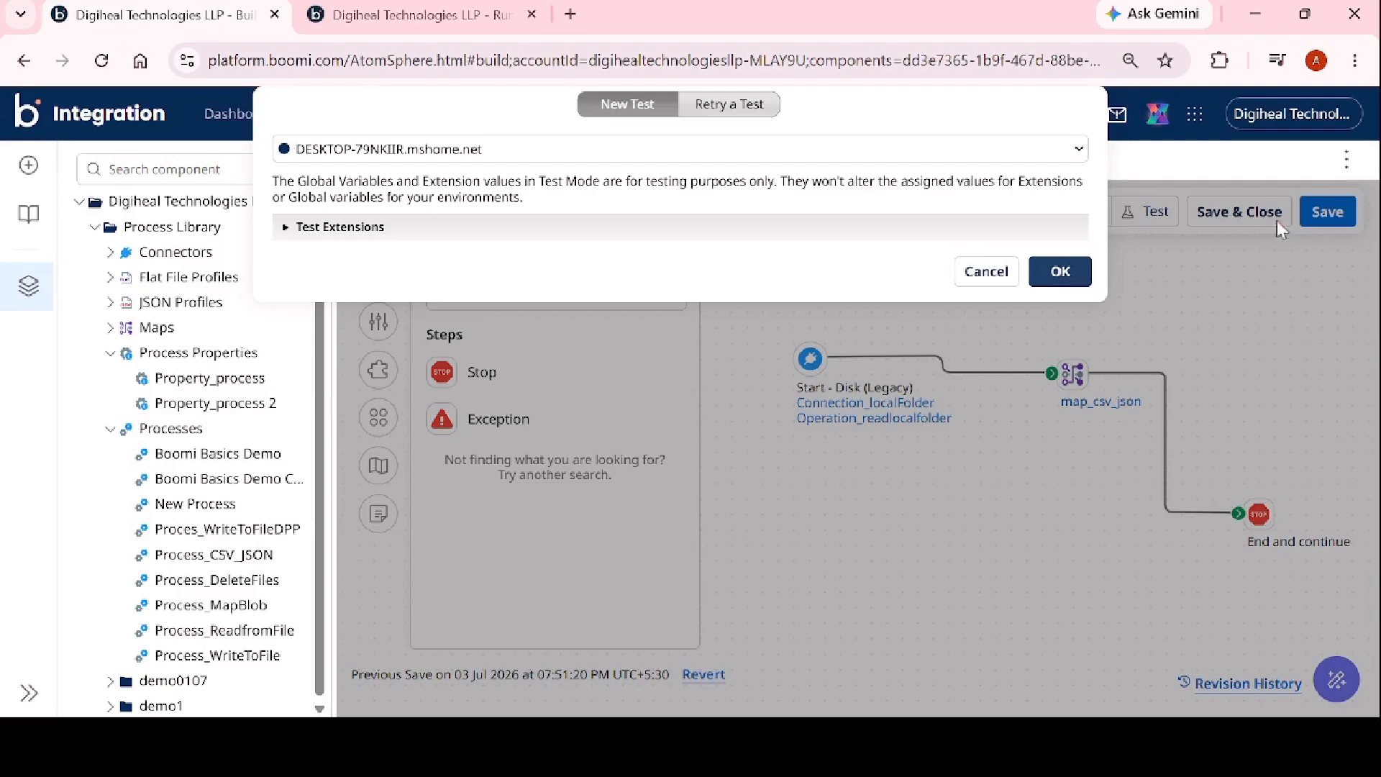
pyautogui.press('Return')
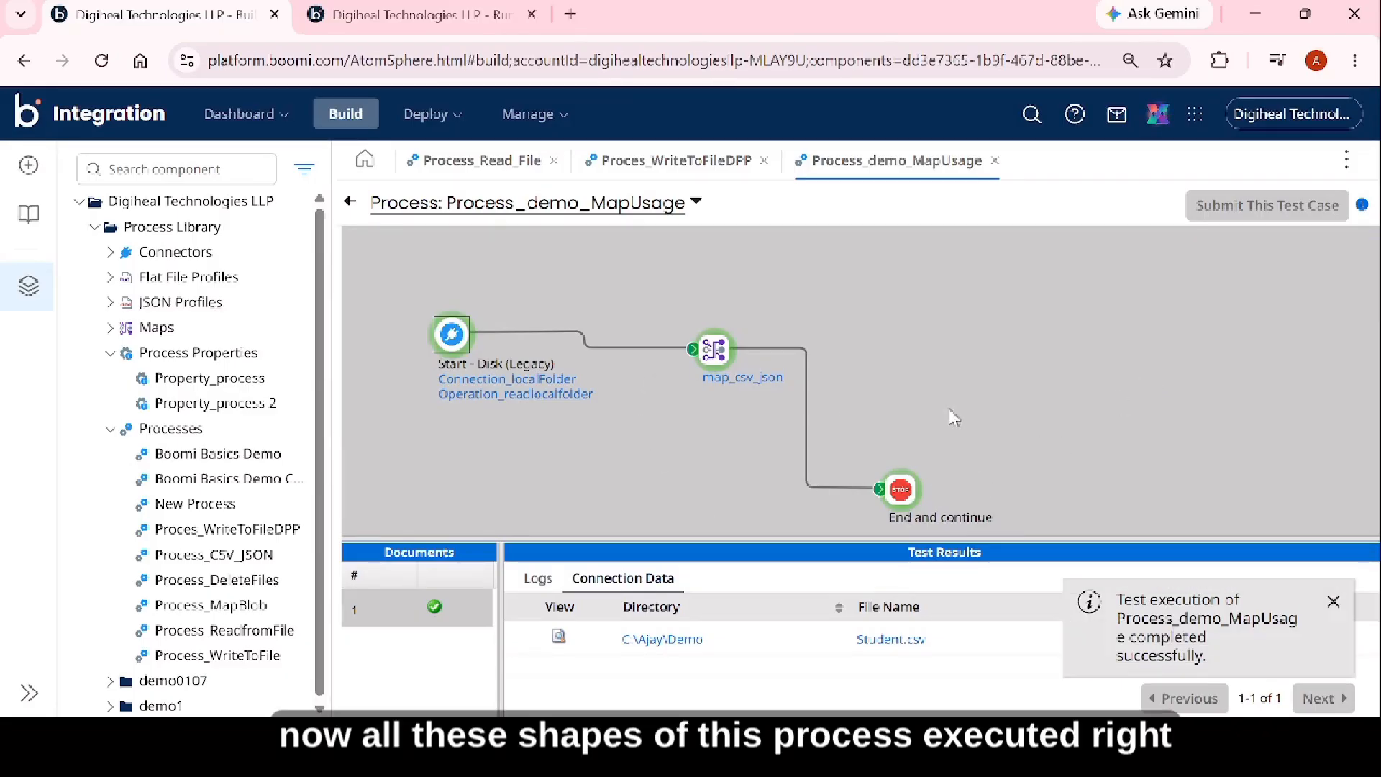
# View the Stop step's source data as a JSON document, then return to the process canvas.
pyautogui.click(906, 496)
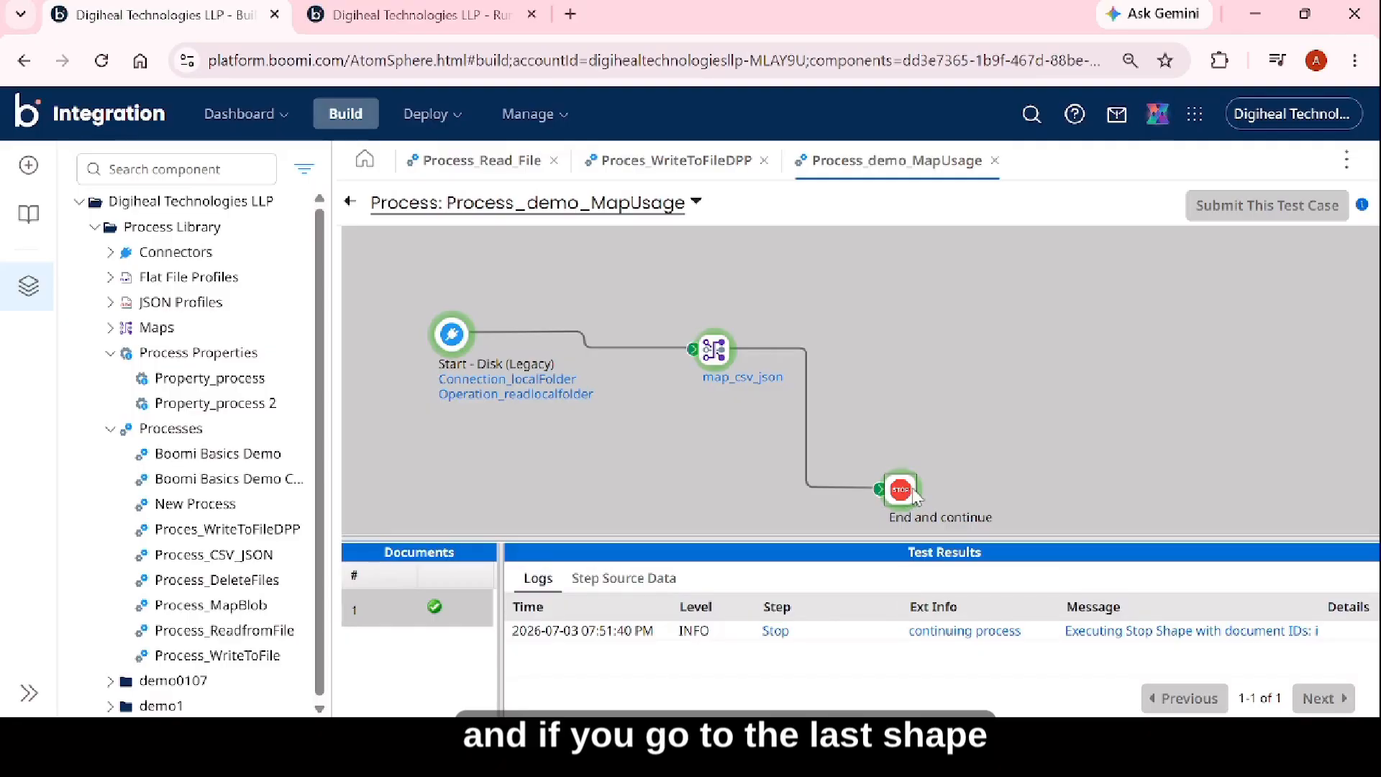
pyautogui.click(613, 584)
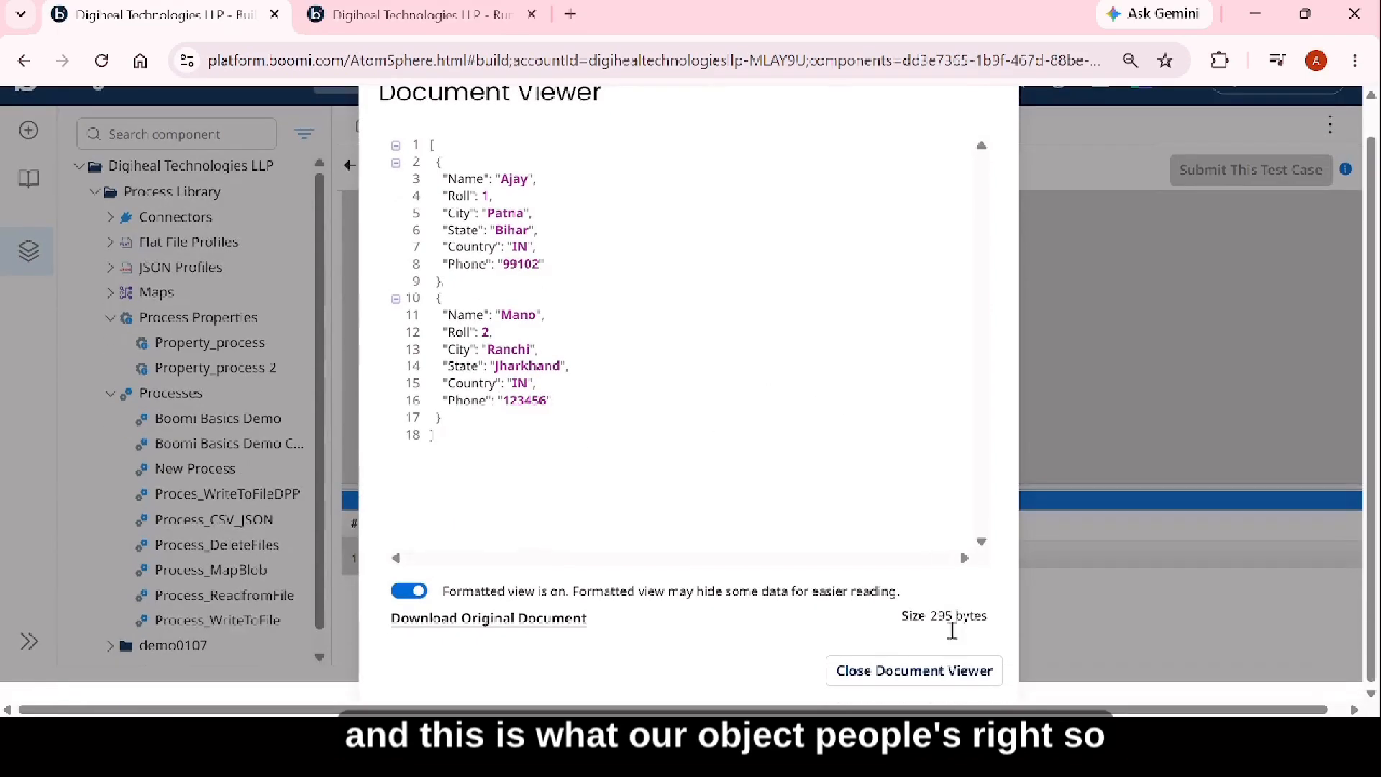
pyautogui.click(934, 669)
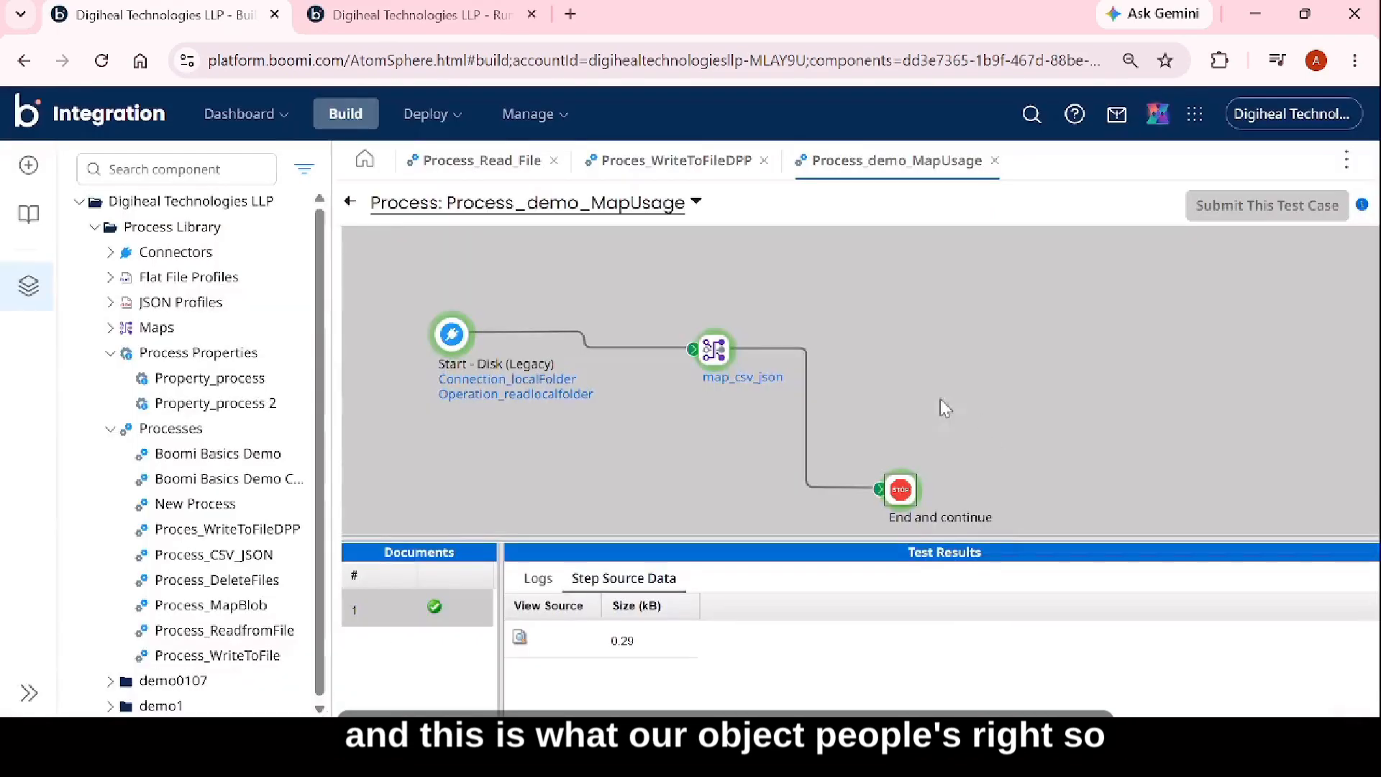
pyautogui.click(351, 202)
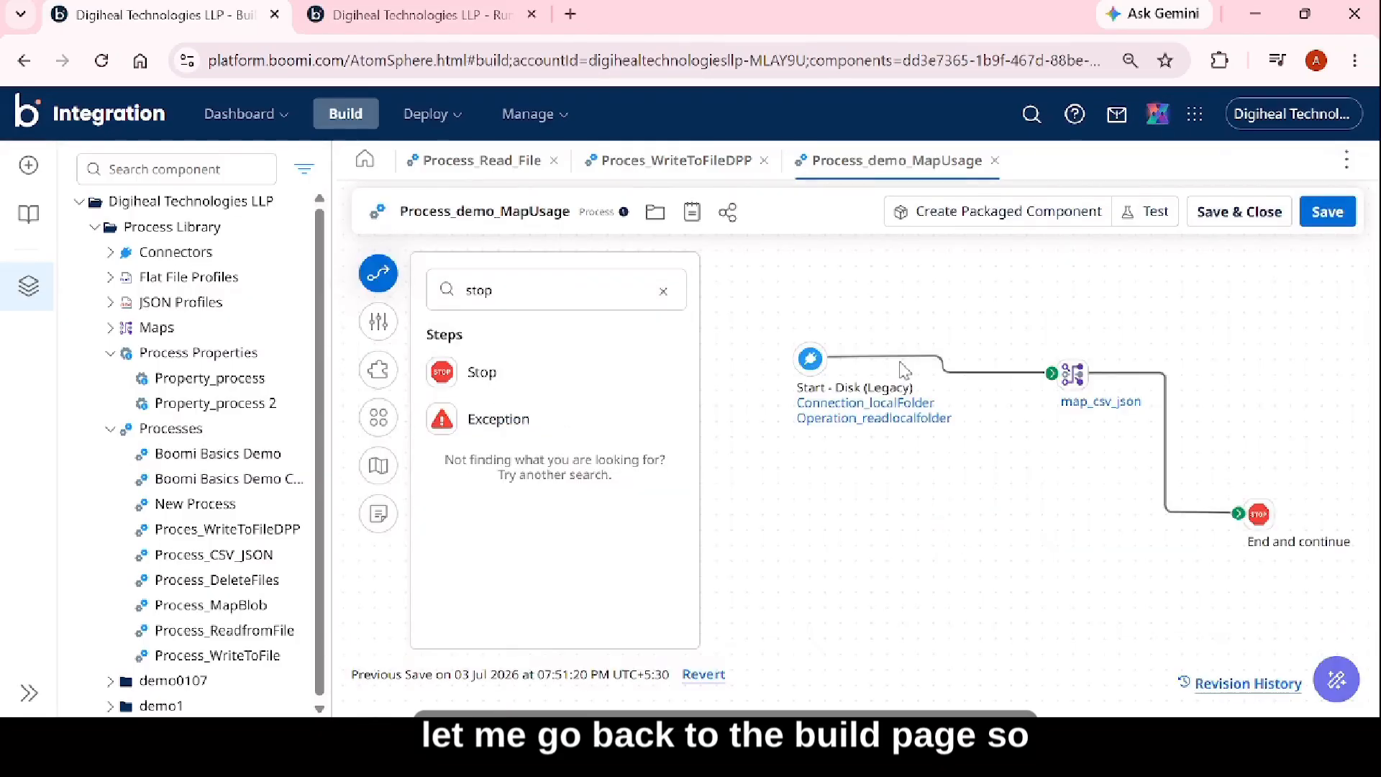